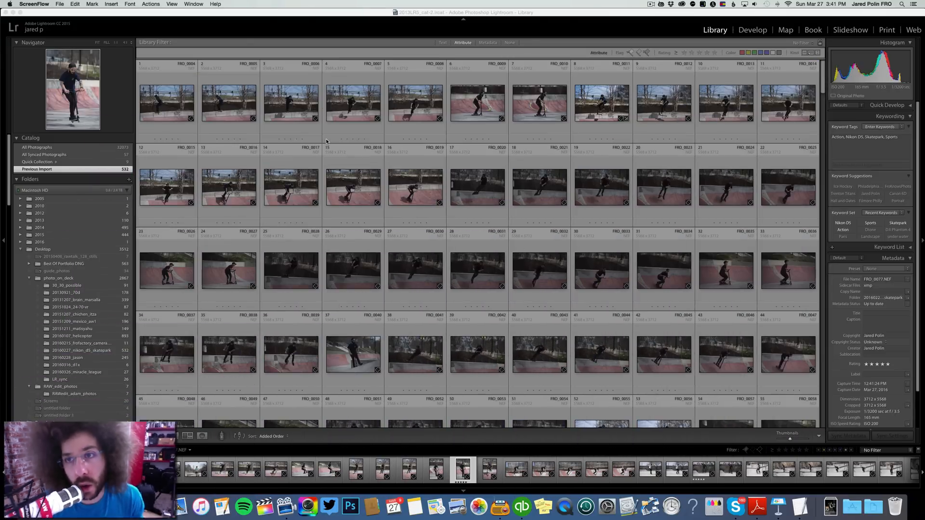
Step: Check the installed apps and available updates in Creative Cloud and return to the Lightroom library
click(682, 5)
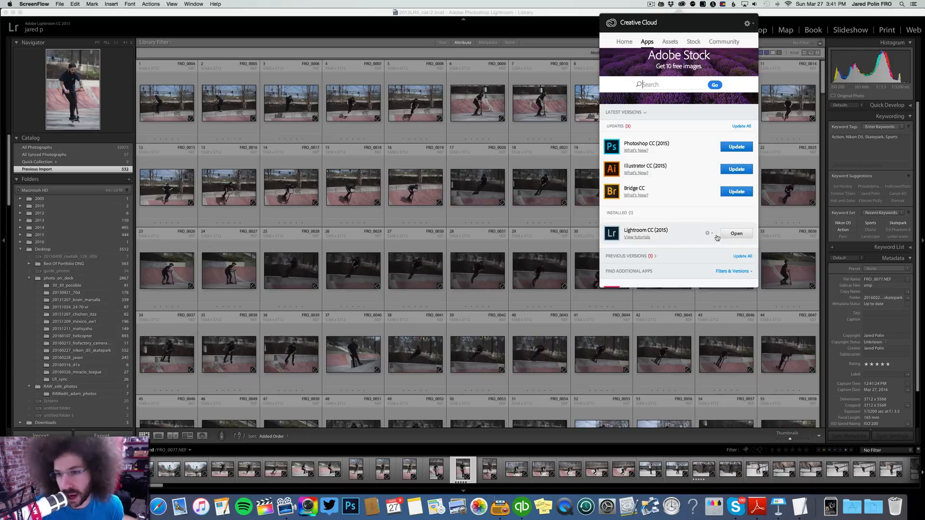
click(313, 13)
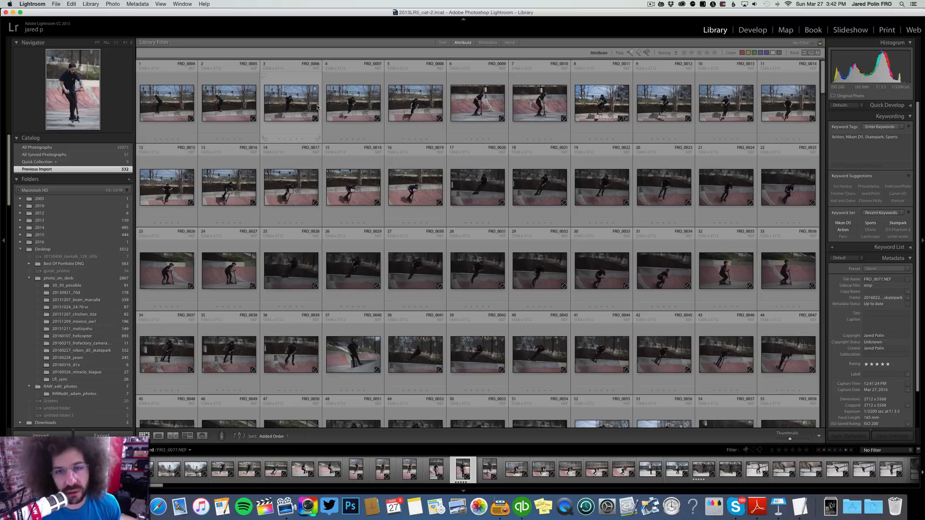
Step: Batch-rename all photos of the previous import with the custom template 20160327_d5_skatepark_ followed by a three-digit sequence number, starting at 1
click(183, 96)
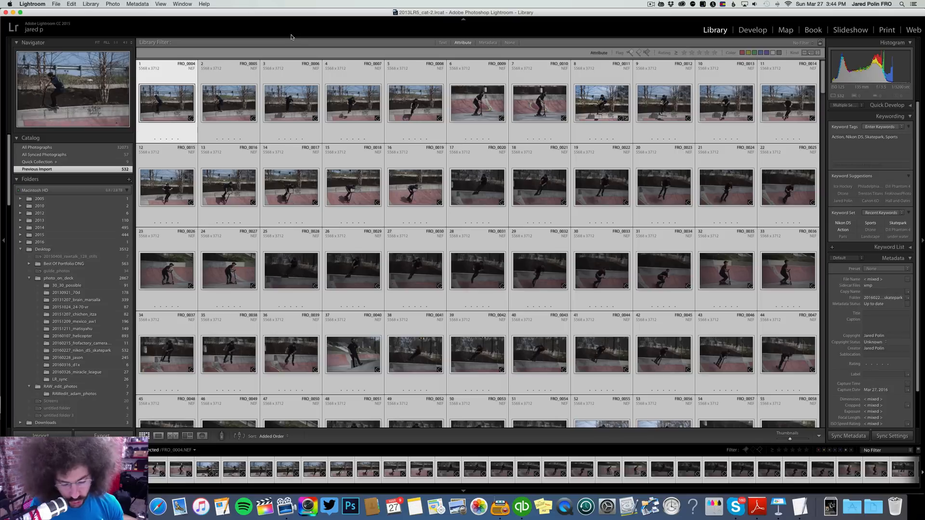
key(F2)
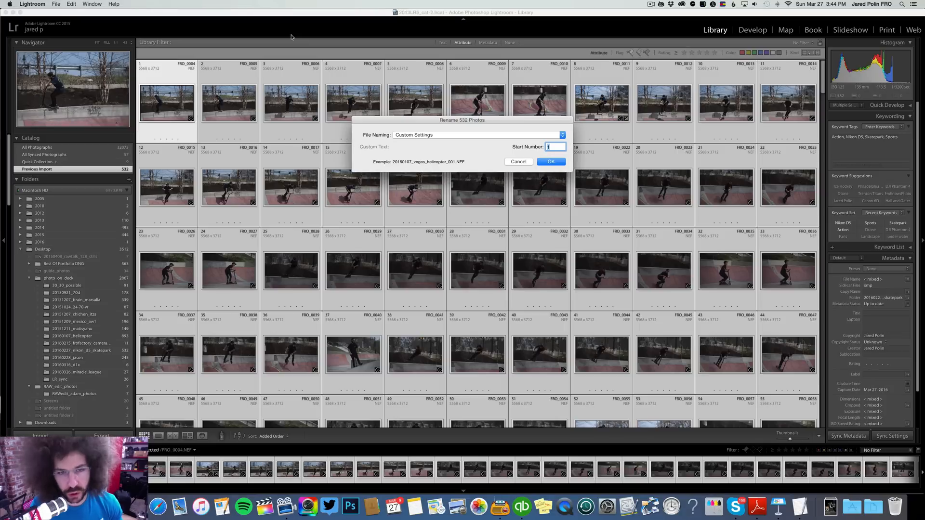
click(474, 135)
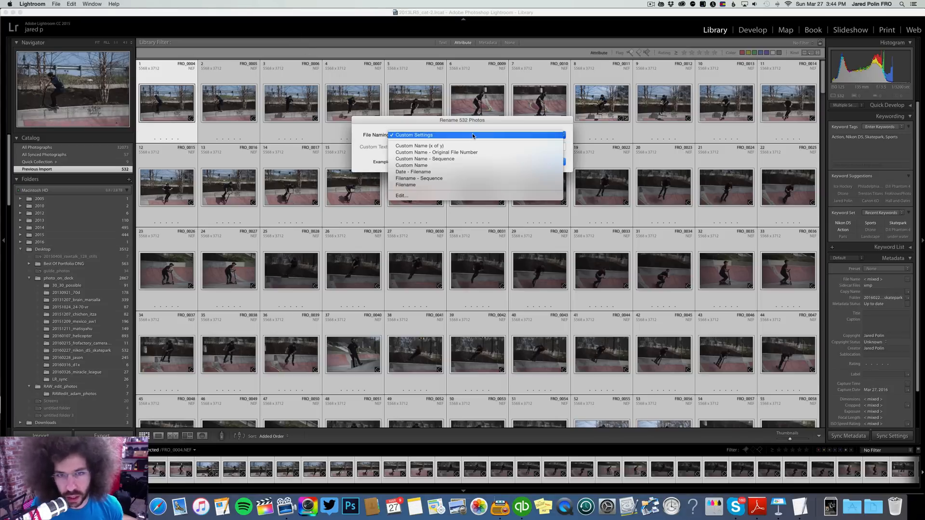
click(453, 173)
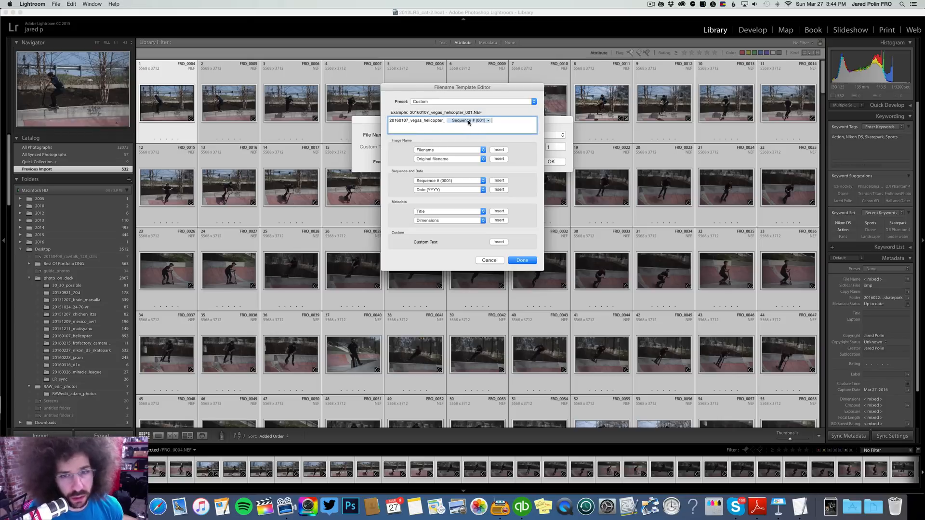
drag(443, 122, 388, 122)
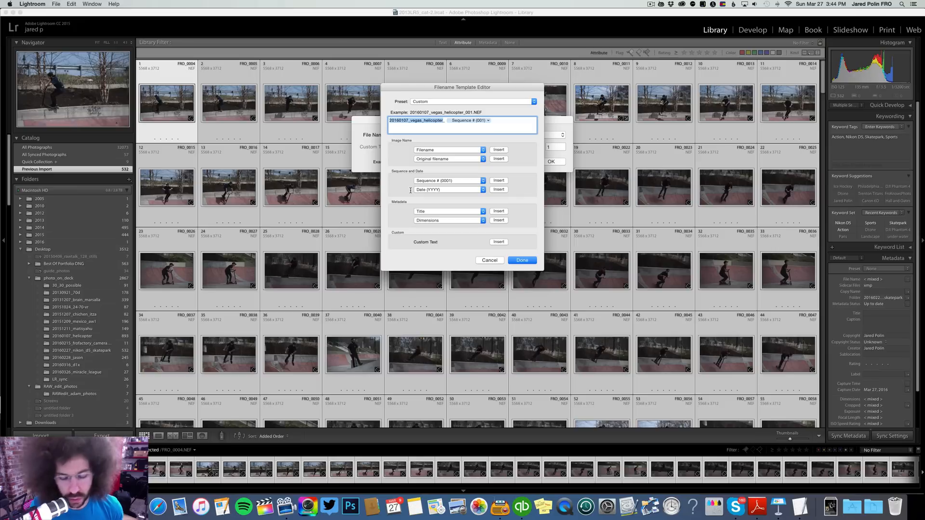
text(201)
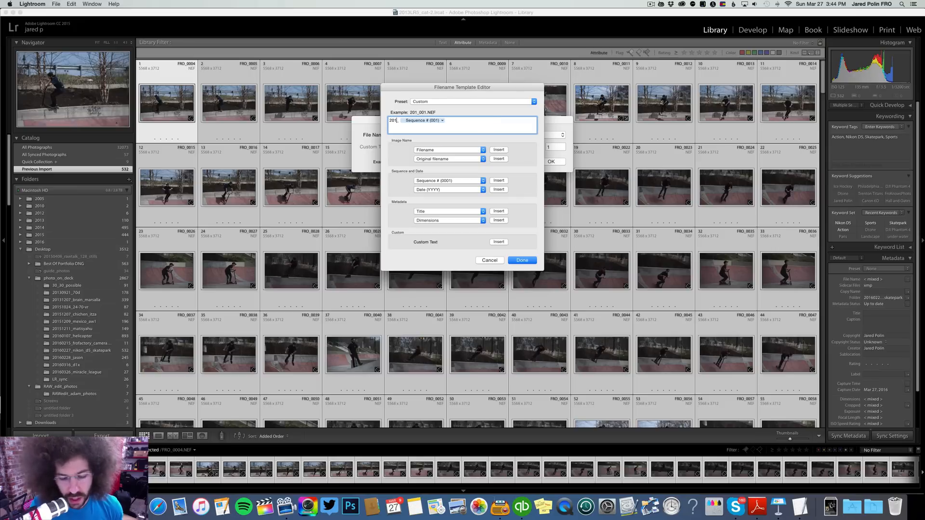
text(60327_)
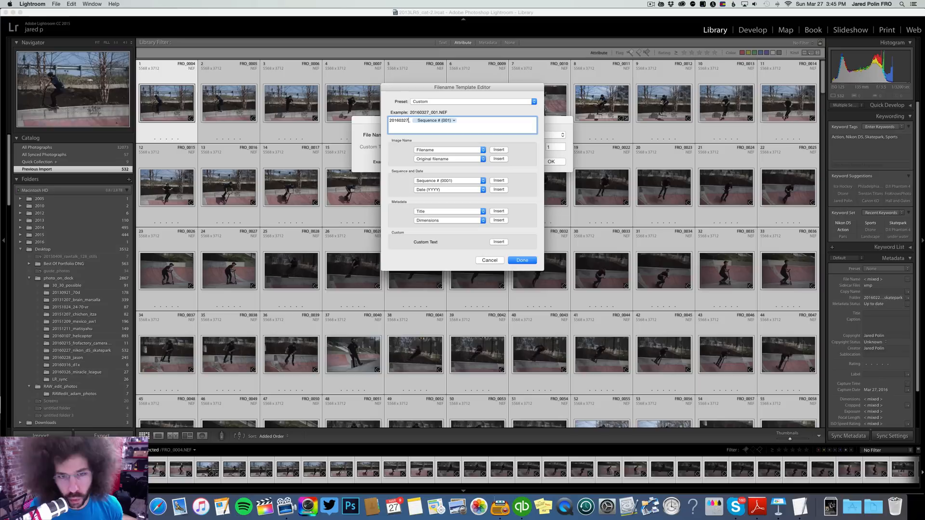
text(d5_s)
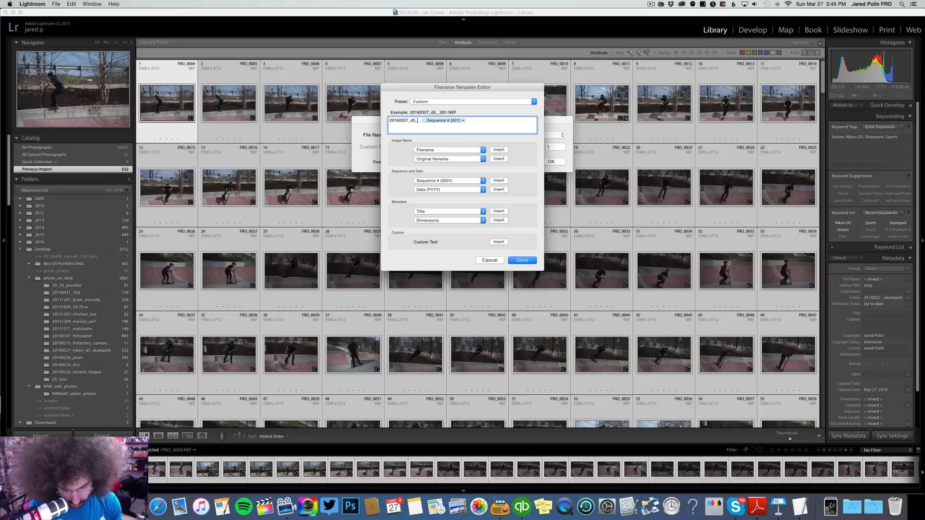
text(ka)
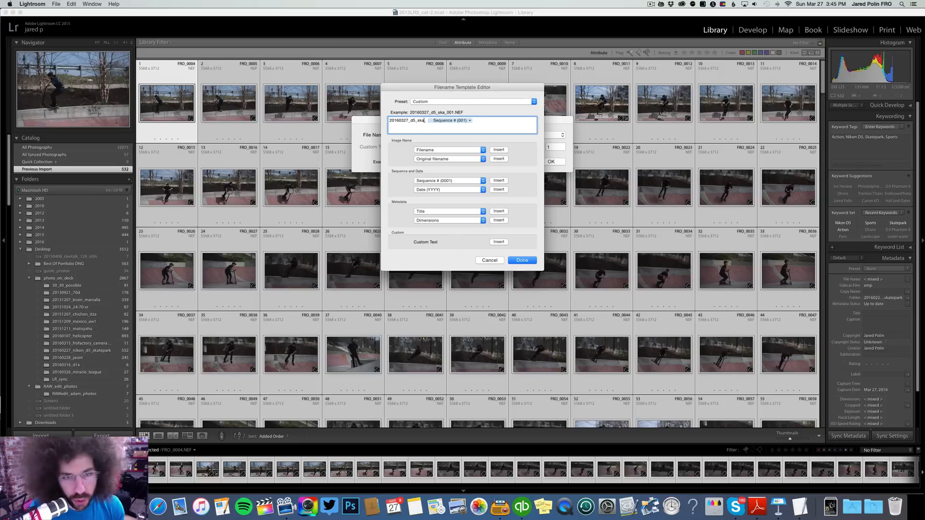
text(tepark_)
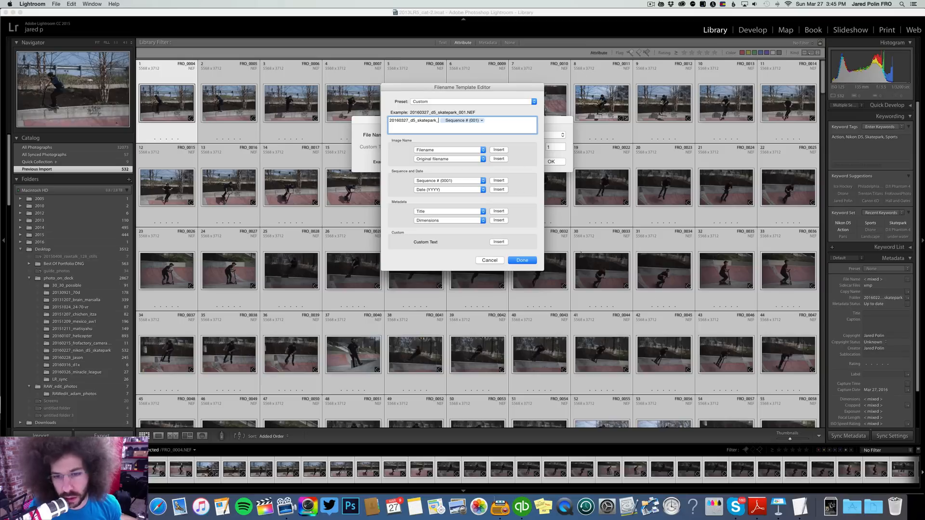
click(517, 260)
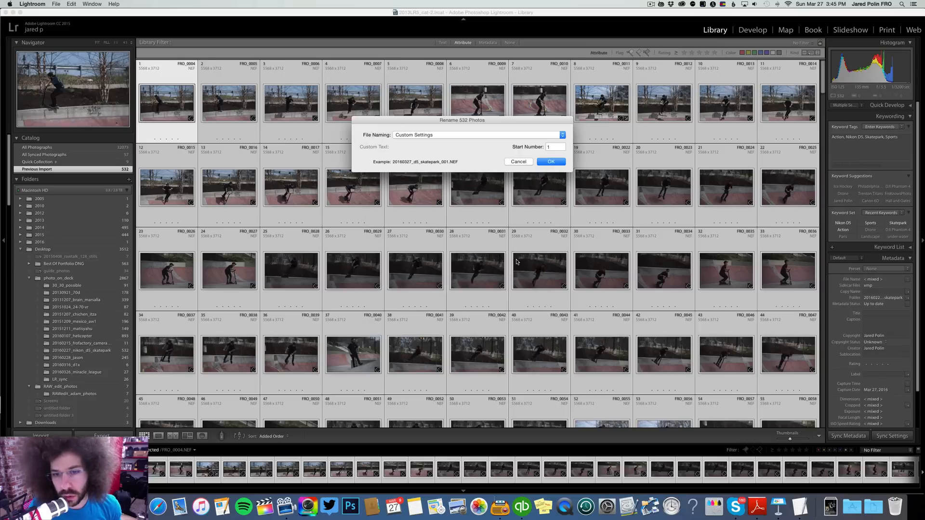
click(551, 162)
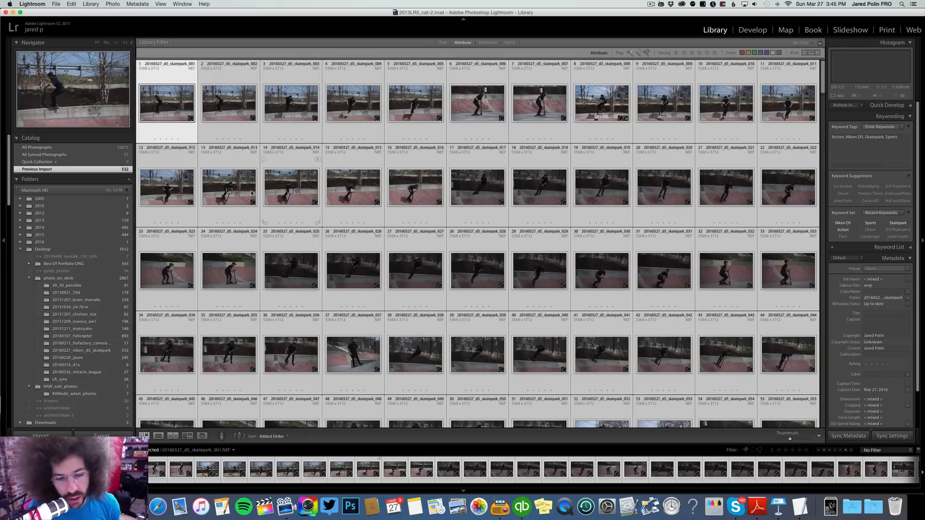
Step: Look through the renamed photos and filter them to those rated five stars and higher
scroll(251, 193, down, 20)
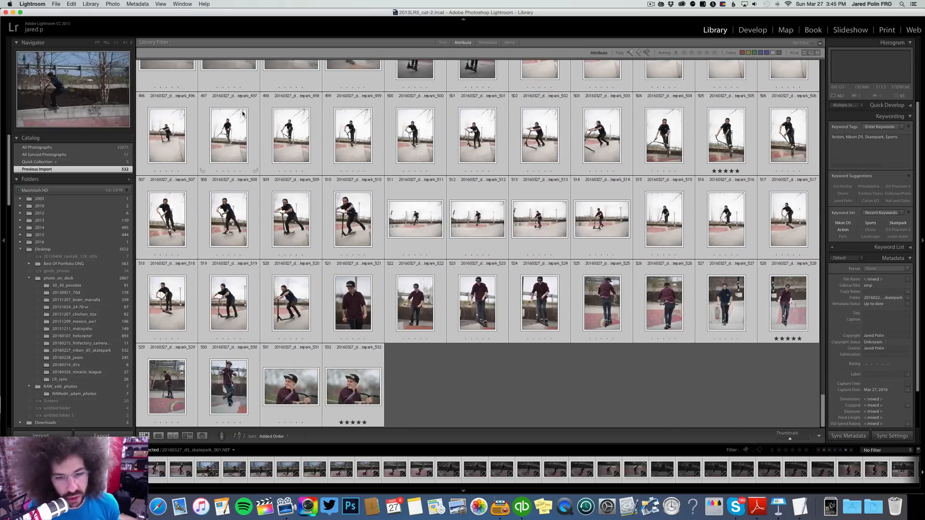
scroll(242, 144, up, 20)
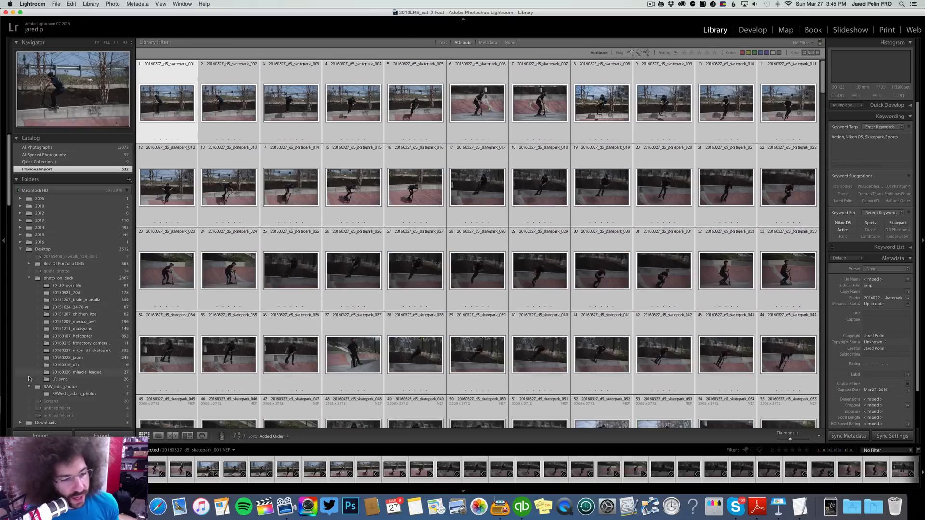
click(806, 450)
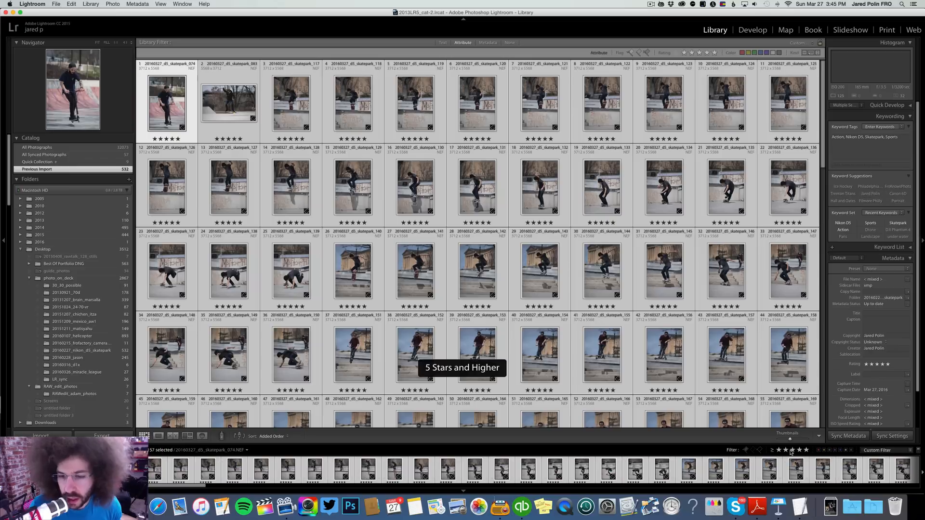
Step: Open the first five-star photo, 20160327_d5_skatepark_074.NEF, in the Develop module
click(166, 73)
double_click(163, 92)
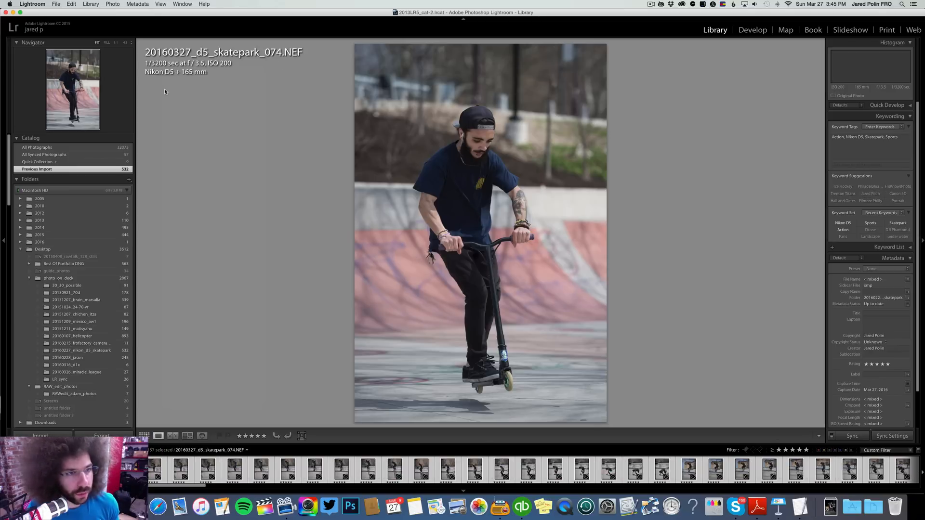
click(752, 30)
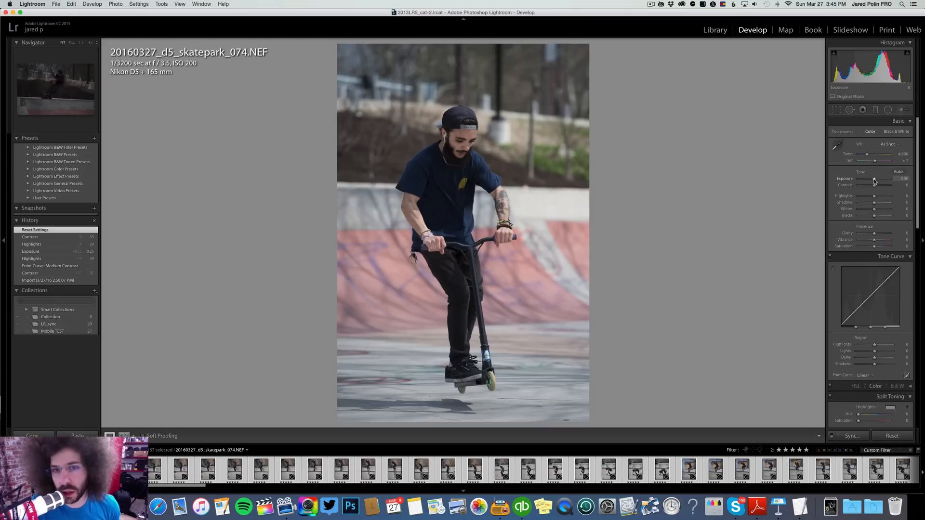
Step: Set Exposure to +0.30, Contrast to +43, Clarity to +15 and Shadows to +35, and apply the Medium Contrast point curve
drag(874, 180, 881, 185)
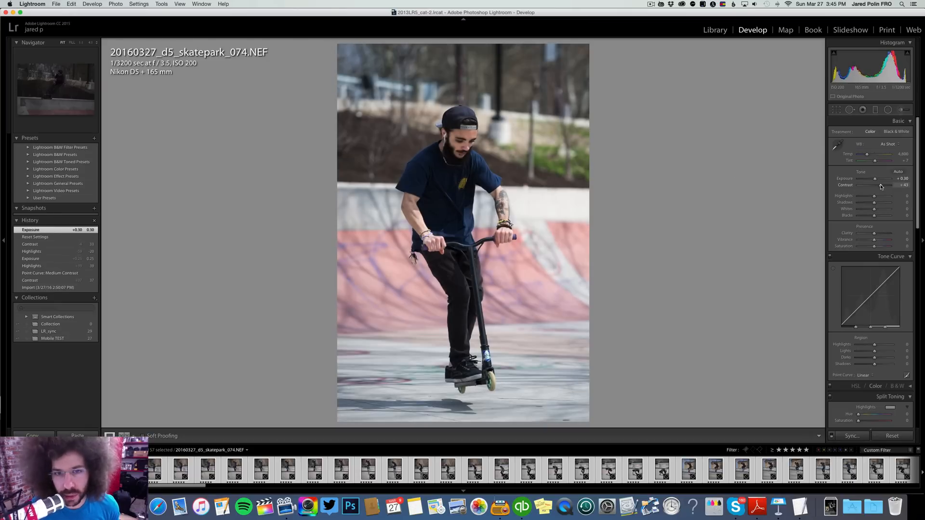
click(867, 376)
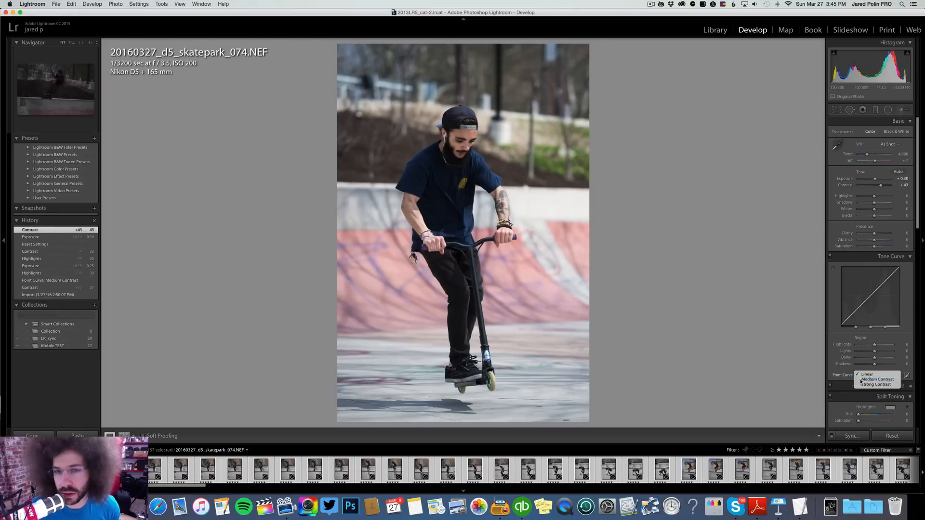
click(874, 383)
drag(874, 234, 876, 235)
drag(874, 203, 880, 204)
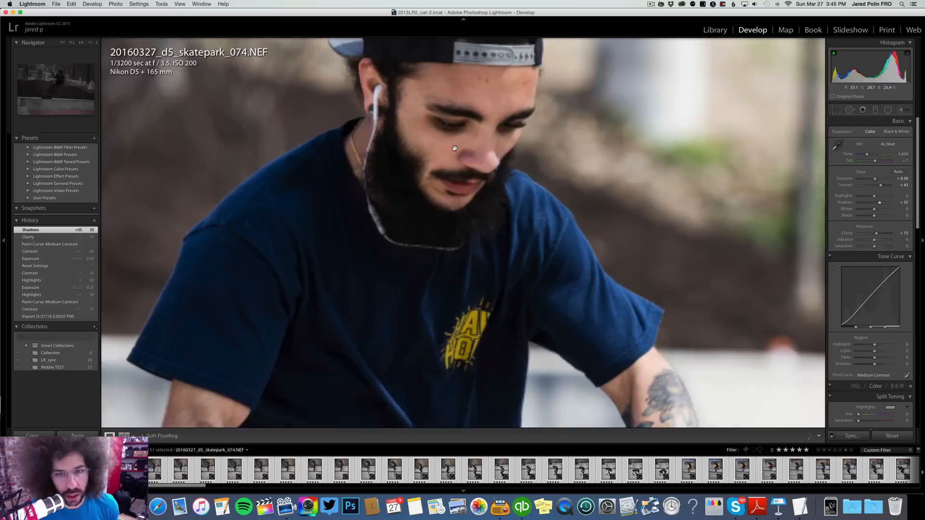
Step: Inspect the scooter rider's face and shirt up close for sharpness and detail
click(464, 147)
drag(515, 172, 419, 211)
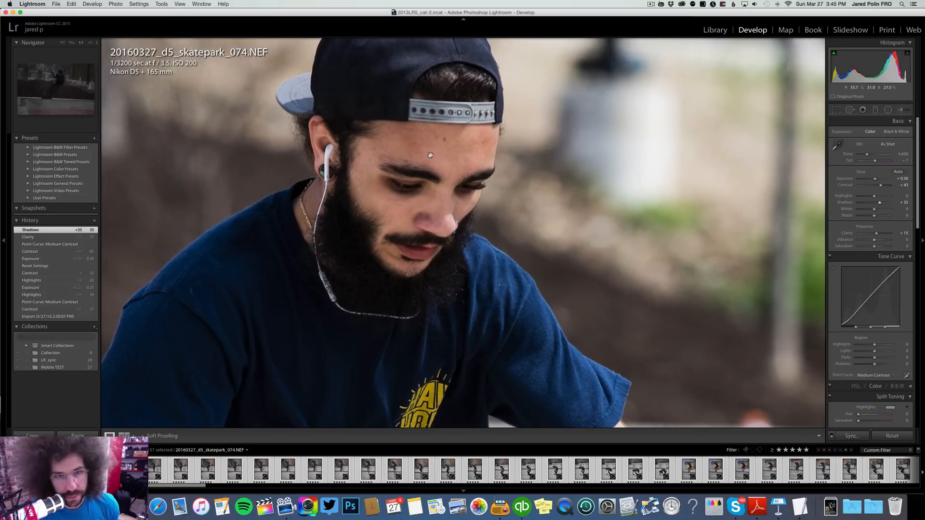
scroll(419, 219, down, 3)
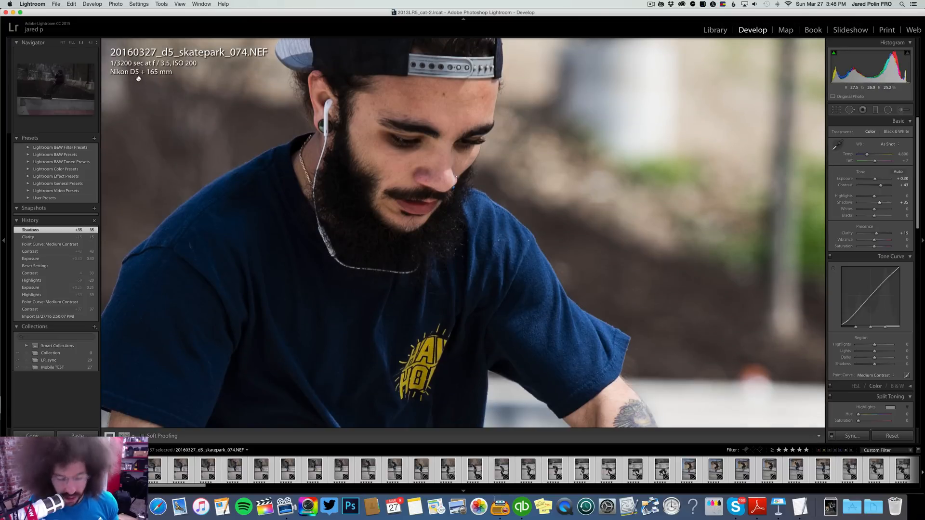
Step: Compare the two photo info overlays and review the choices for the last Loupe Info 2 line in Develop View Options, keeping Camera + Lens Setting
key(i)
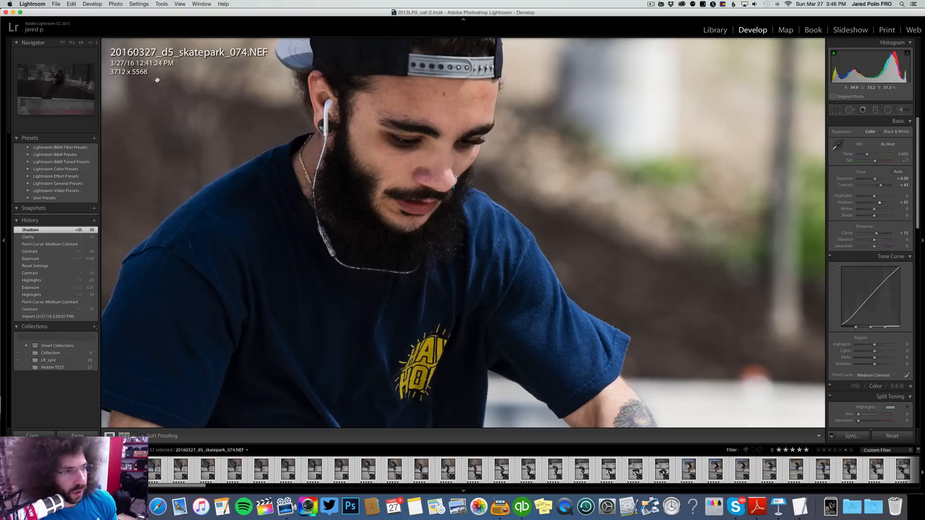
key(i)
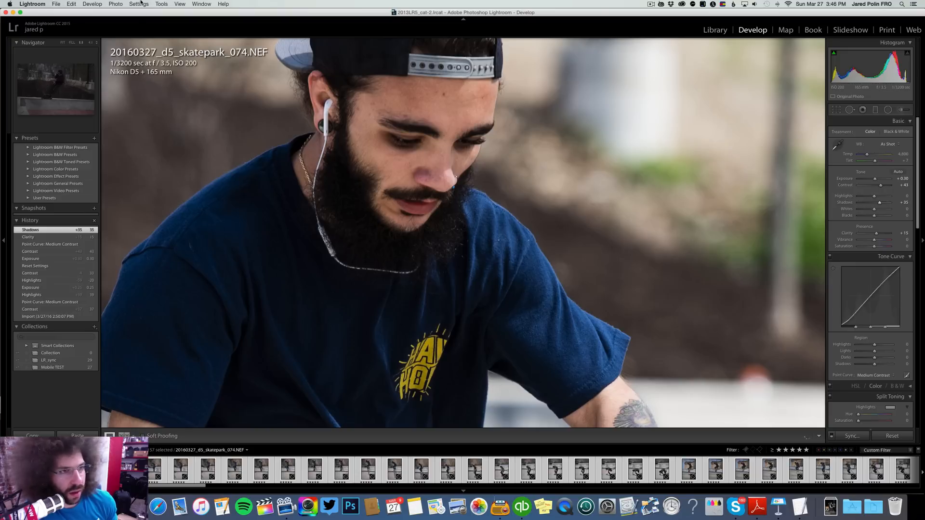
click(161, 4)
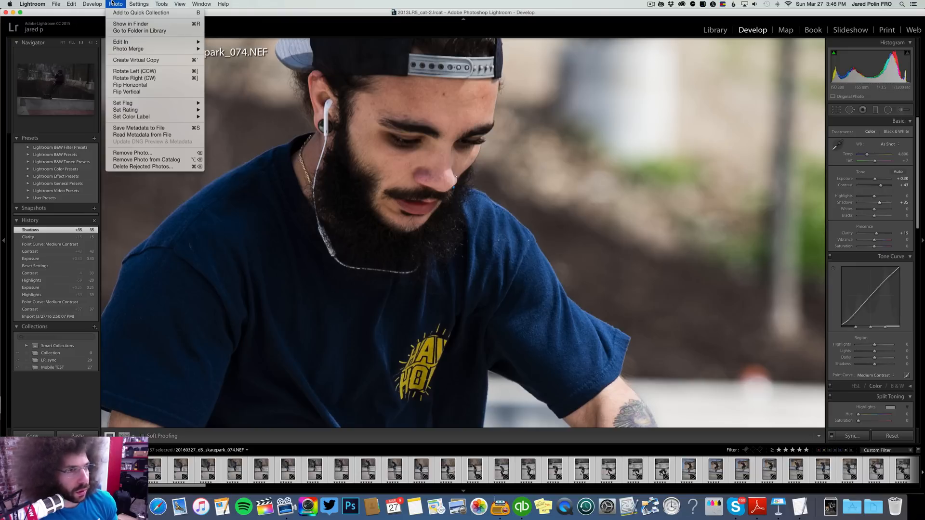
mouse_move(180, 4)
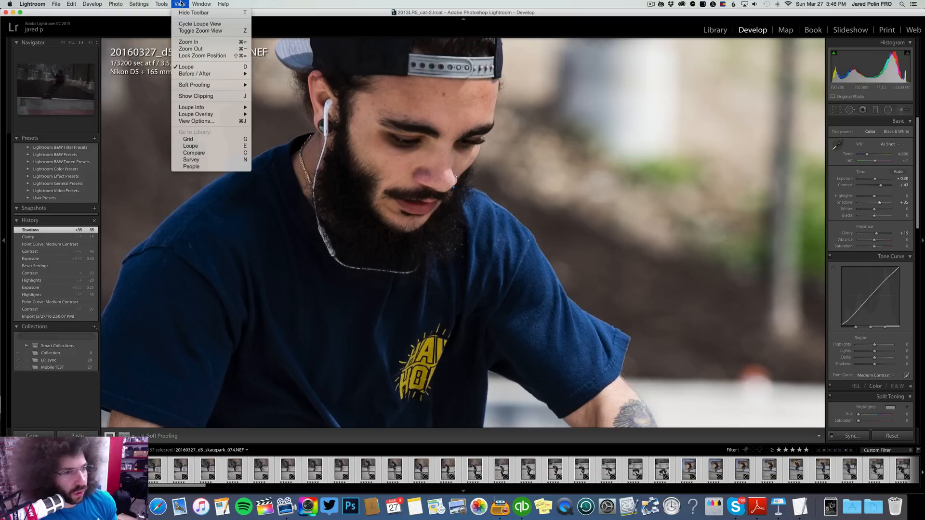
click(212, 121)
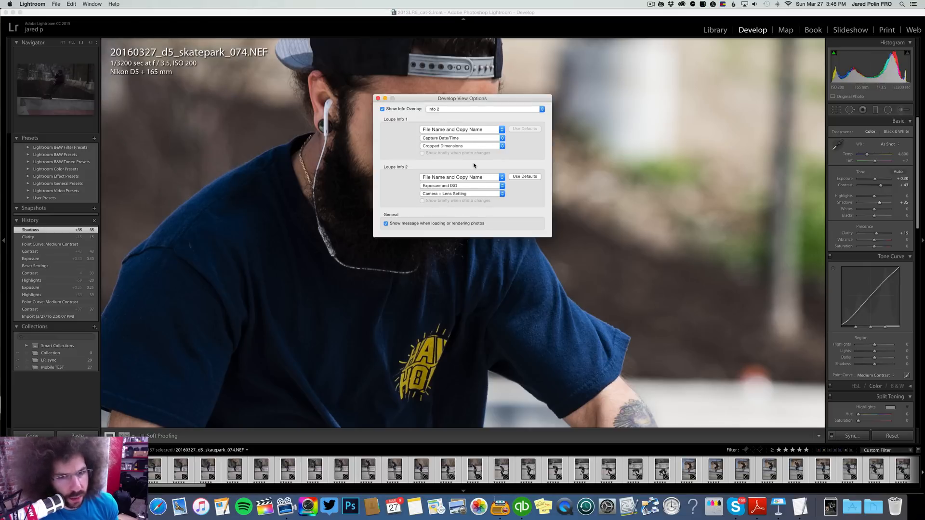
click(472, 195)
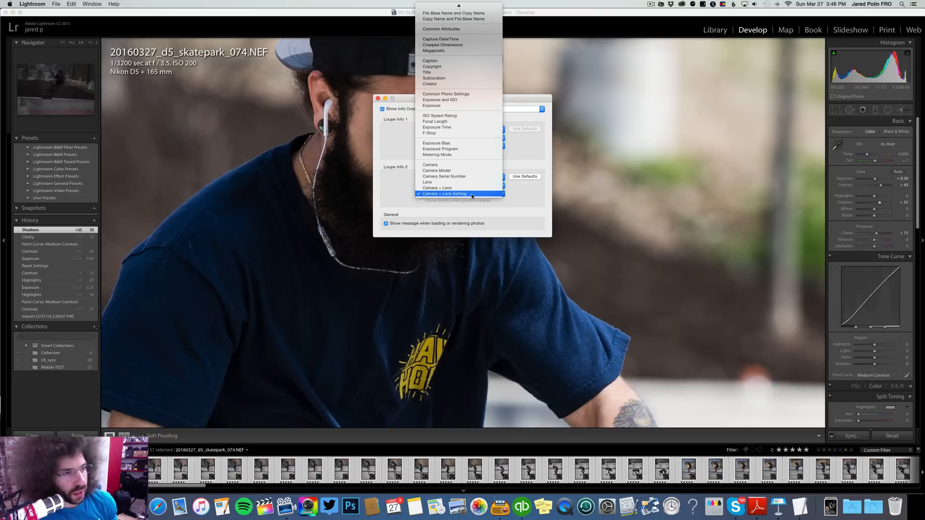
click(472, 194)
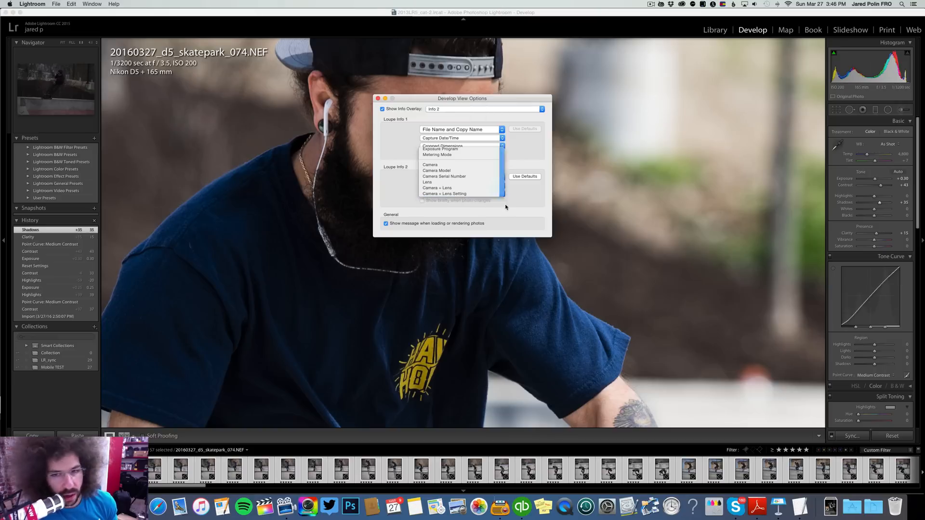
click(378, 99)
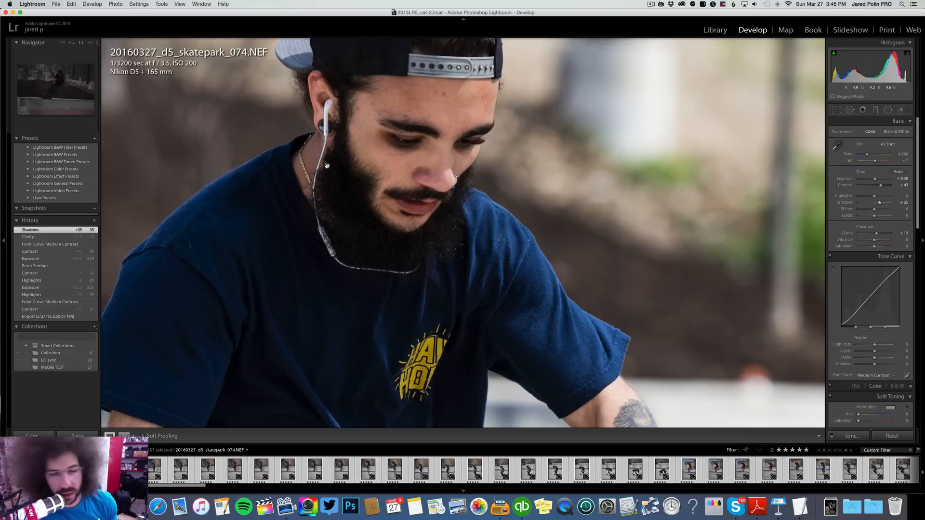
Step: Return to the full photo view and set Blacks to -12 and Whites to +20
click(439, 189)
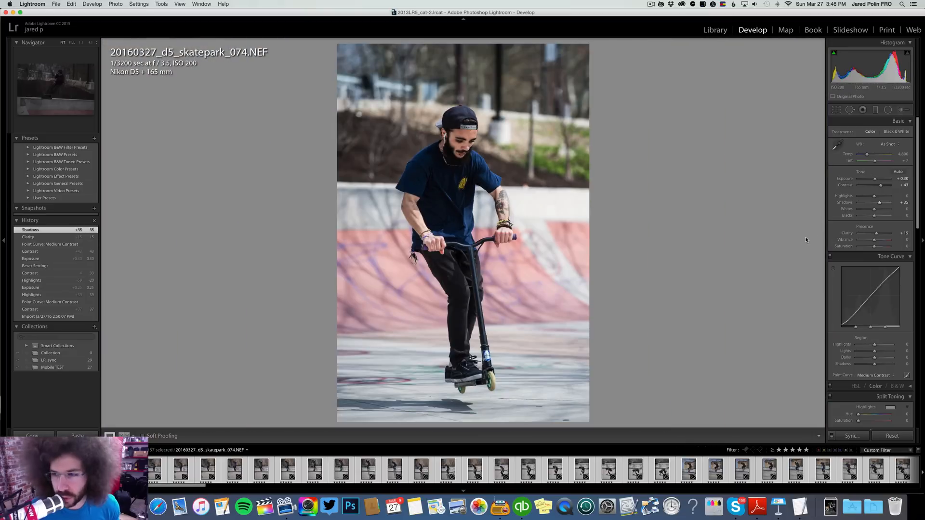
drag(875, 215, 877, 207)
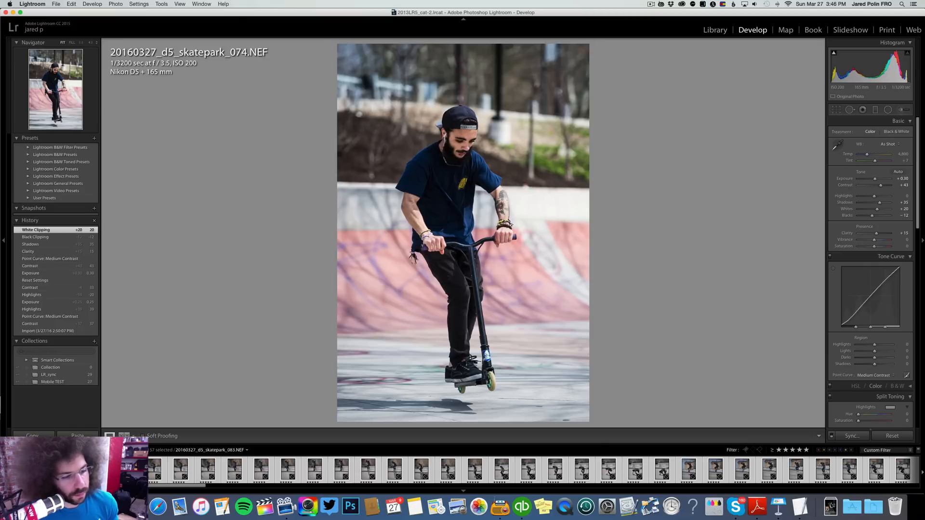
Step: Review the skateboarder sequence frame by frame from skatepark_083, through the ledge trick starting at skatepark_117, up to skatepark_139
click(101, 469)
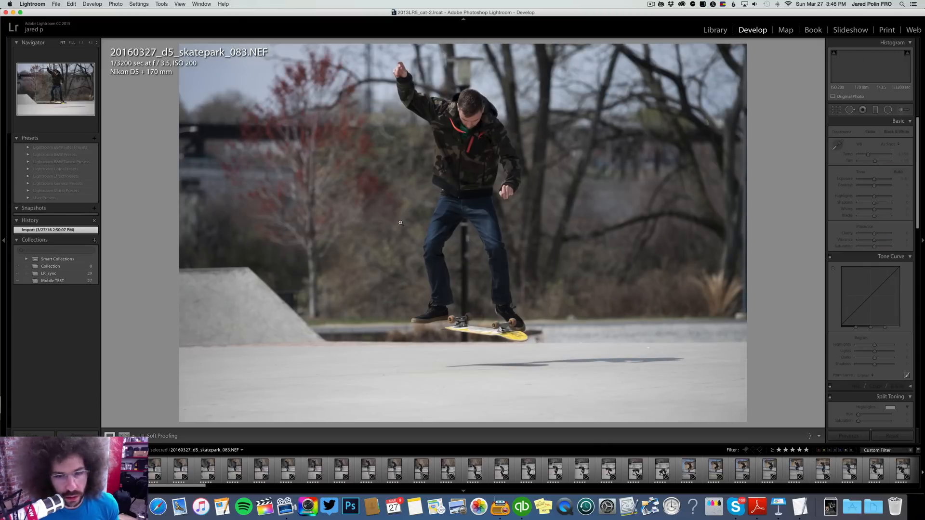
key(0)
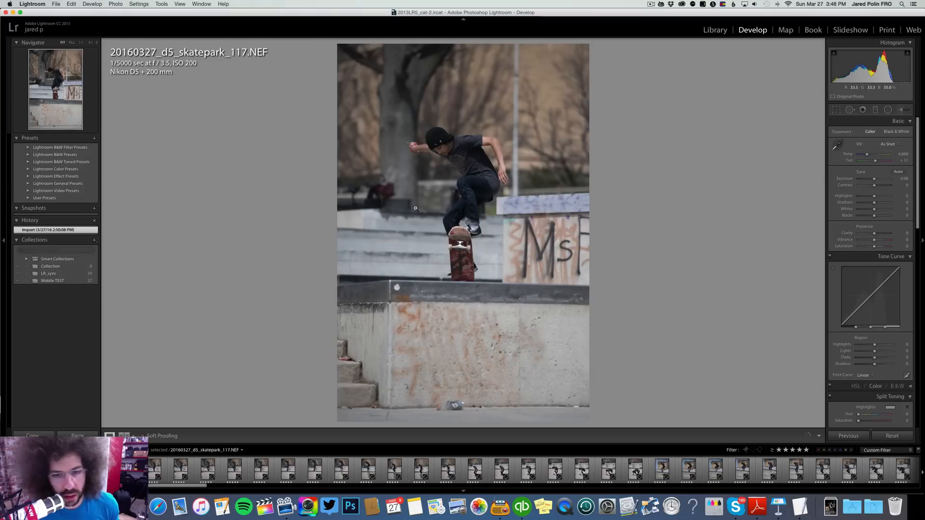
key(Right)
key(Right)
key(Right)
key(Right)
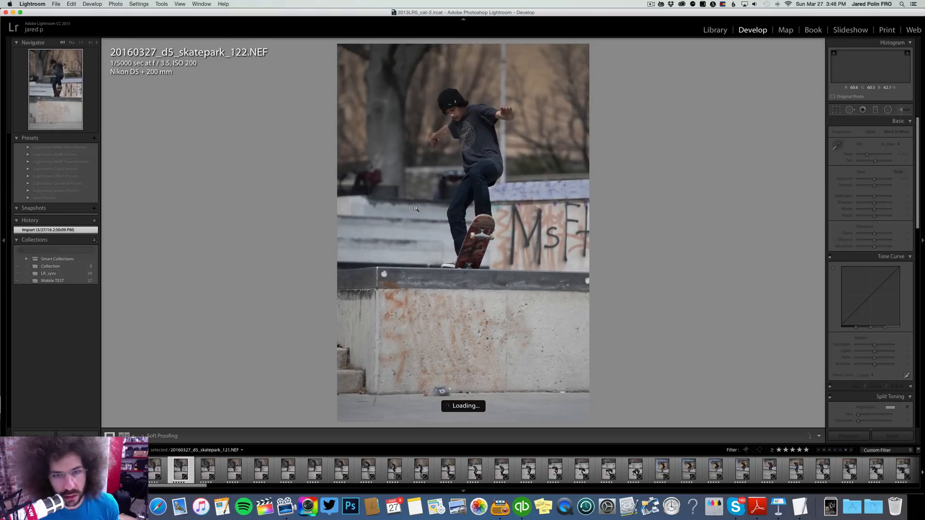
key(Right)
key(Right)
key(Right)
key(Right)
key(Right)
key(Right)
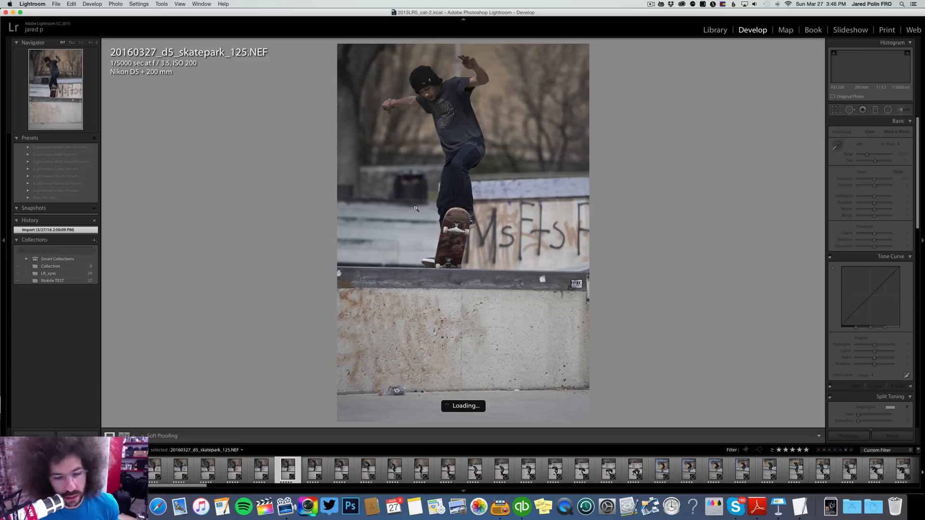
key(Right)
key(Right)
key(Right)
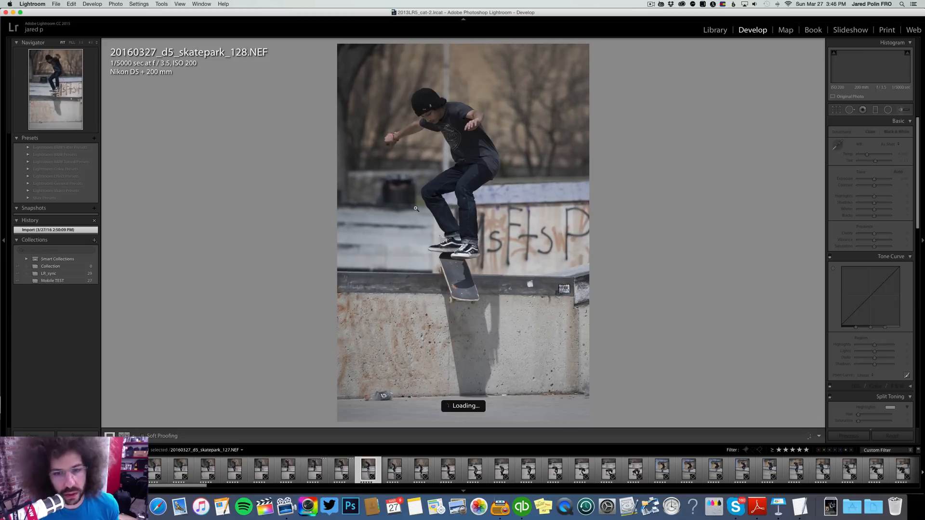
key(Right)
key(Right)
key(Right)
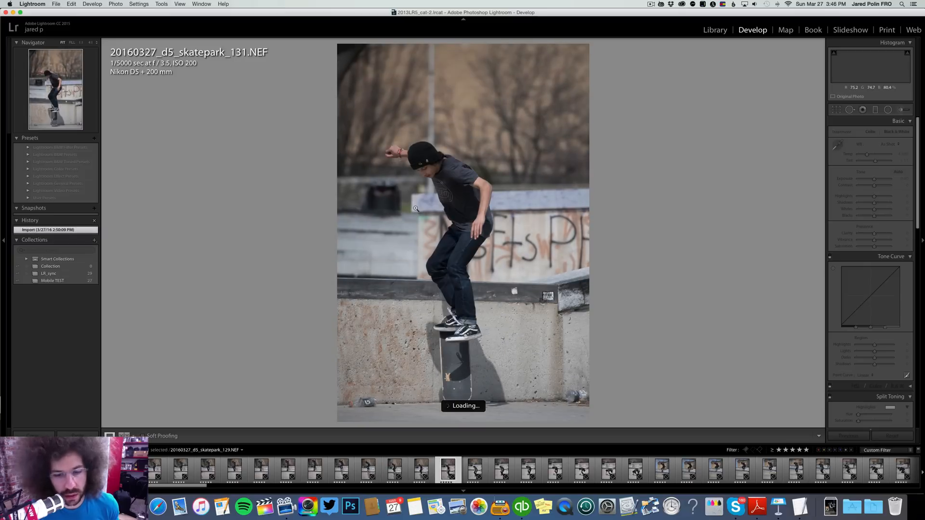
key(Right)
key(Right)
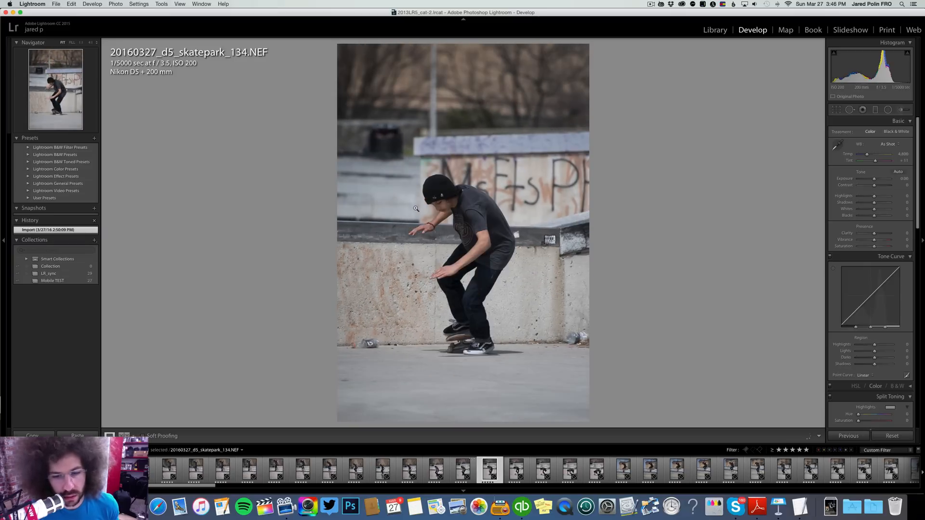
key(Right)
key(Right)
key(Right)
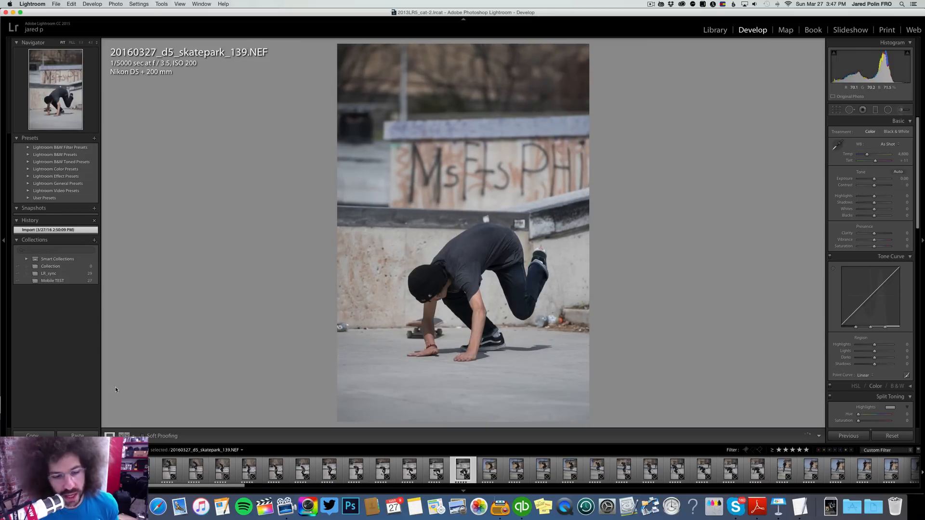
Step: Go back to skatepark_117 and check the skater's face and shirt up close for sharpness
scroll(242, 470, up, 3)
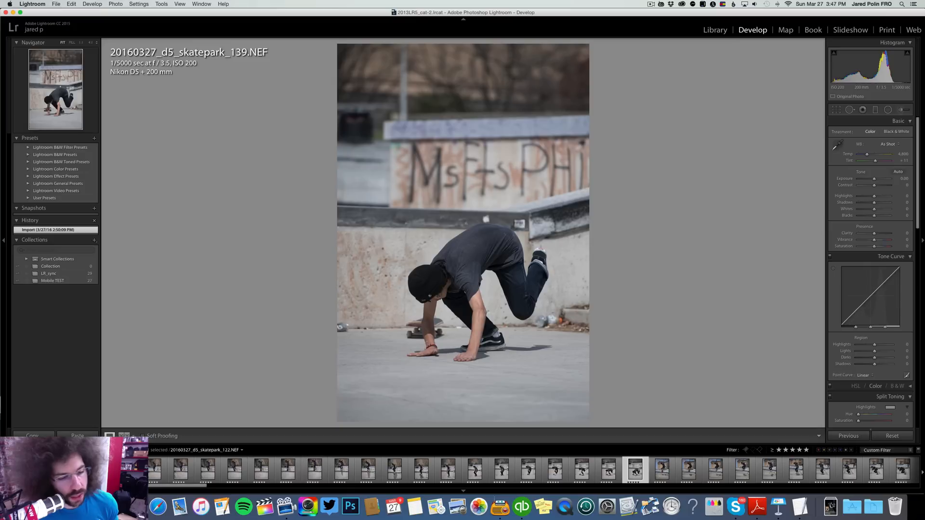
click(47, 471)
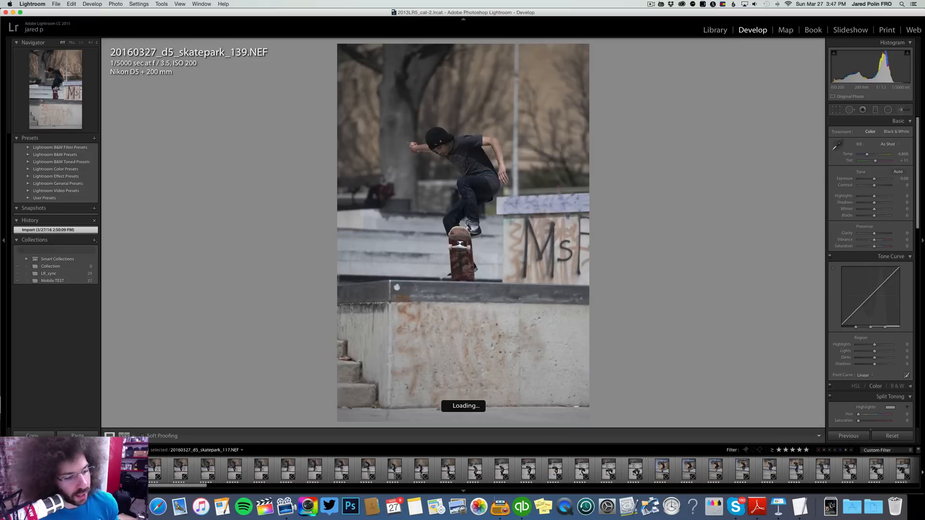
click(447, 150)
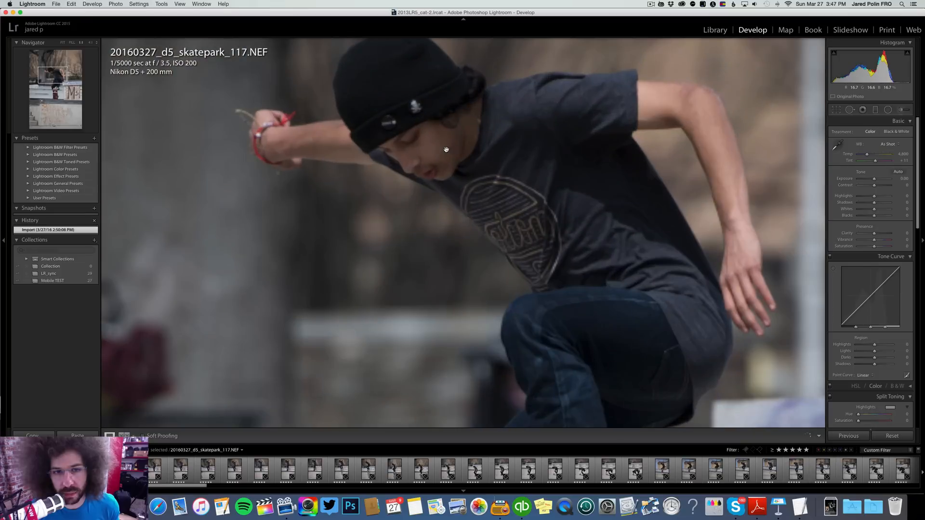
click(440, 132)
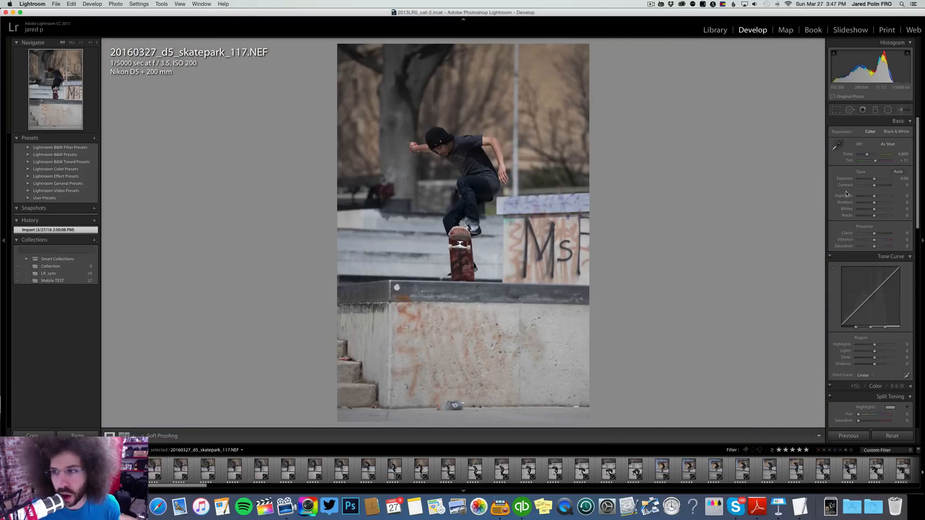
Step: Raise Exposure to +0.70 and Contrast to +33, apply the Medium Contrast point curve, and set Clarity to +14
drag(874, 179, 879, 185)
click(866, 376)
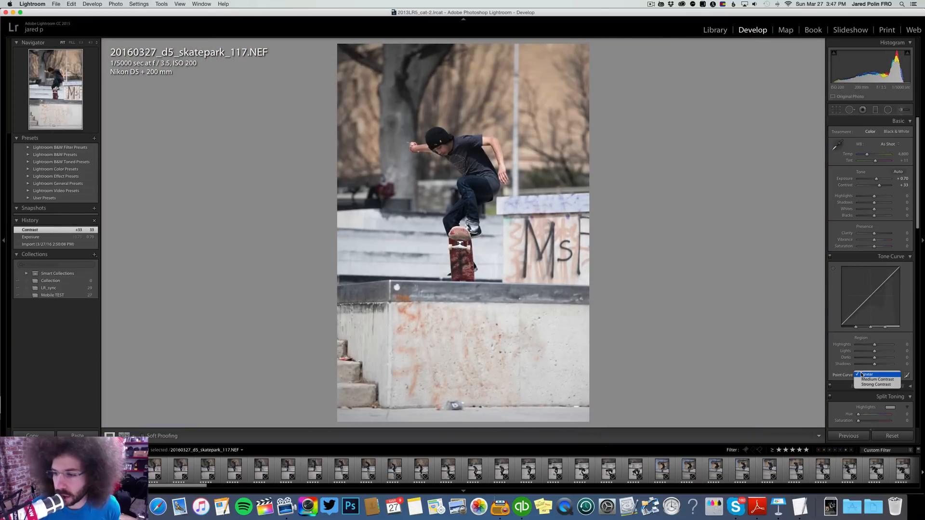
click(872, 379)
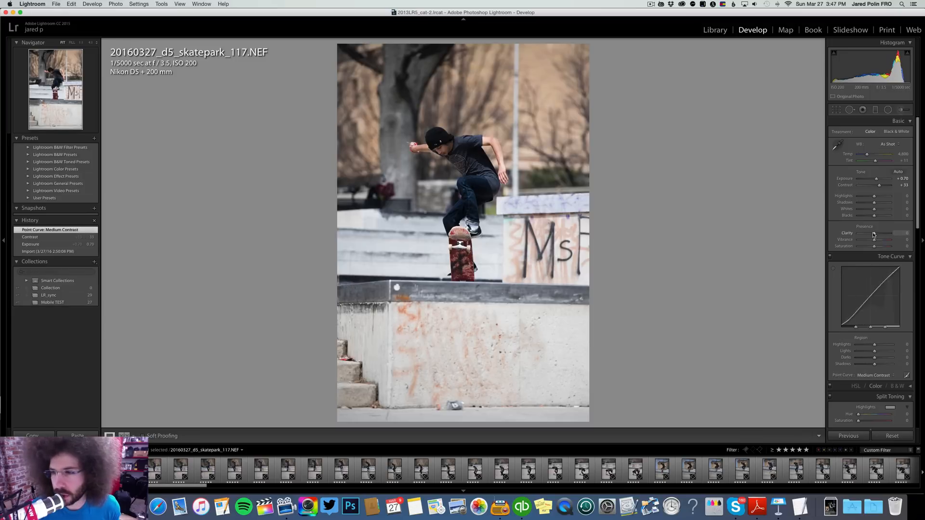
drag(876, 236, 876, 236)
Step: Refine skatepark_117 with Exposure +0.40, Shadows +43 and Highlights -27, and nudge the white balance temperature slightly
drag(874, 180, 873, 180)
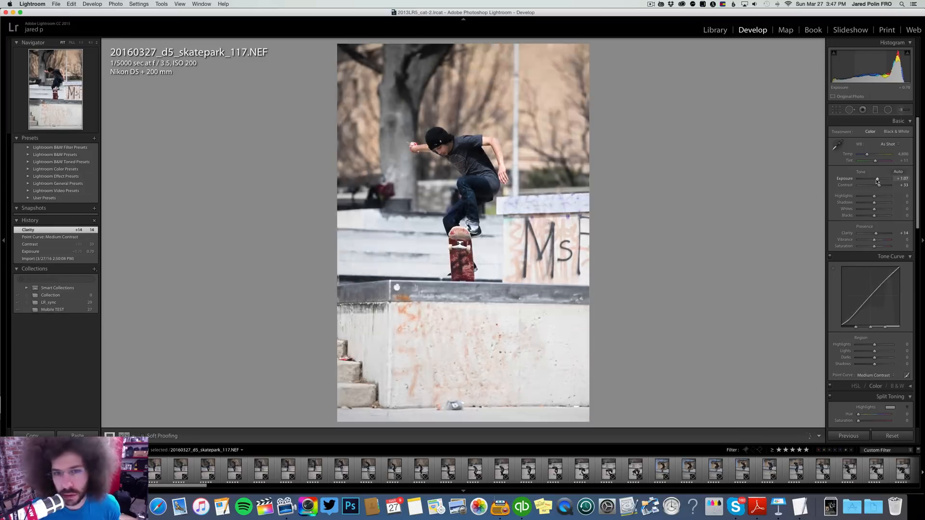
click(882, 203)
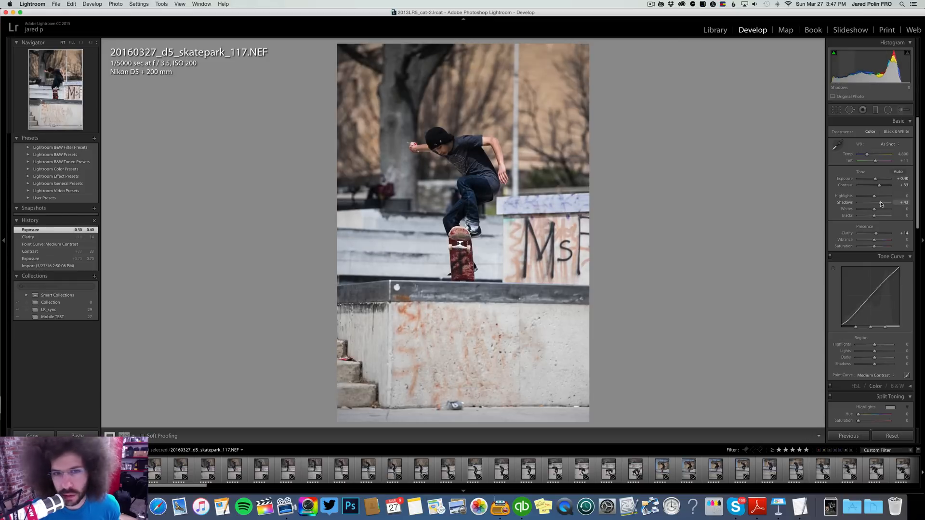
mouse_move(870, 197)
mouse_down()
mouse_move(847, 197)
mouse_move(870, 199)
mouse_up()
drag(866, 155, 867, 155)
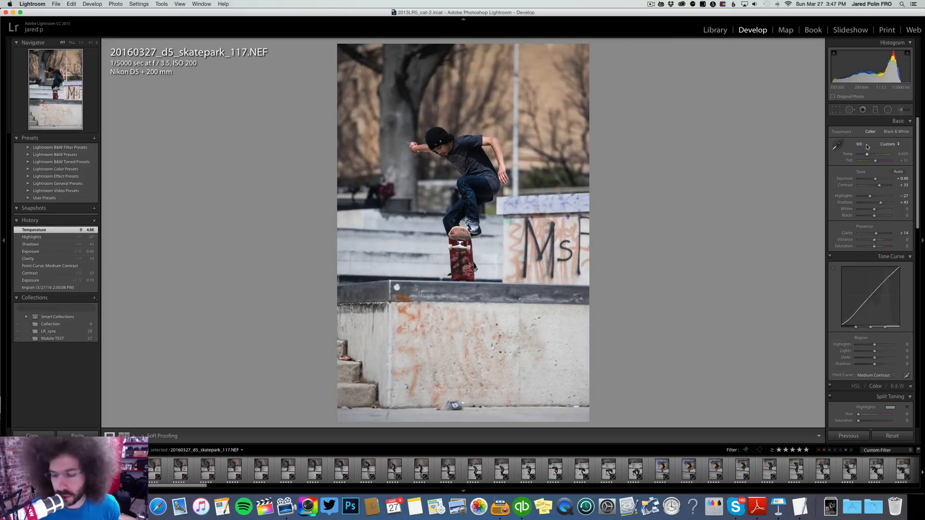
Step: Compare the before and after versions of skatepark_117 and inspect the skater's face and shirt up close
key(backslash)
key(backslash)
key(backslash)
key(backslash)
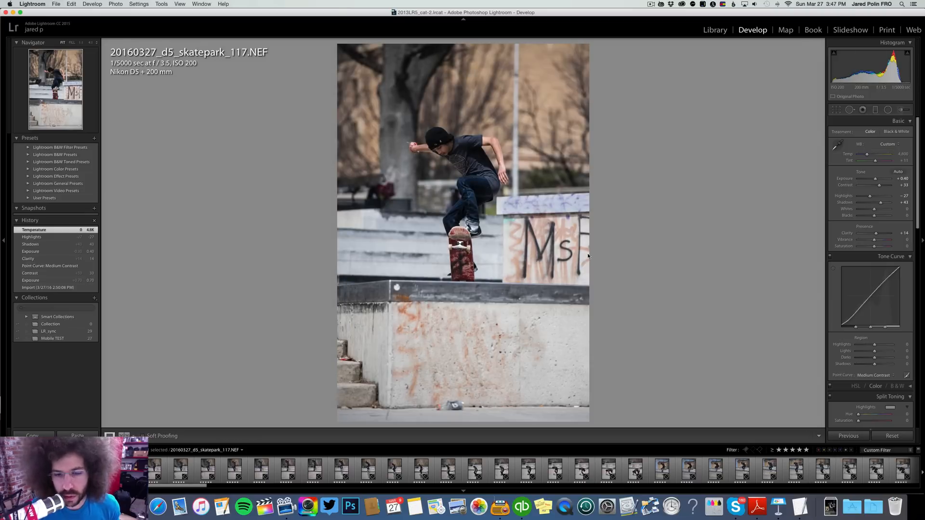
click(453, 214)
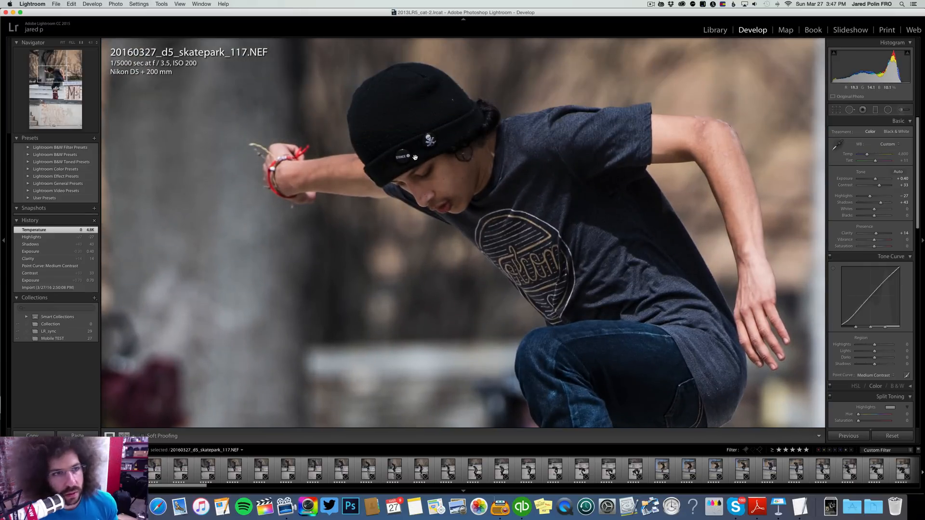
click(420, 157)
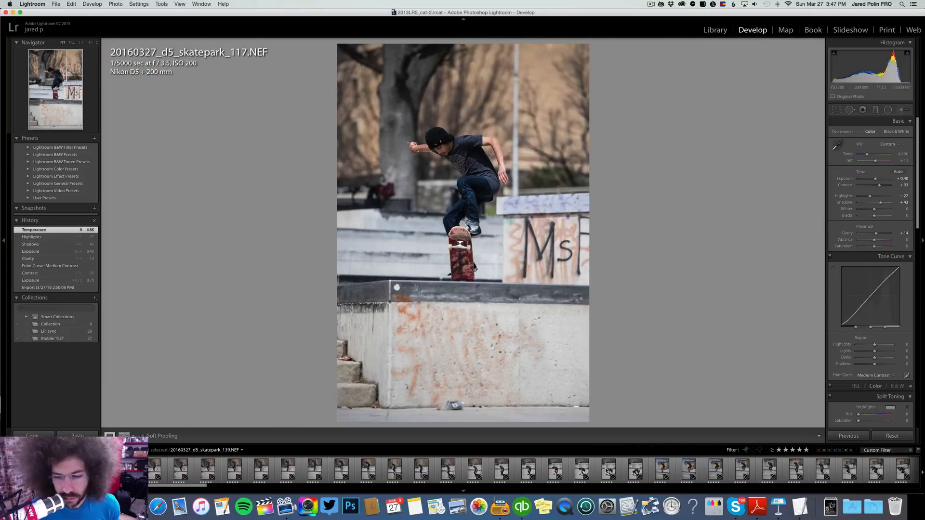
Step: Synchronize the develop settings of skatepark_117 to all frames through skatepark_139, and clear the multiple selection
shift+click(627, 472)
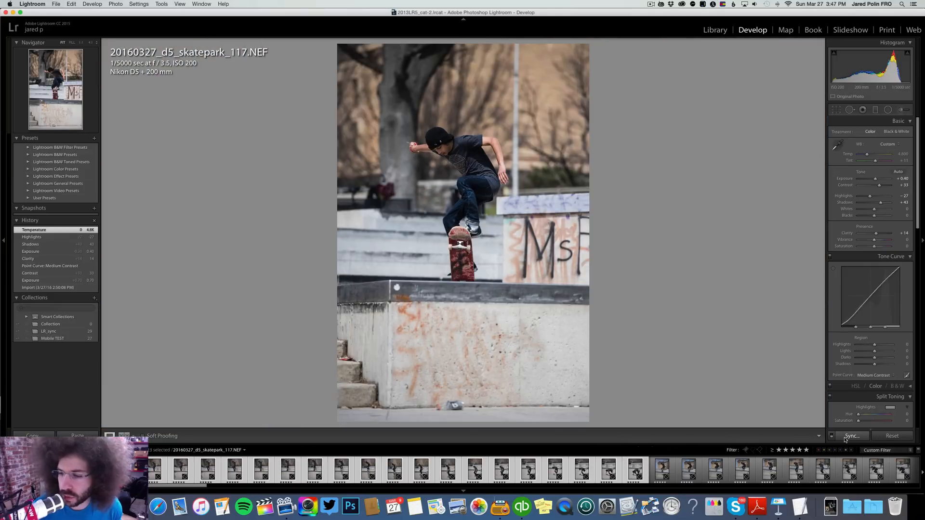
click(846, 438)
key(Return)
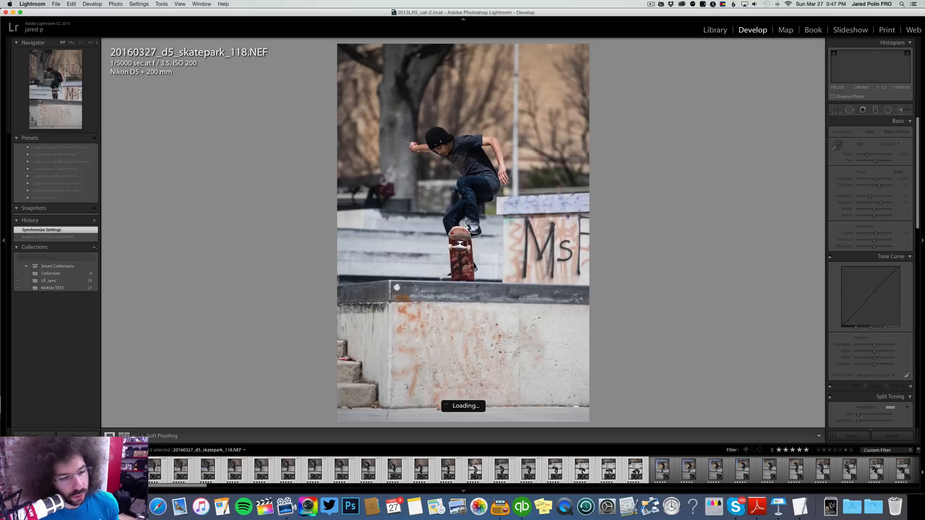
key(super+d)
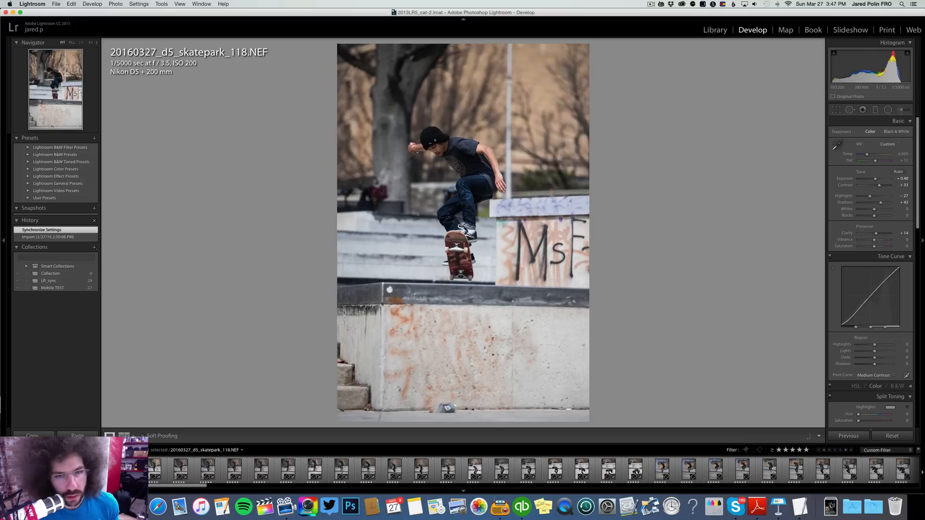
Step: Review the synchronized skateboarder frames one by one in full screen up to skatepark_140, and return to the Library loupe view
key(Right)
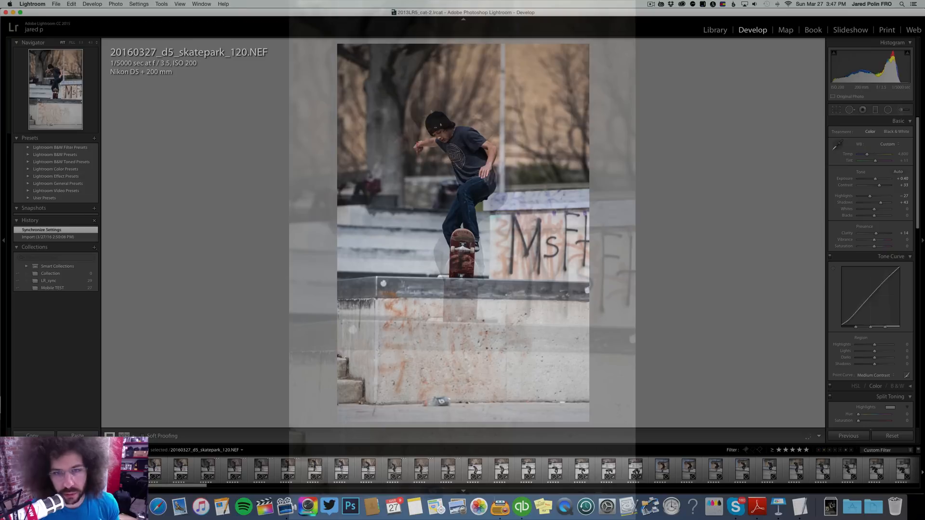
key(super+alt+1)
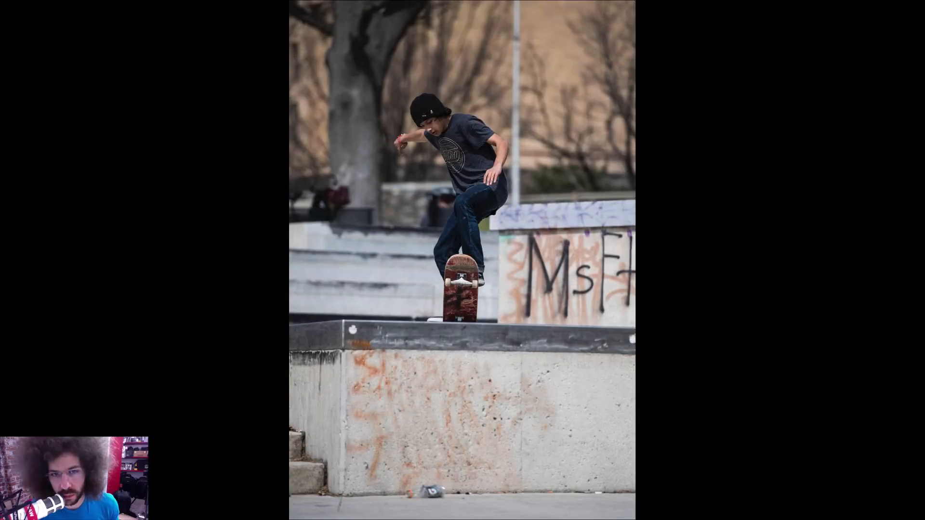
key(Right)
key(Right)
key(Right)
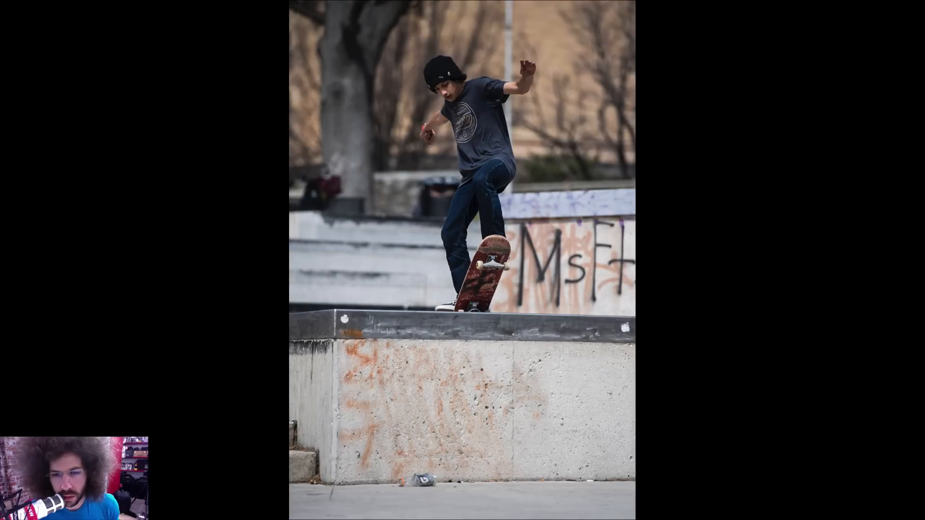
key(Right)
key(Right)
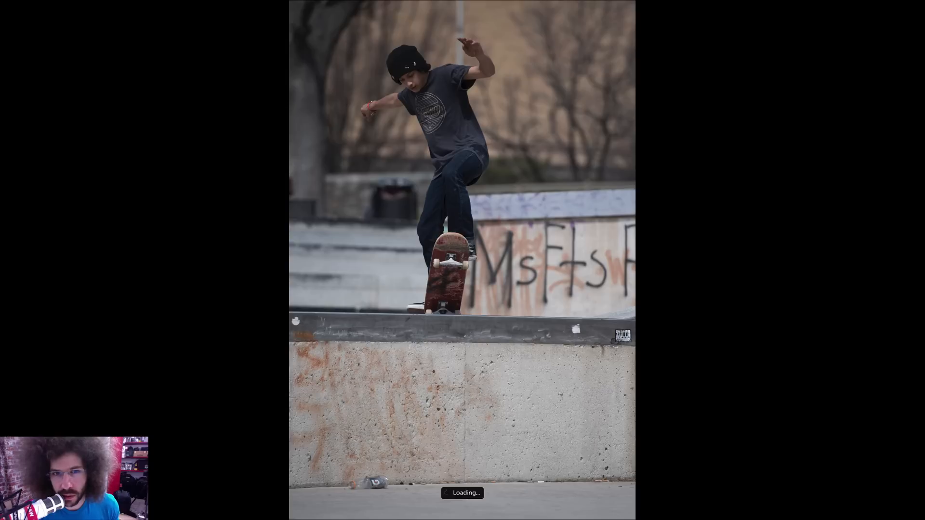
key(Right)
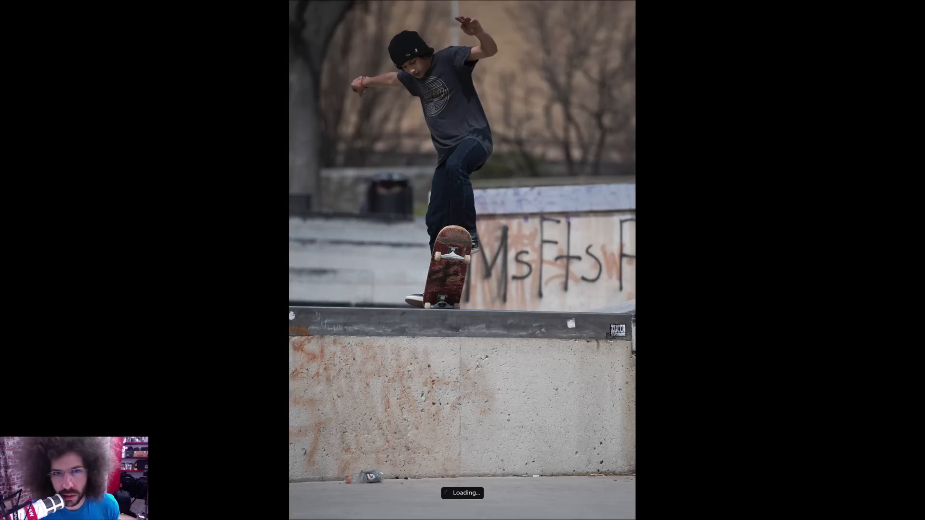
key(Right)
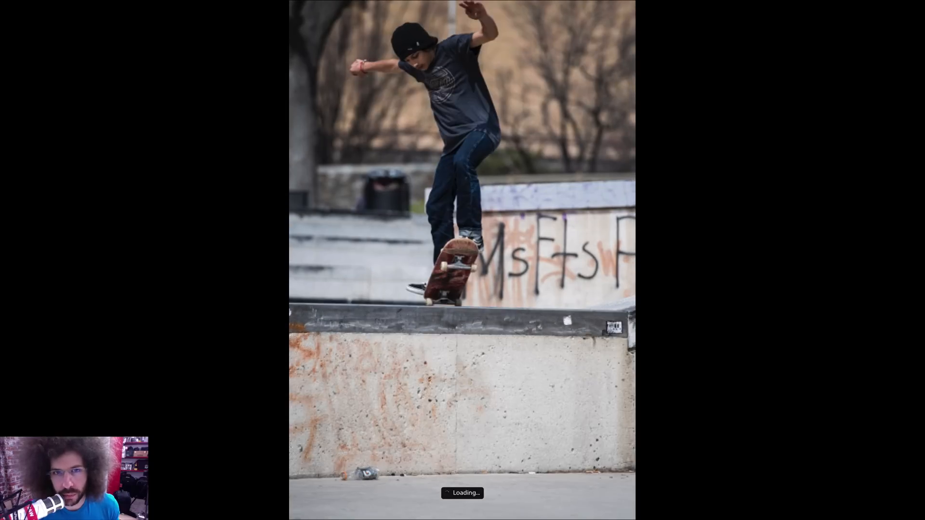
key(Right)
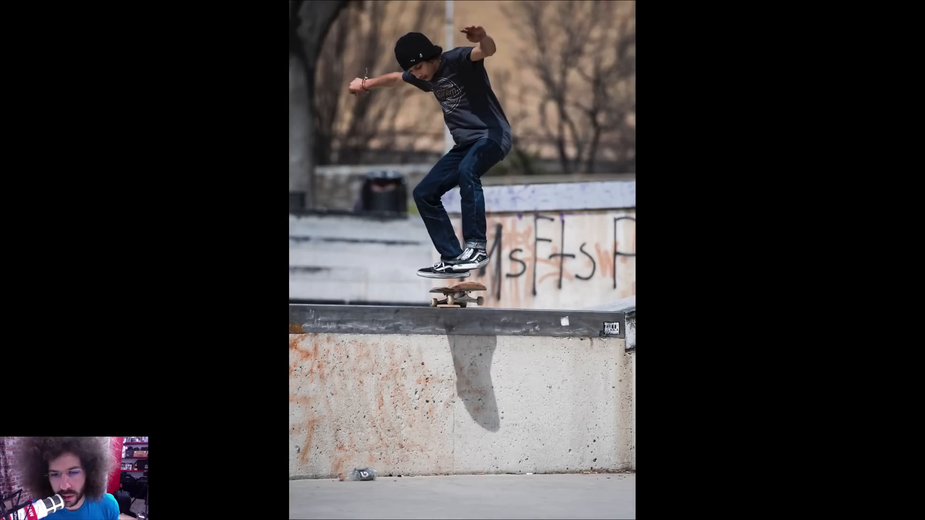
key(Right)
key(Right)
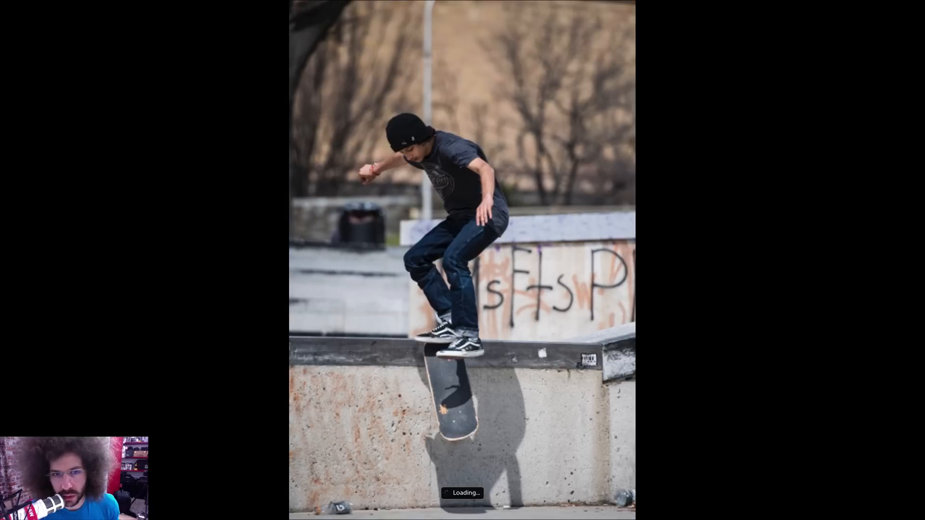
key(Right)
key(Right)
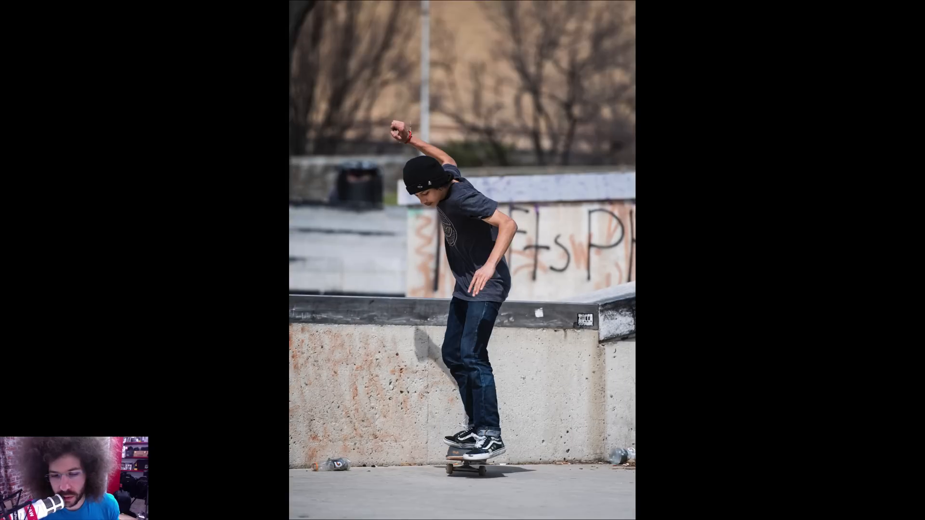
key(Right)
key(Right)
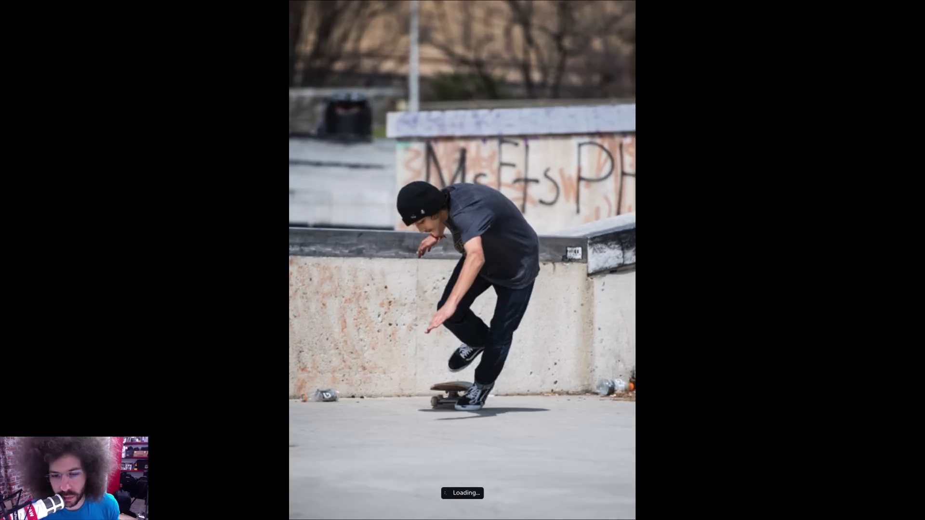
key(Right)
key(Right)
key(Right)
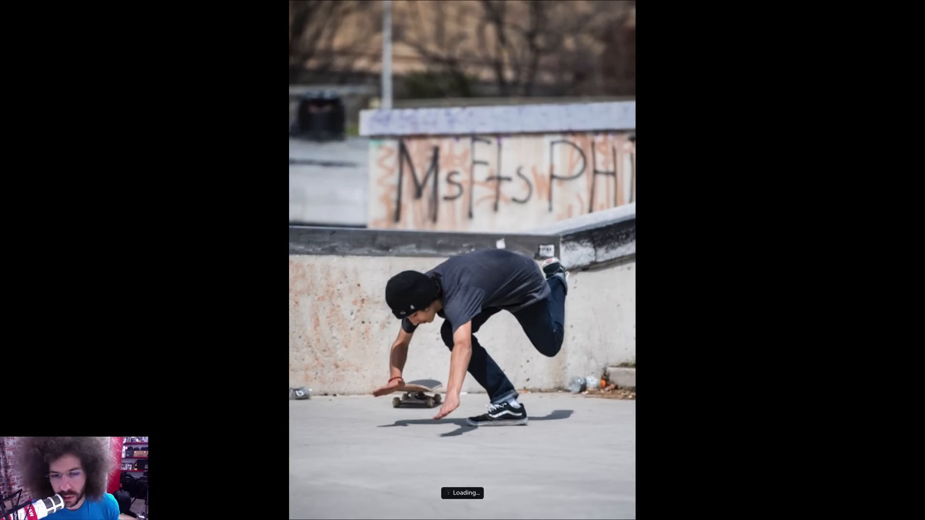
key(Right)
key(Right)
key(Escape)
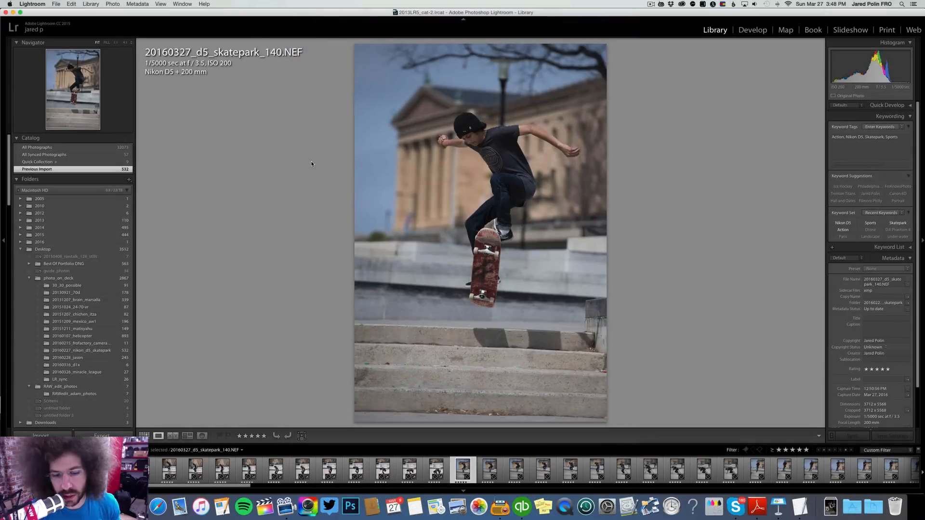
Step: Open skatepark_140 in Develop and set Exposure +0.55, Contrast +39, Clarity +11, Blacks -20 and white balance temperature 5,218
click(751, 30)
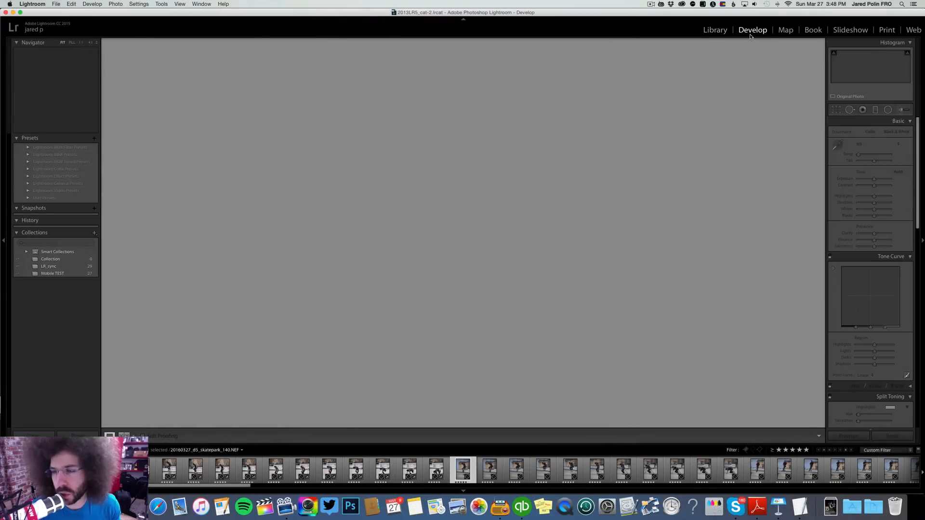
drag(875, 185, 880, 187)
drag(874, 233, 871, 217)
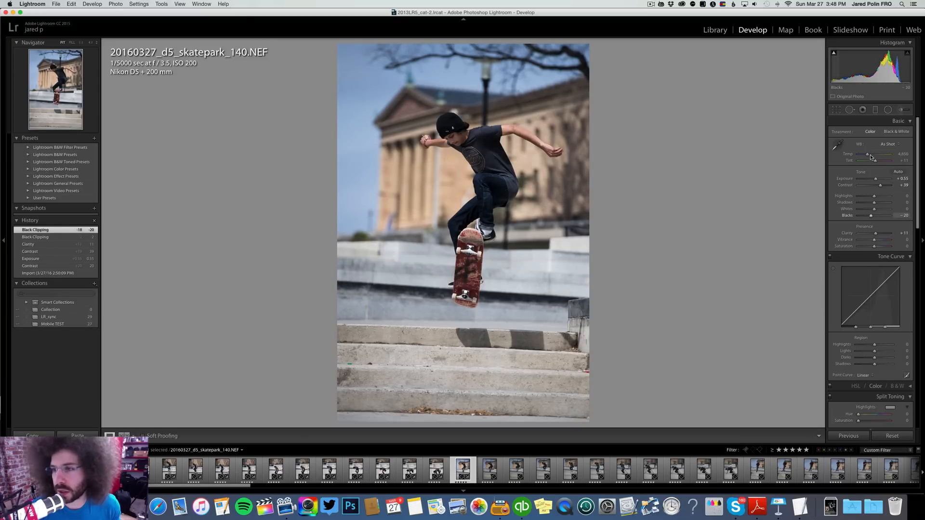
drag(867, 154, 868, 158)
Step: Apply the Medium Contrast point curve to skatepark_140, and set Shadows +36, Clarity +14, Blacks -27 and temperature 4,989
click(864, 375)
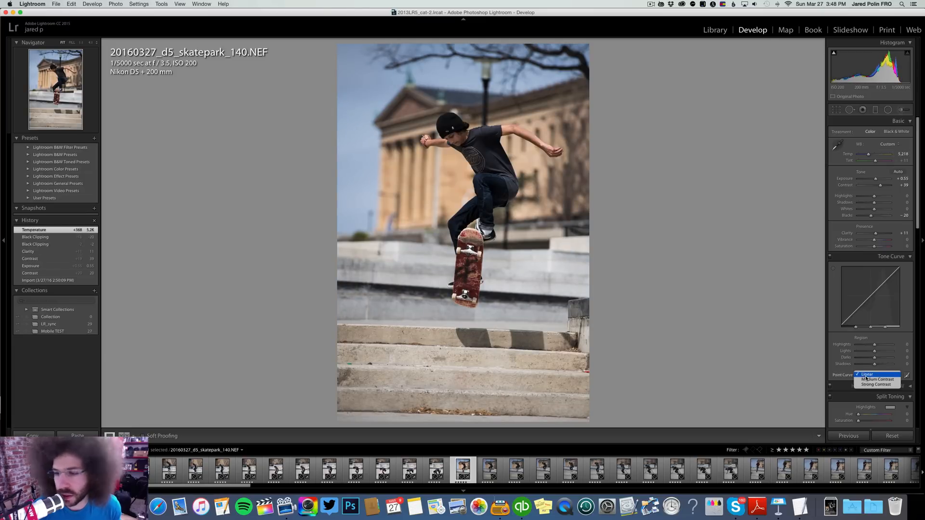
click(870, 380)
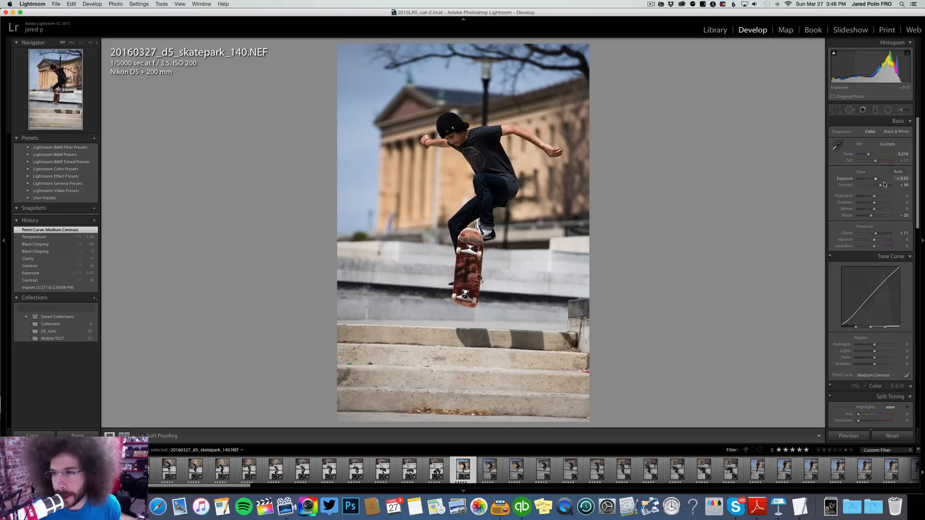
drag(874, 203, 880, 204)
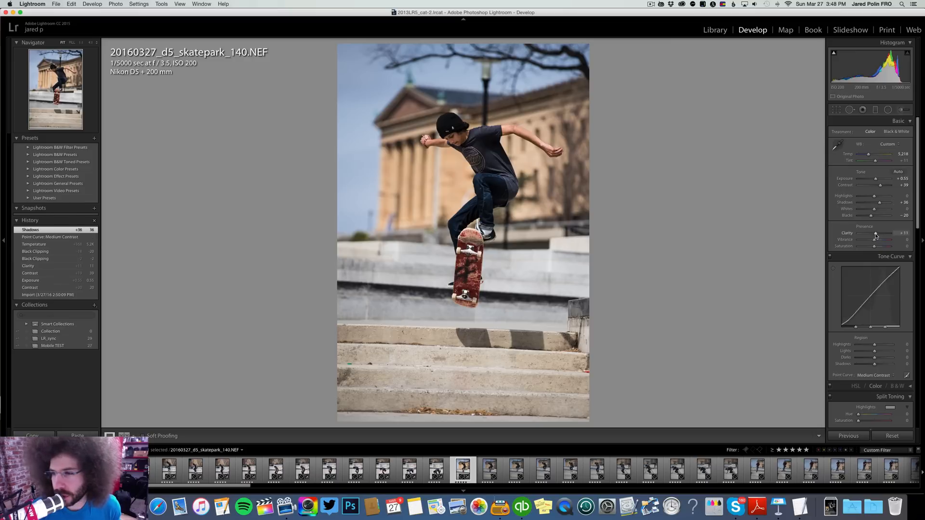
drag(876, 236, 870, 218)
drag(868, 157, 868, 156)
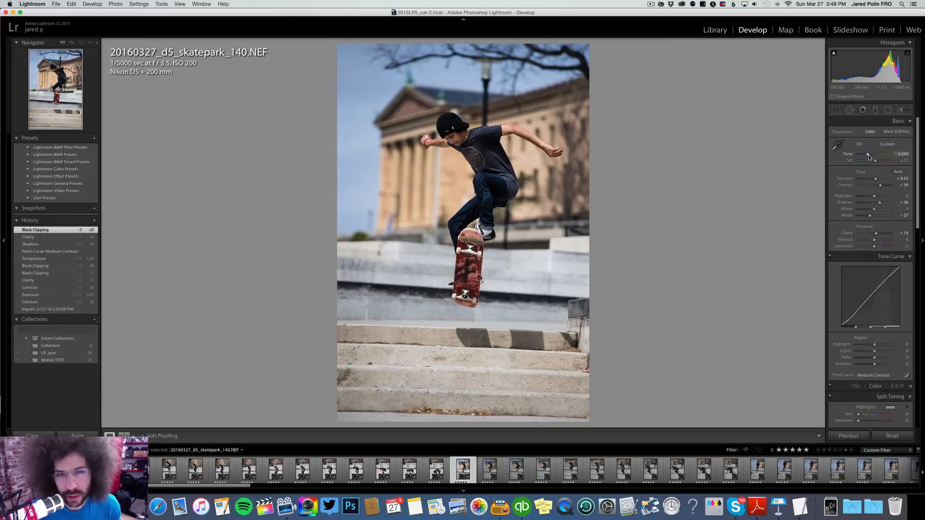
Step: Inspect the skater's face, beanie and shirt up close in skatepark_140, and return to the full-frame view
click(472, 138)
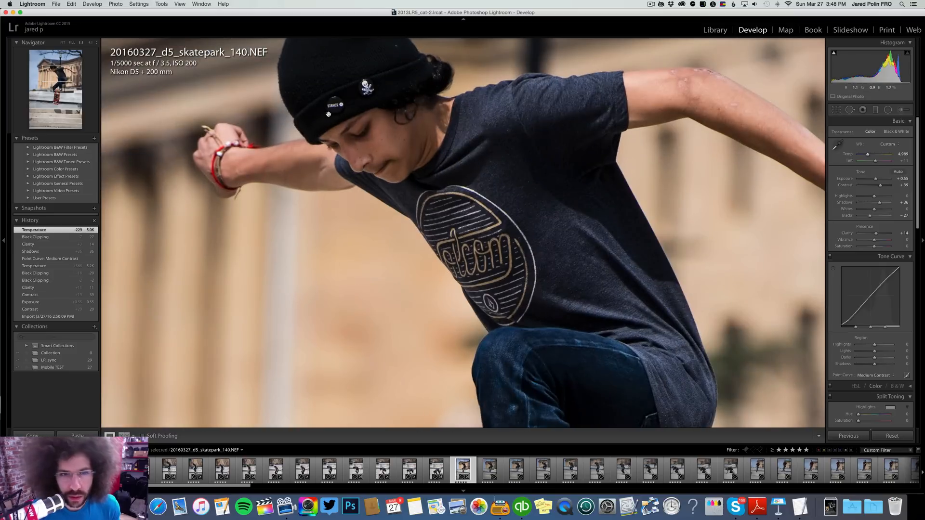
drag(343, 117, 435, 161)
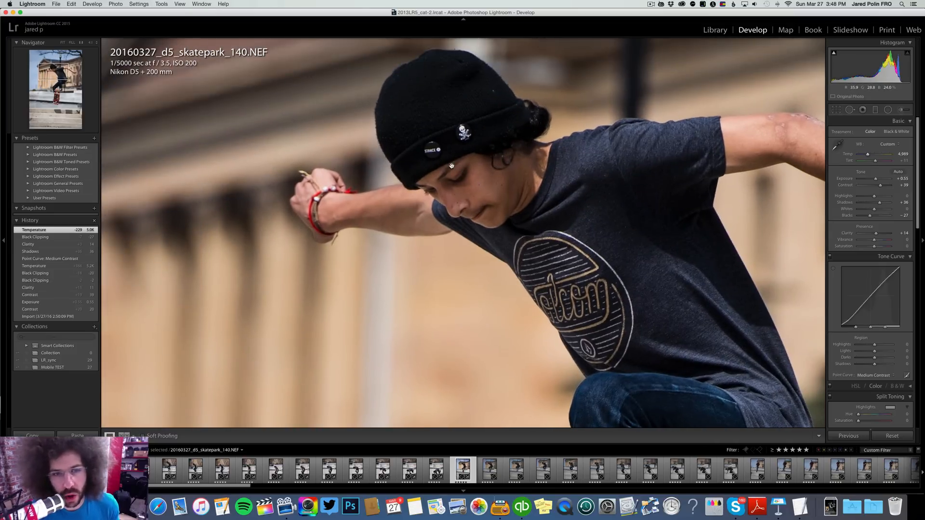
click(450, 177)
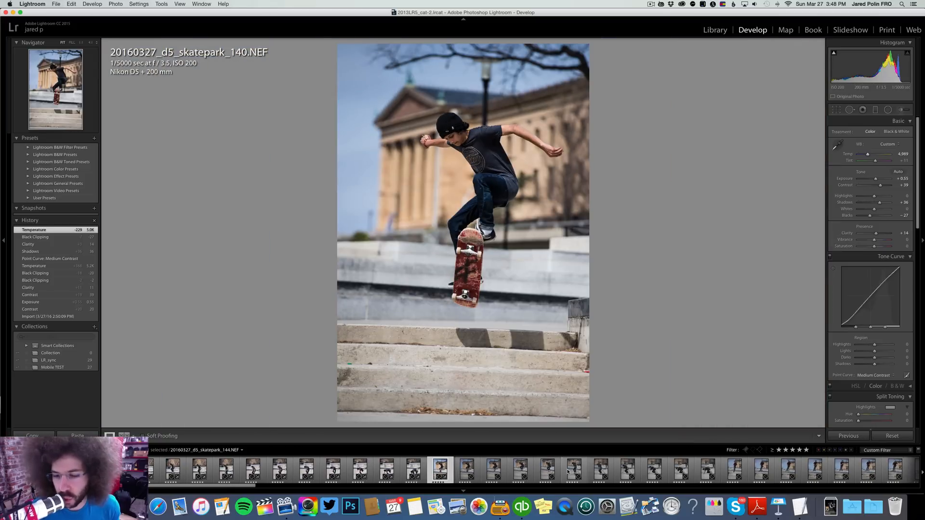
Step: Synchronize the develop settings of skatepark_140 to all frames through skatepark_150
scroll(597, 470, down, 2)
shift+click(642, 467)
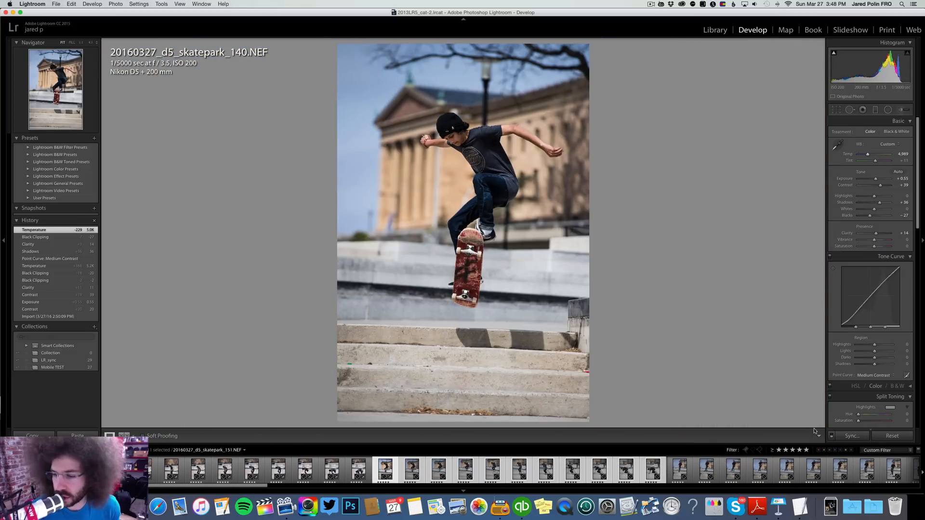
key(super+shift+s)
key(Return)
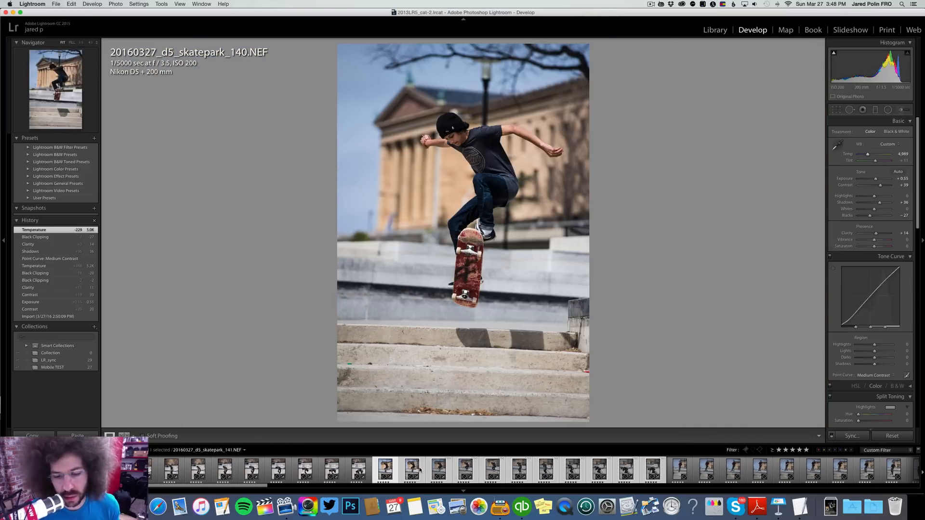
Step: Review the synchronized frames one by one from skatepark_141 onward, ending on the scooter frame skatepark_151
click(423, 468)
key(Right)
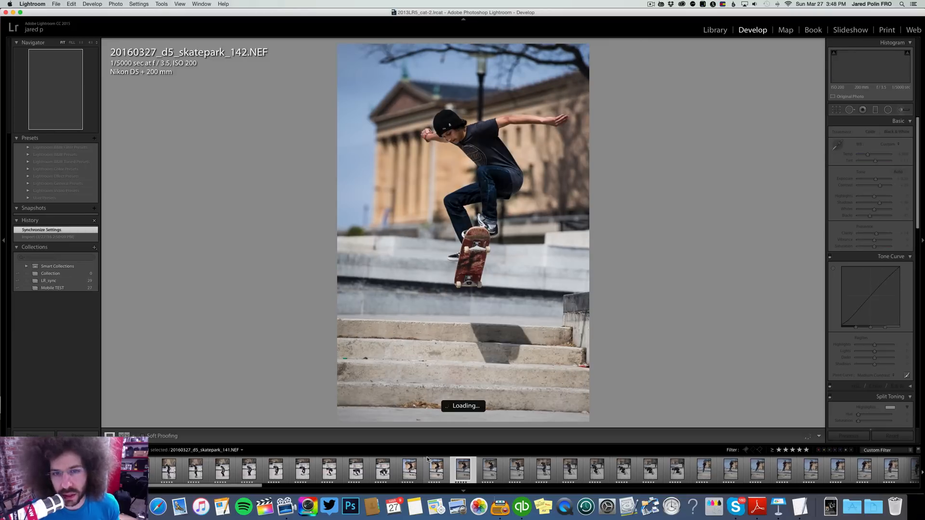
key(Right)
key(Right)
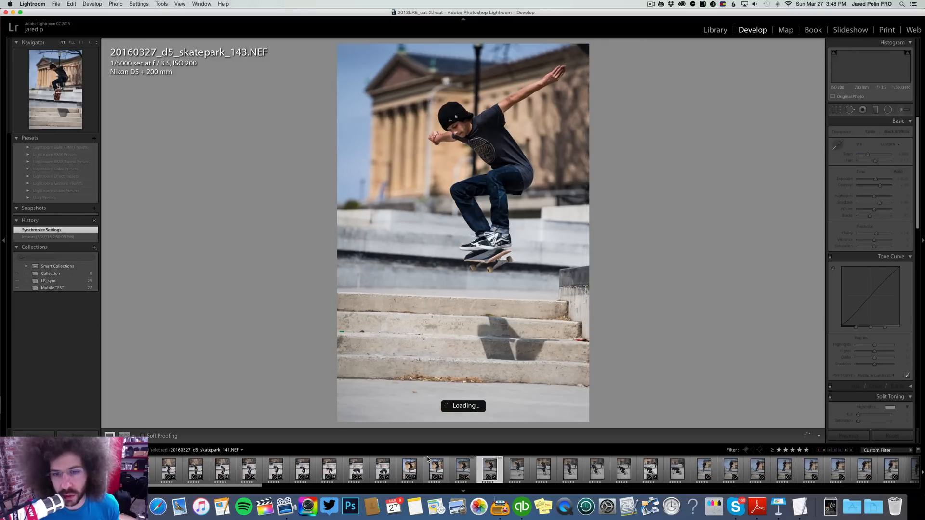
key(Right)
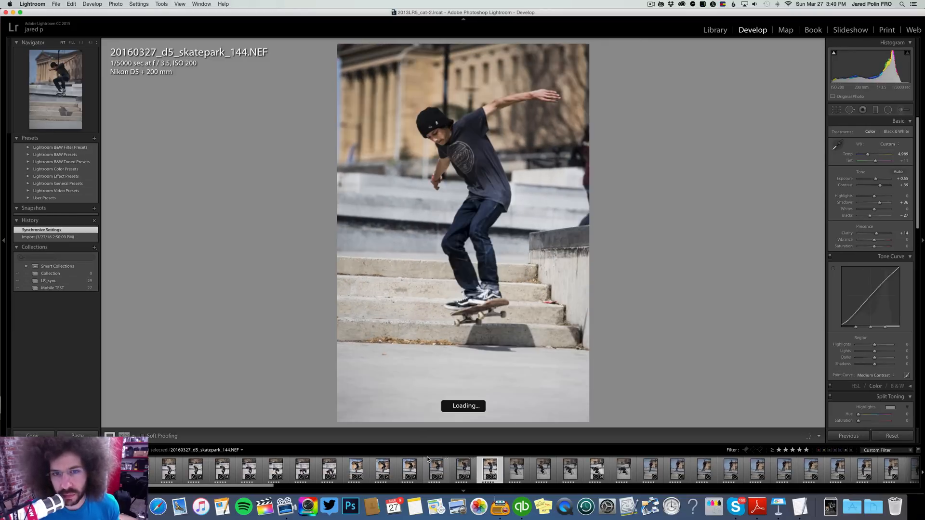
key(Right)
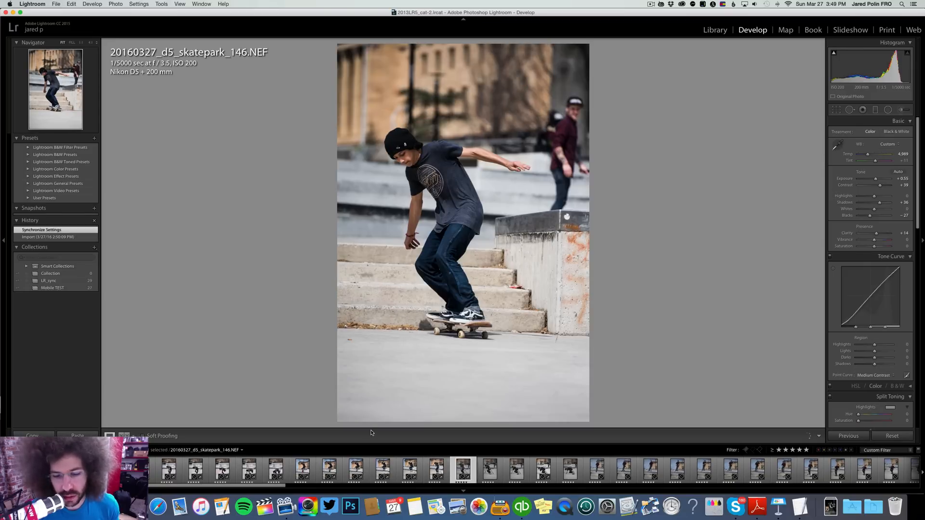
key(Right)
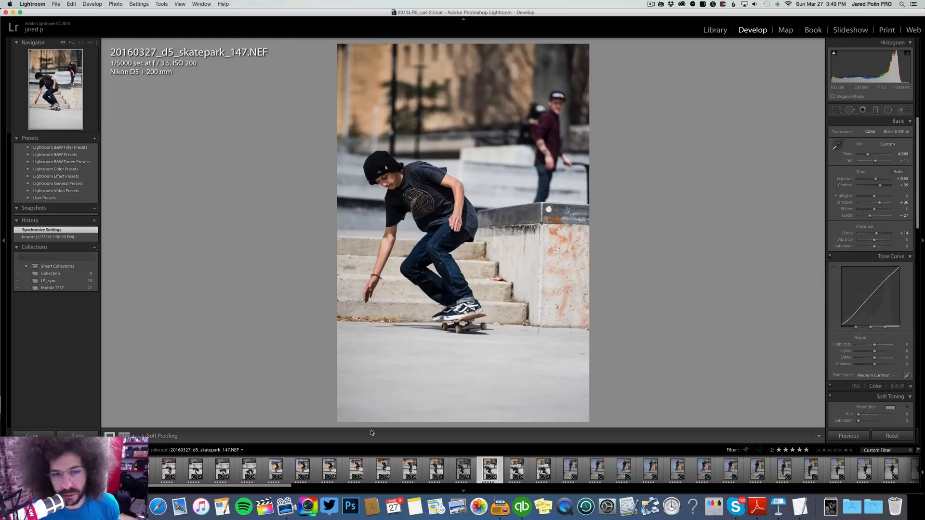
key(Right)
key(Right)
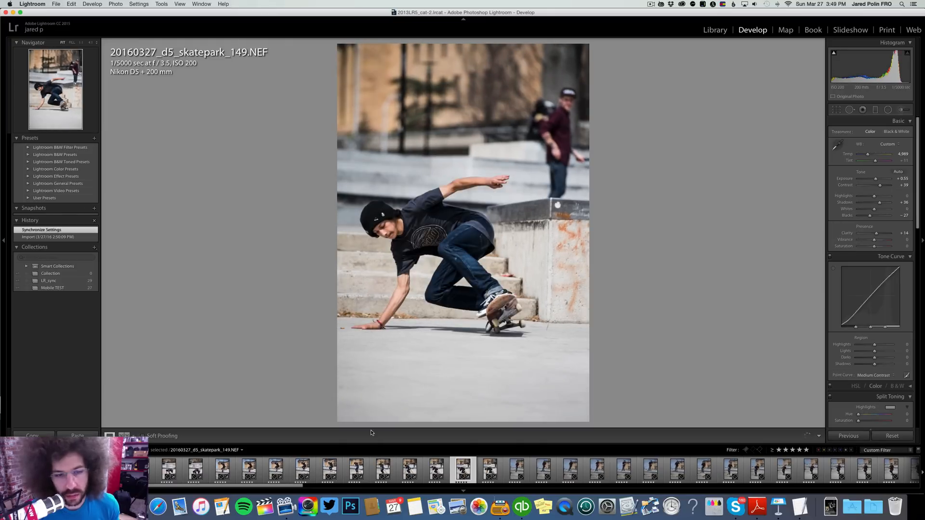
key(Right)
key(Right)
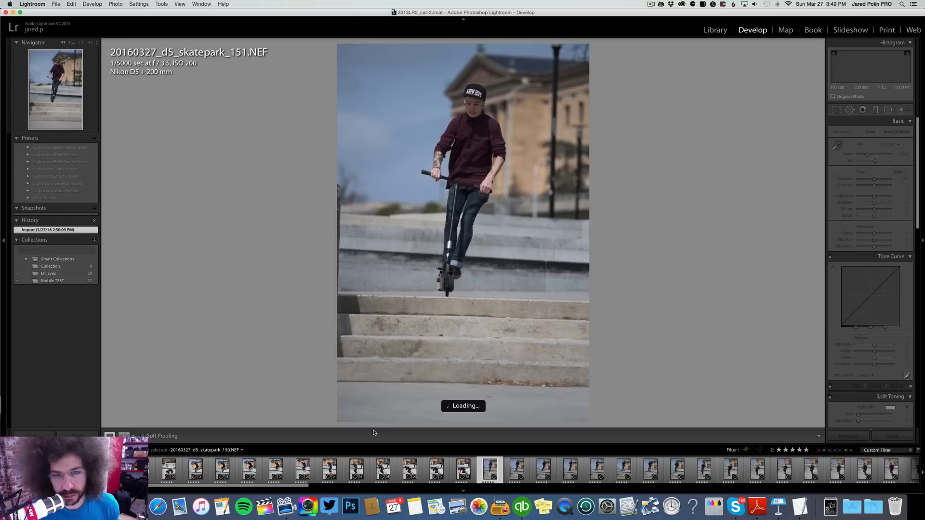
Step: Adjust skatepark_151 to Exposure +0.40, Contrast +50 and Clarity +8, and warm the white balance temperature to 5,369
click(879, 185)
drag(875, 179, 880, 186)
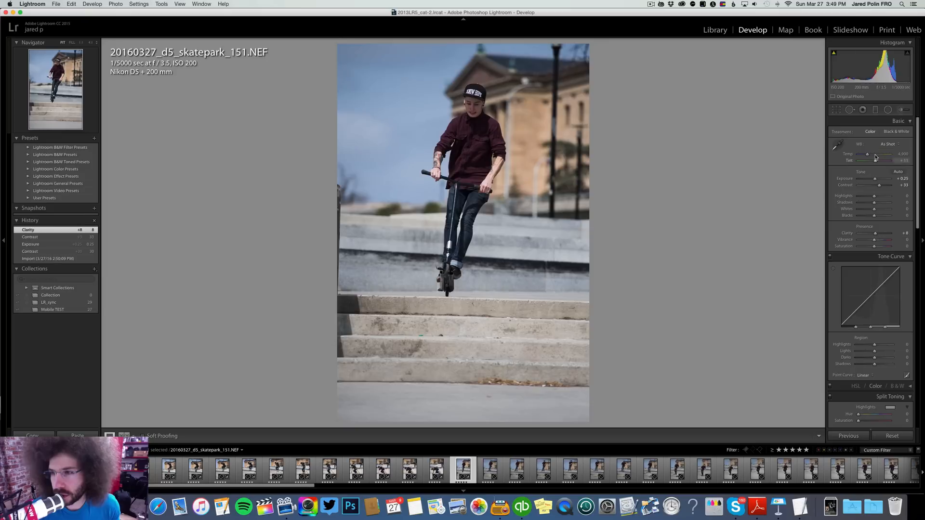
drag(868, 155, 882, 186)
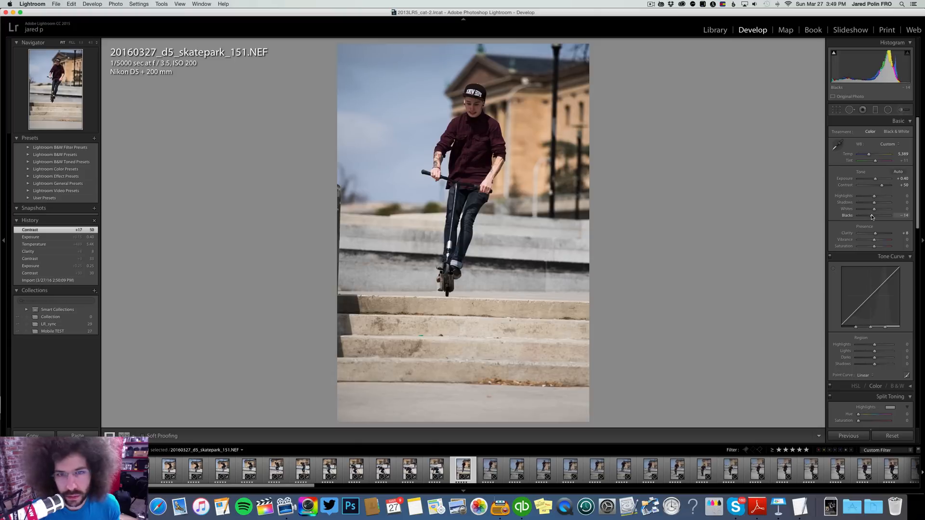
Step: Set Blacks to -14 and Shadows to +25 on skatepark_151, and apply the Medium Contrast point curve
drag(874, 203, 878, 202)
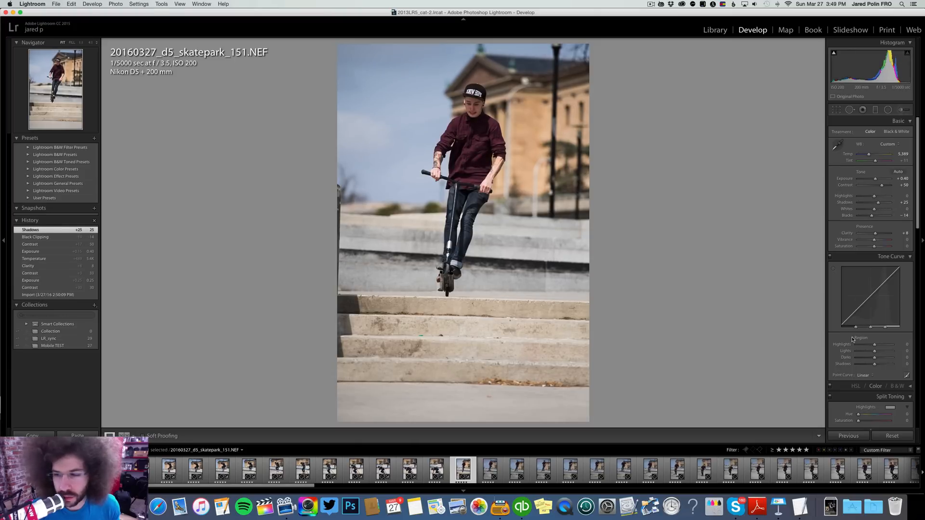
click(865, 375)
click(874, 382)
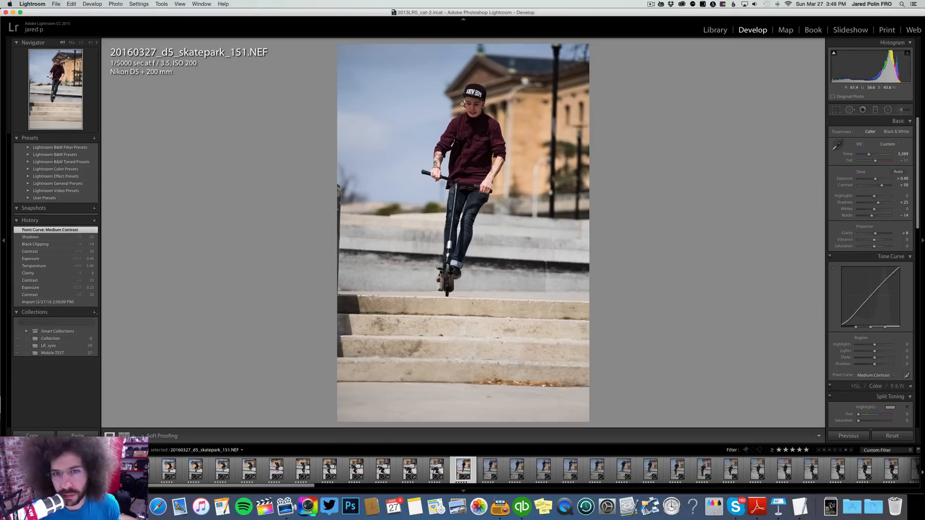
Step: Check the scooter rider's face up close in skatepark_151 and fine-tune the white balance temperature to 5,333
click(463, 103)
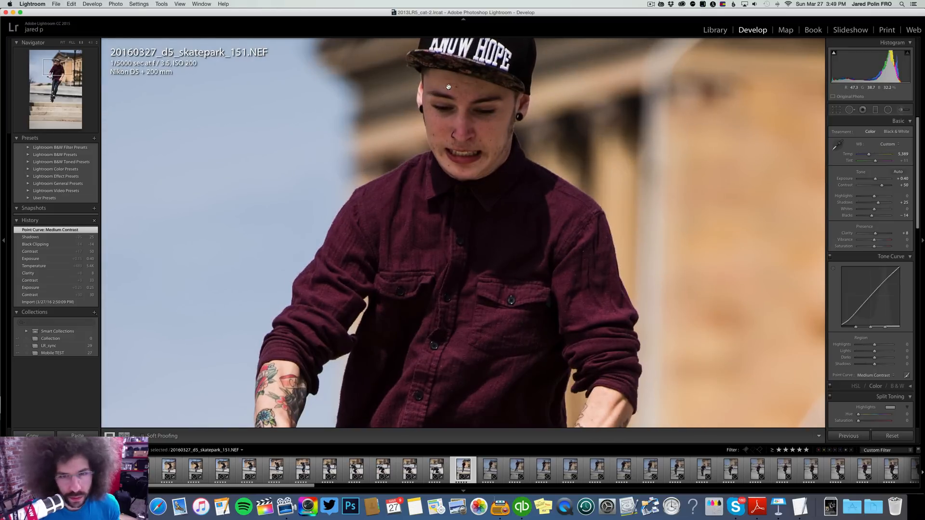
click(708, 159)
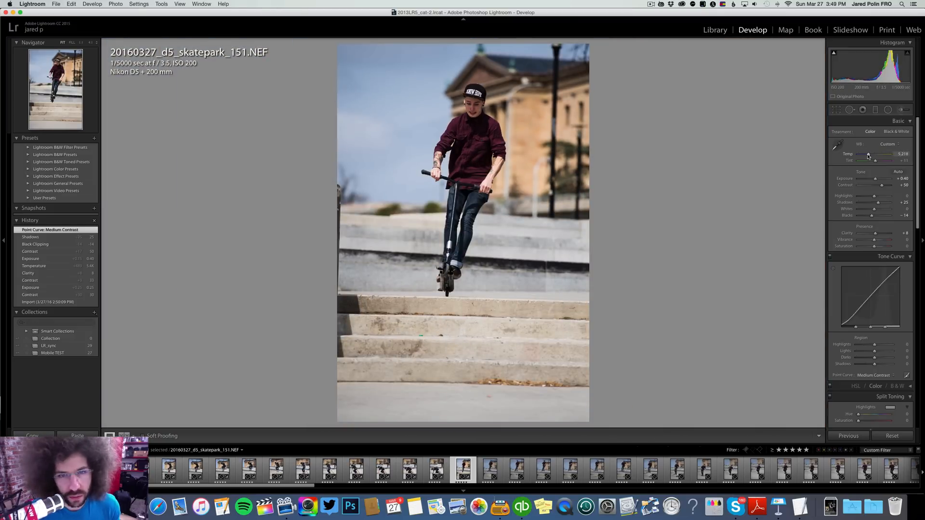
drag(869, 155, 869, 156)
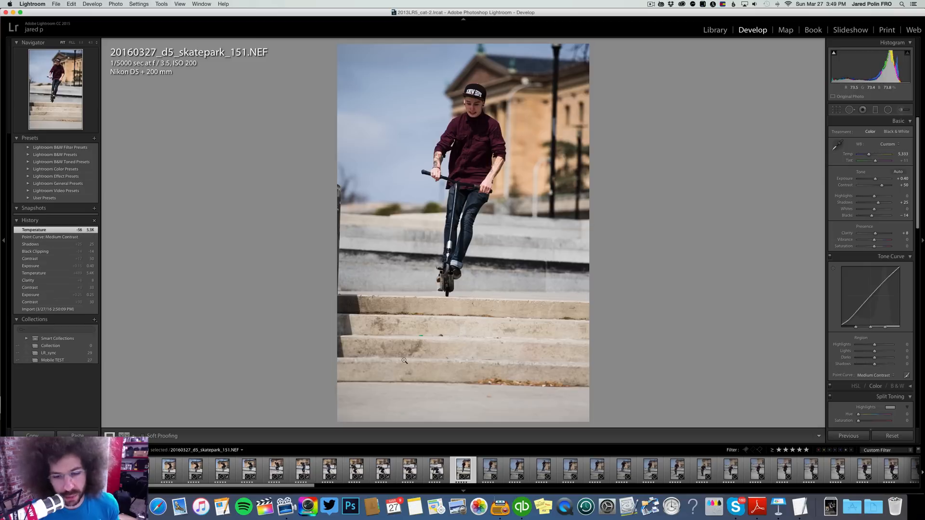
Step: Synchronize the develop settings of skatepark_151 to the 19 scooter frames that follow it
click(671, 477)
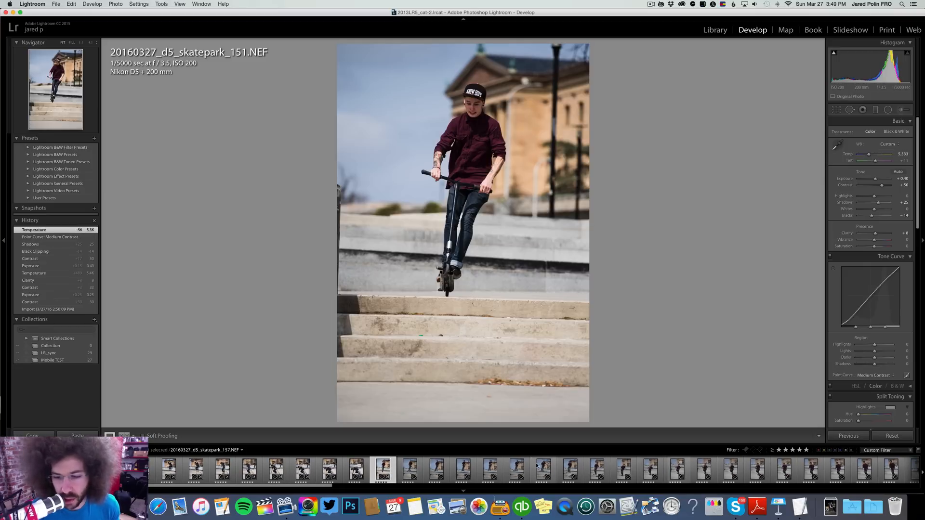
scroll(629, 474, down, 3)
scroll(628, 474, down, 2)
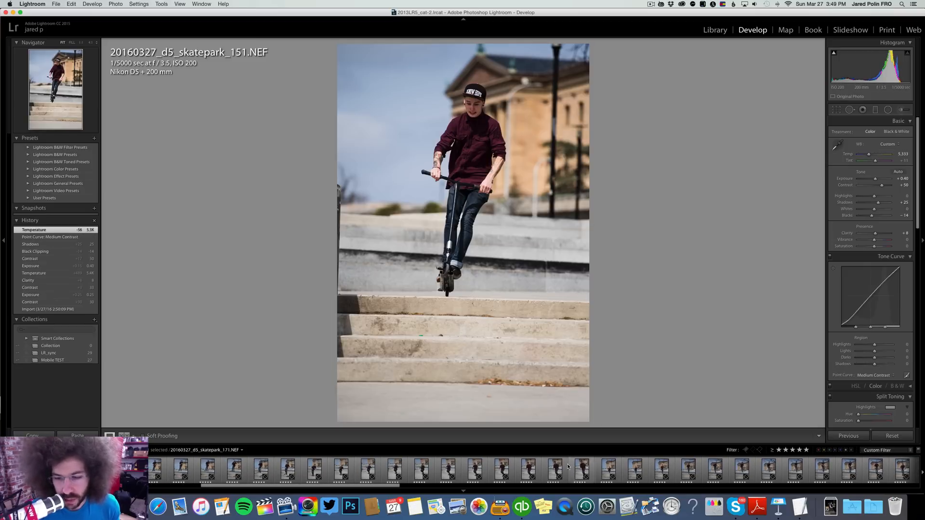
shift+click(581, 470)
click(849, 437)
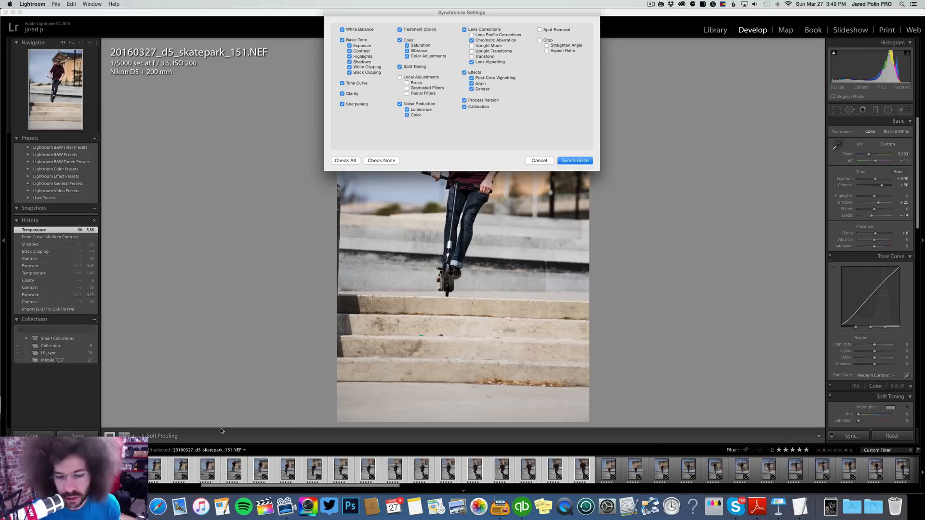
key(Return)
scroll(265, 461, up, 3)
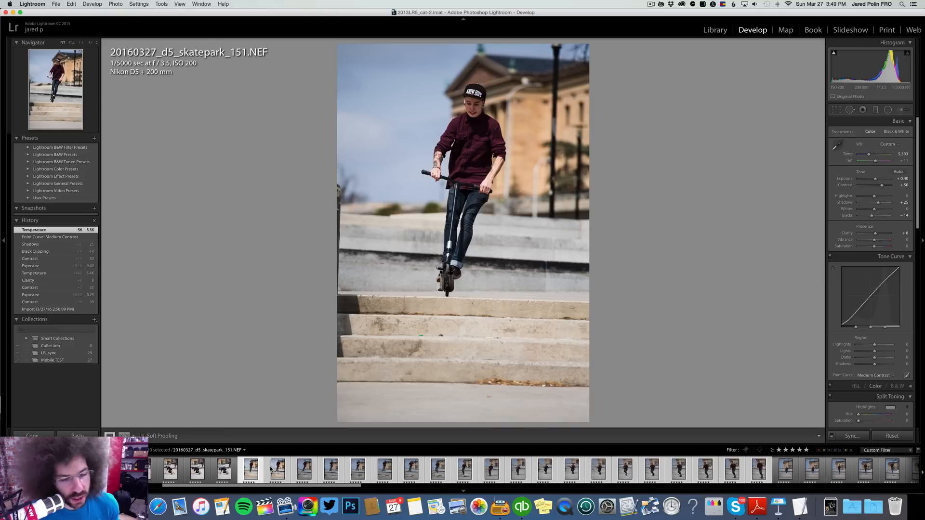
Step: Compare skatepark_152 with skatepark_151 and raise the Shadows slightly on skatepark_152
click(280, 468)
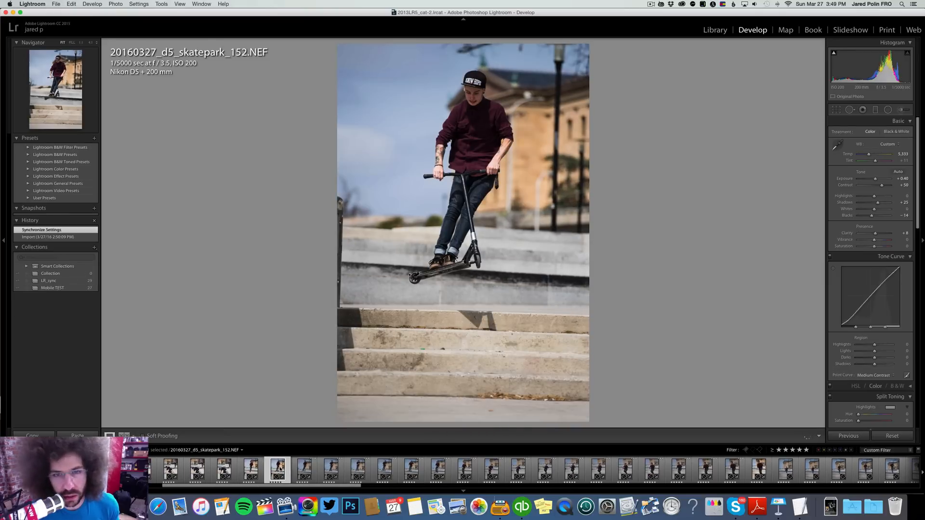
key(Left)
key(Right)
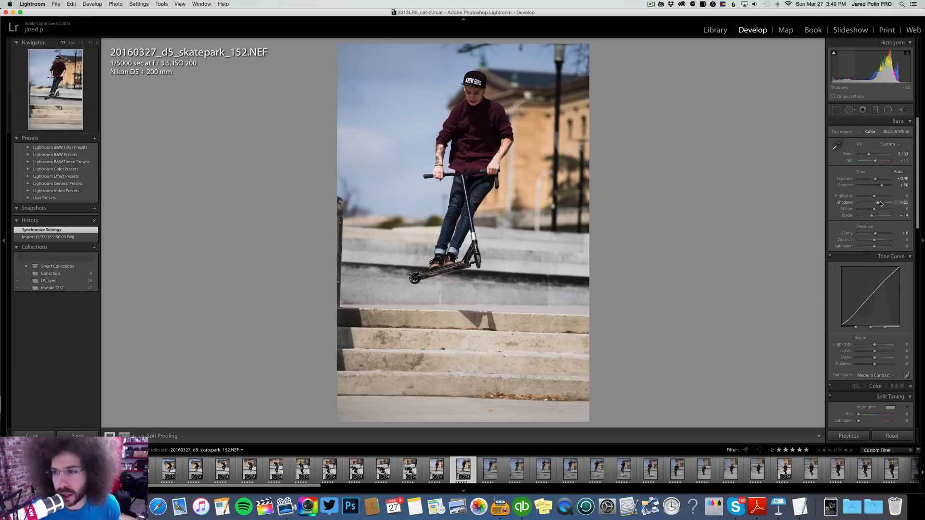
drag(878, 203, 881, 204)
Step: Raise Shadows to +58 on skatepark_153 and to +61 on skatepark_154, and advance to the following frame
key(Right)
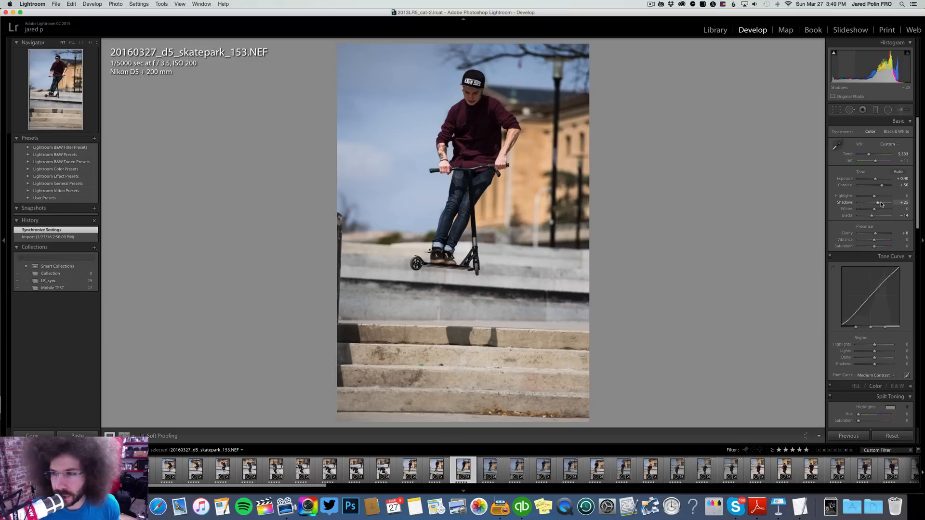
drag(881, 205, 883, 204)
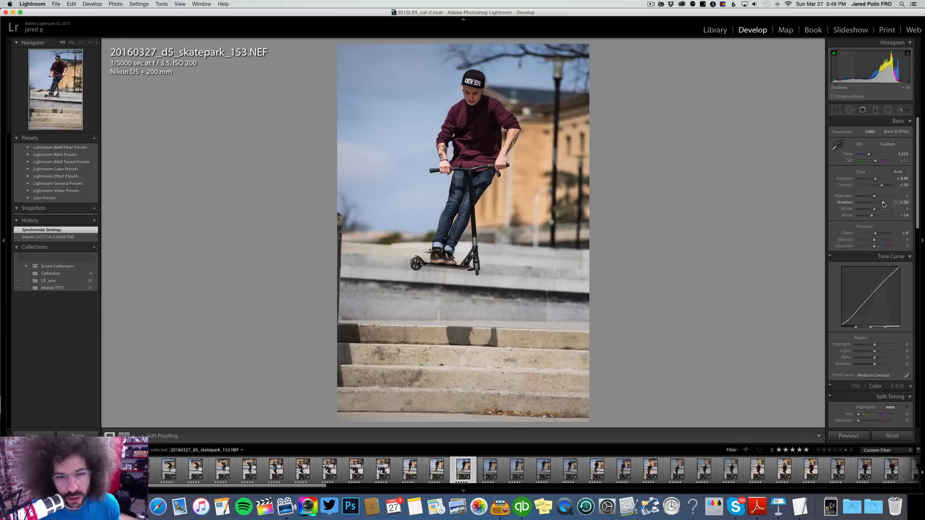
key(Right)
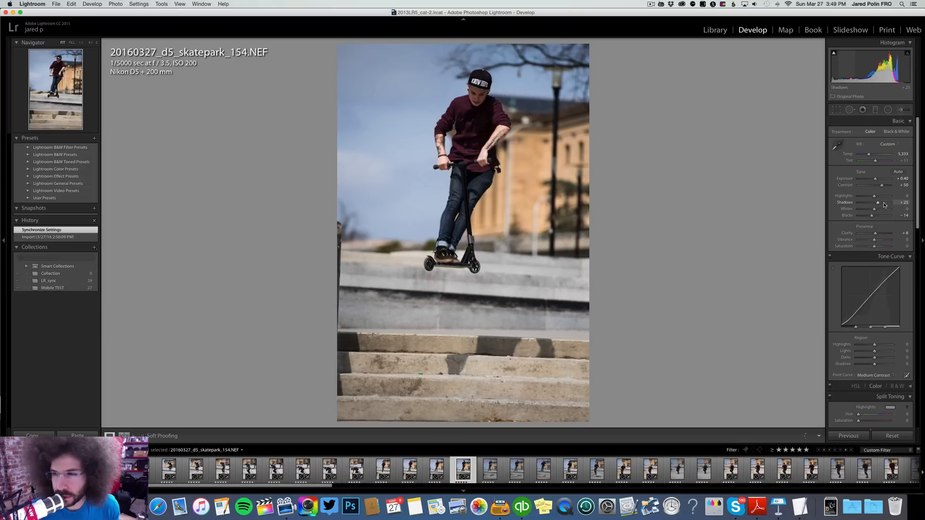
click(884, 205)
key(Right)
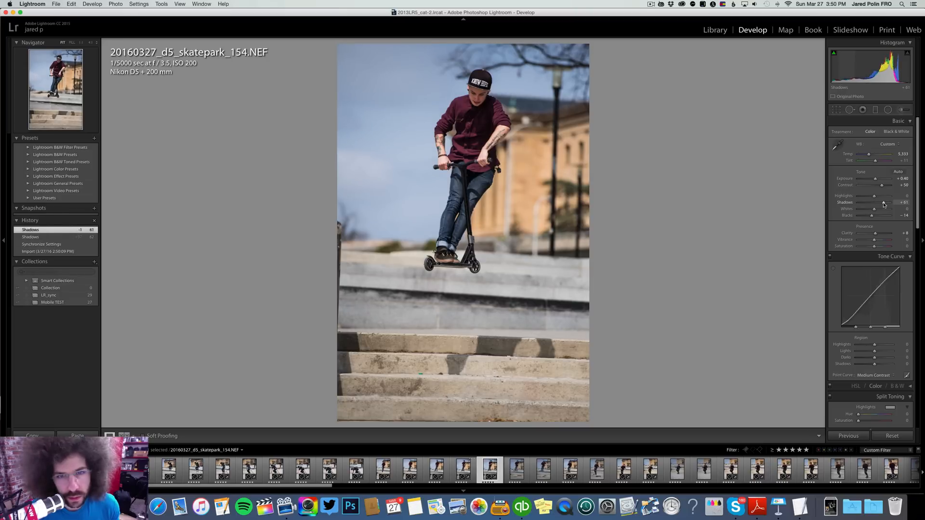
Step: Raise Shadows to +46 on skatepark_155 and to +53 on skatepark_156, and advance to the following frame
click(882, 203)
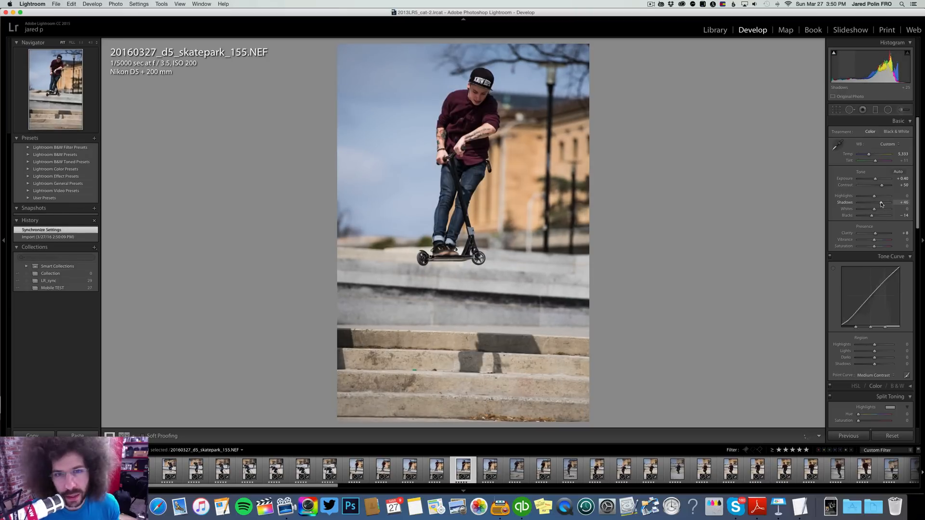
key(Right)
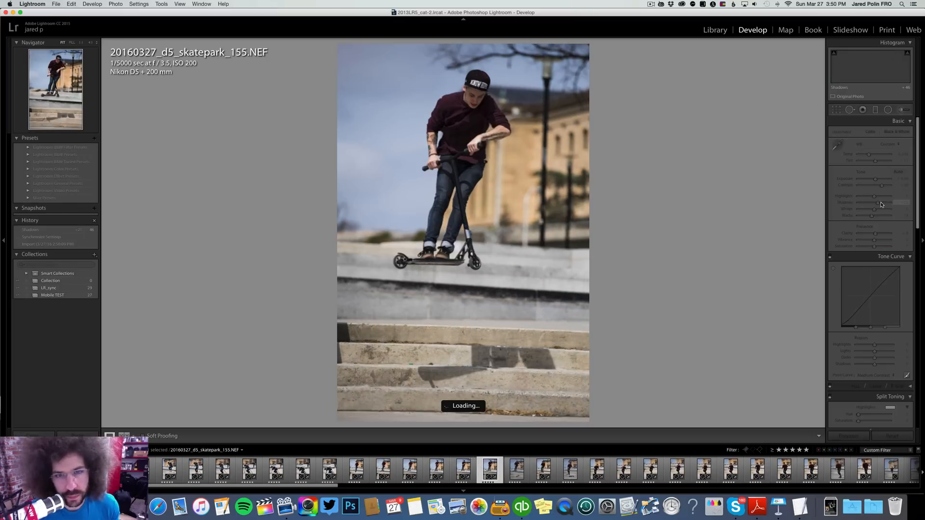
click(883, 203)
key(Right)
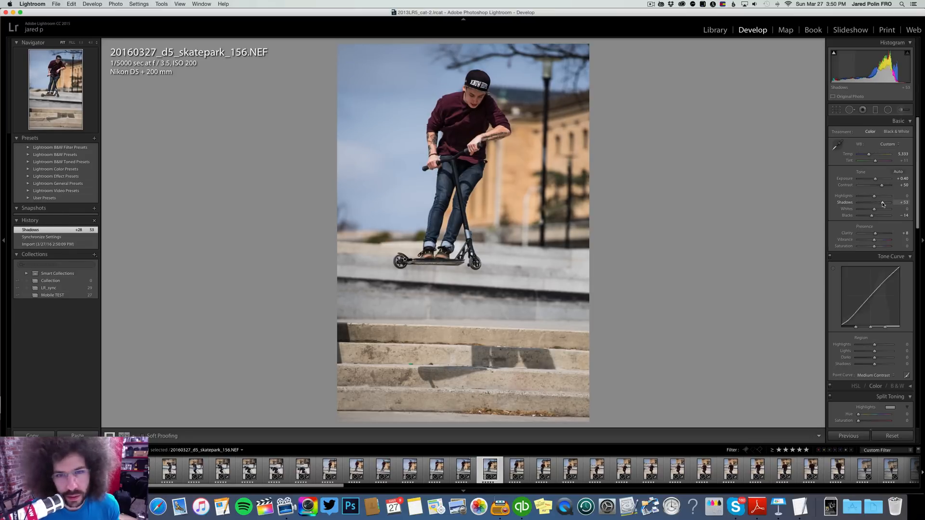
Step: Raise the Shadows on skatepark_157 and on the frame after it, and advance to skatepark_159
click(883, 203)
key(Right)
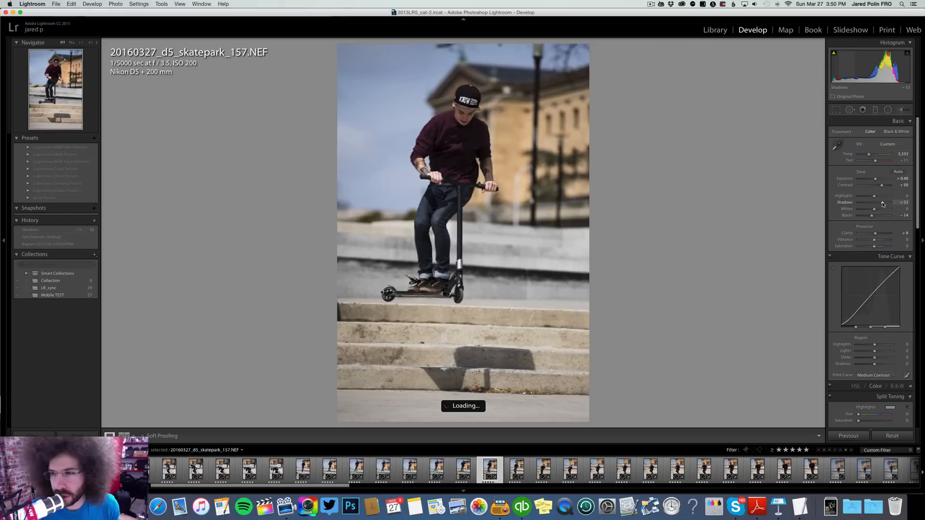
click(884, 204)
key(Right)
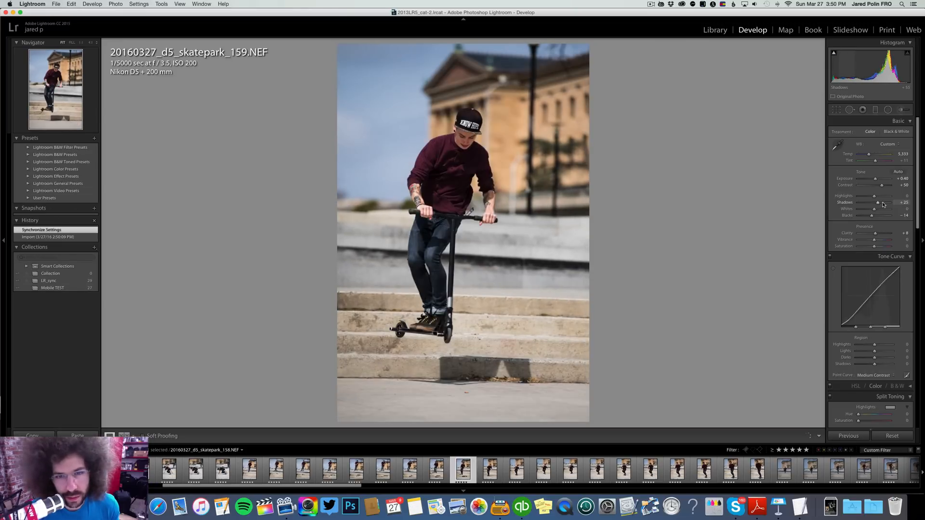
Step: Set Shadows to +49 on skatepark_159, check the rider's face up close, and advance to skatepark_160
click(883, 203)
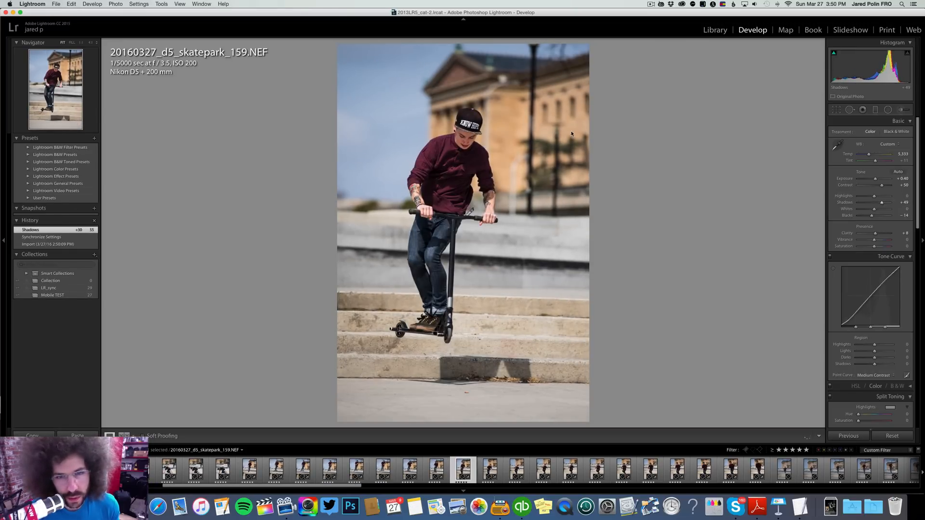
click(475, 147)
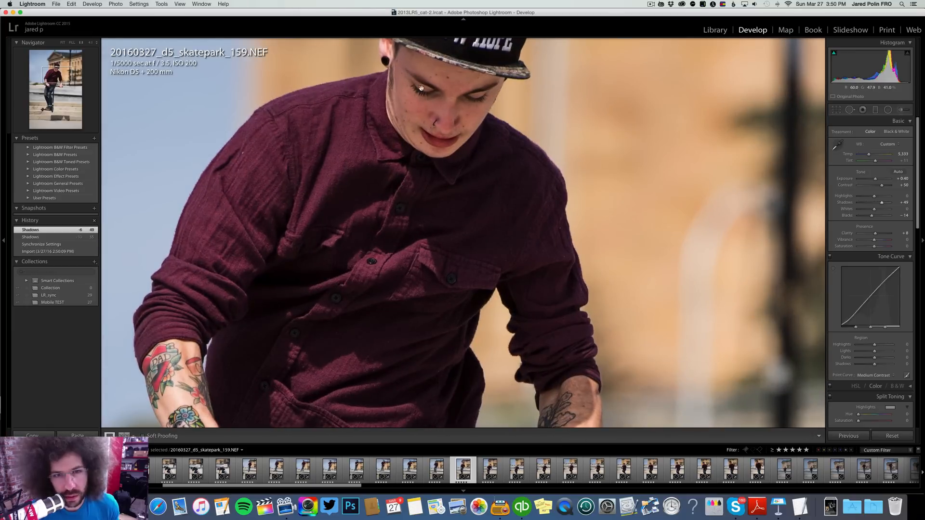
click(393, 97)
key(Right)
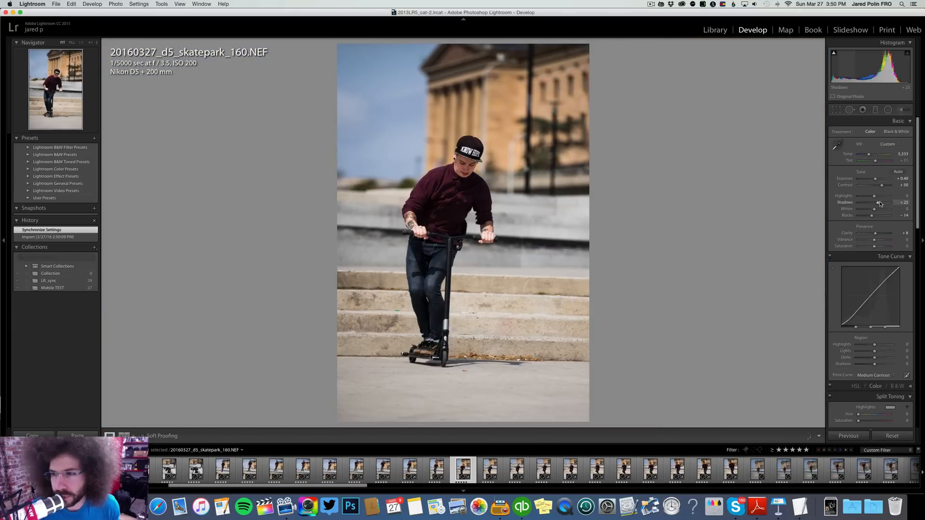
Step: Check the frames up to skatepark_162 and raise Shadows to +38 on skatepark_163
key(Right)
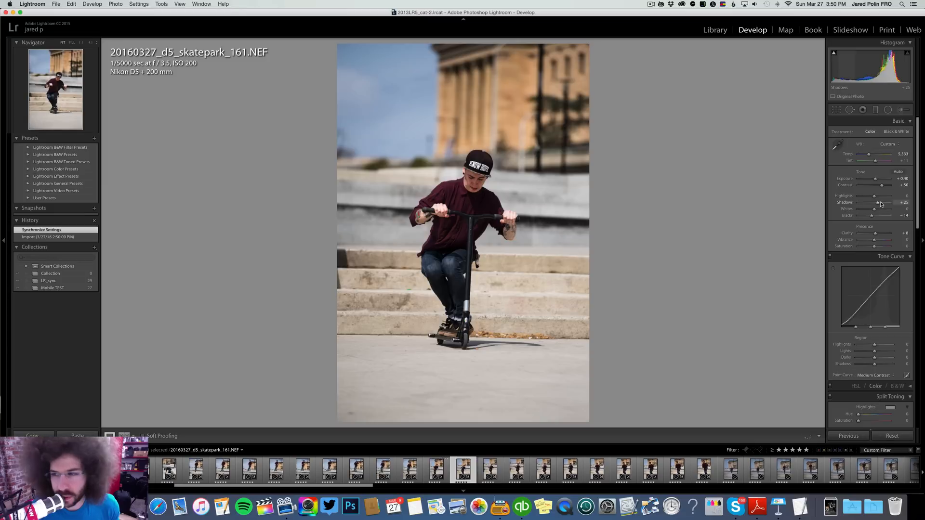
click(880, 203)
key(Right)
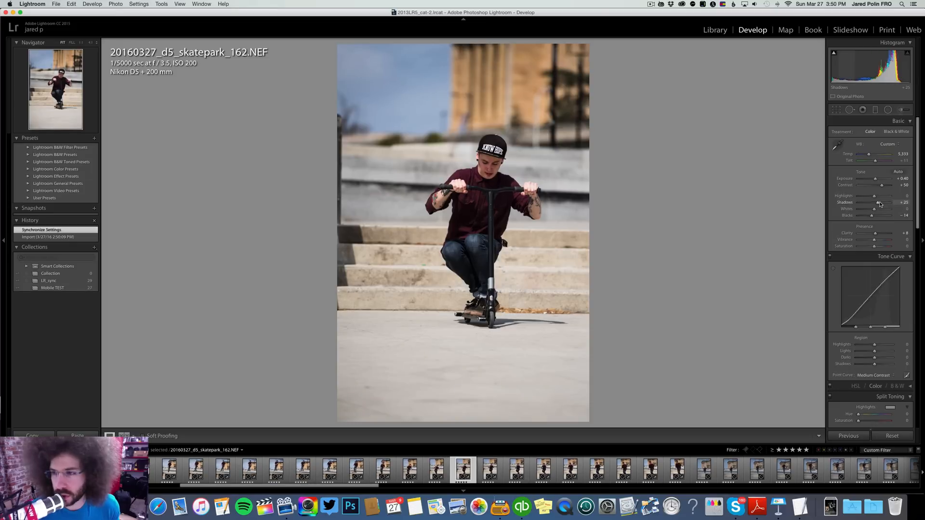
key(Right)
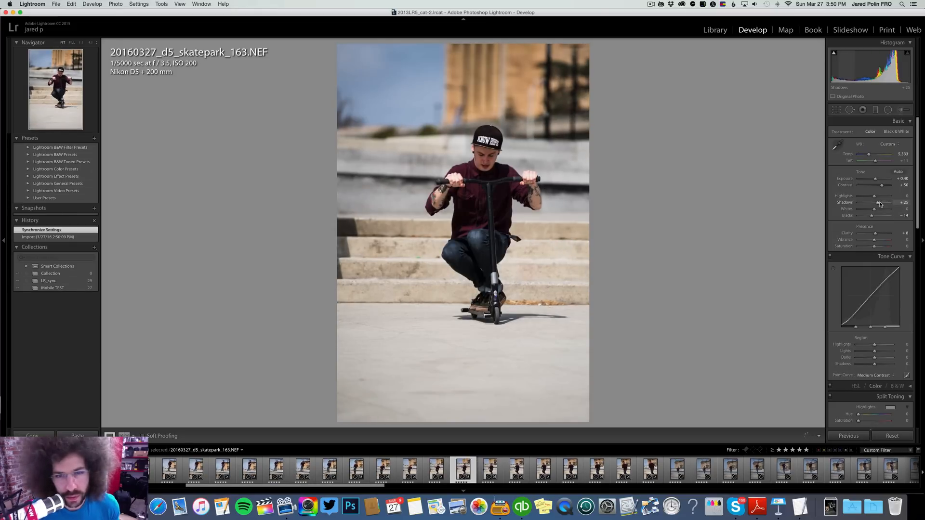
click(880, 203)
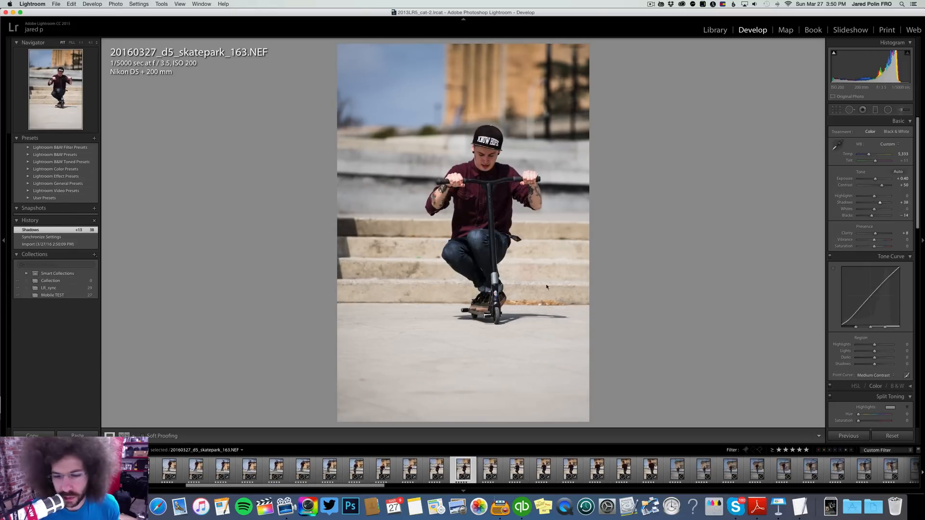
Step: Review the frames from skatepark_164 onward, raise the Shadows slightly on skatepark_170, and advance to skatepark_171
key(Right)
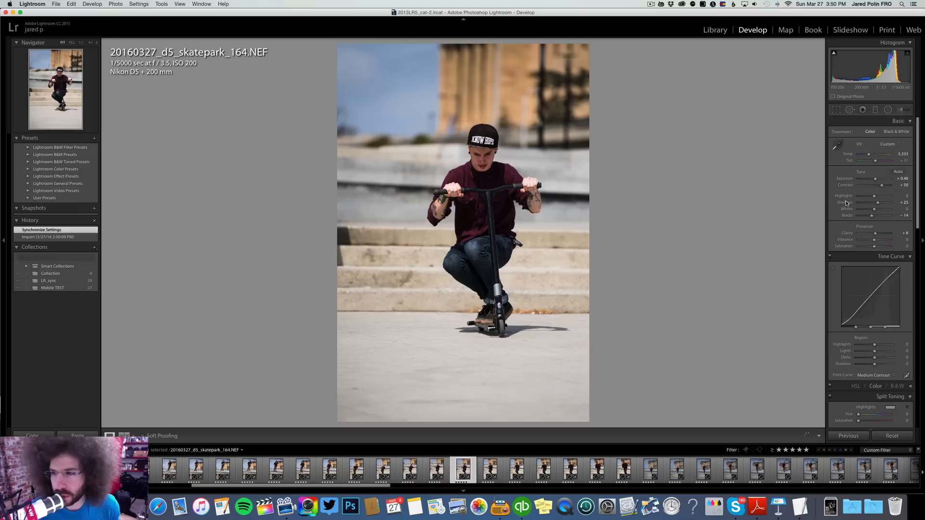
key(Right)
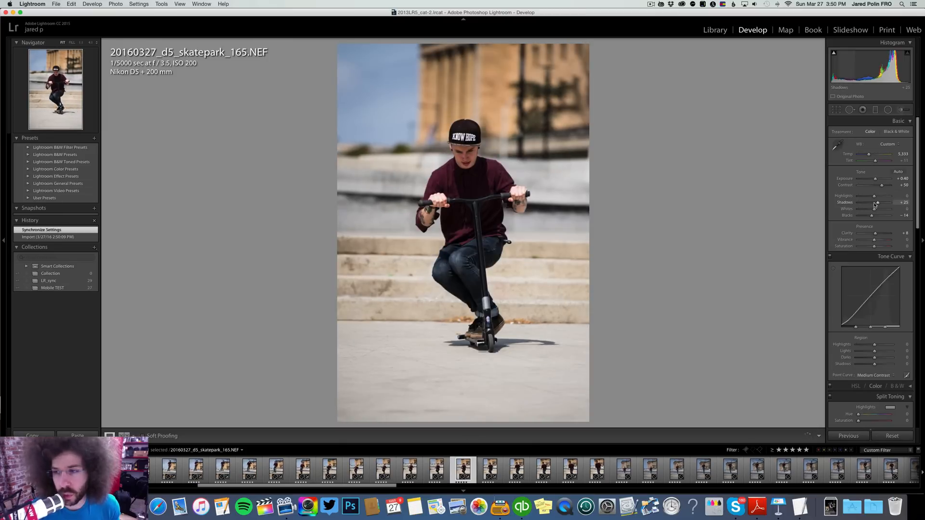
key(Right)
key(Right)
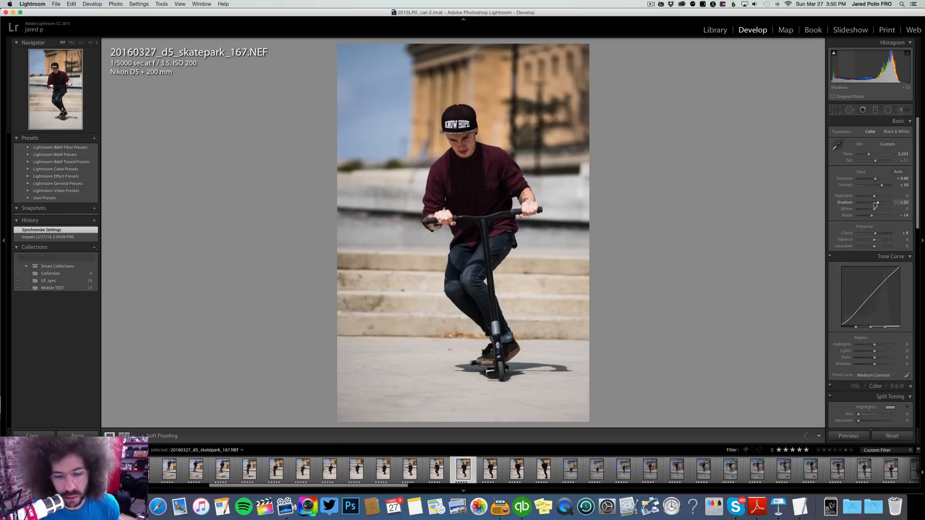
key(Right)
key(Right)
key(Right)
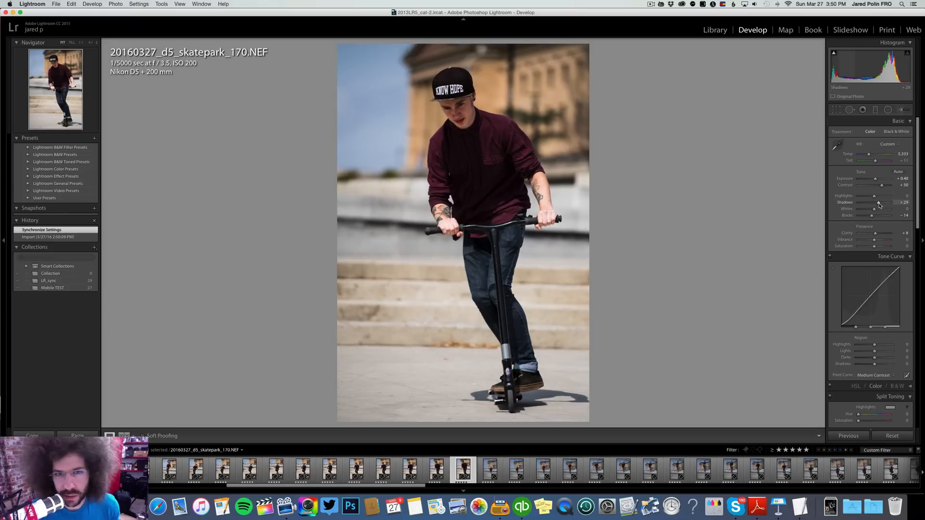
key(Right)
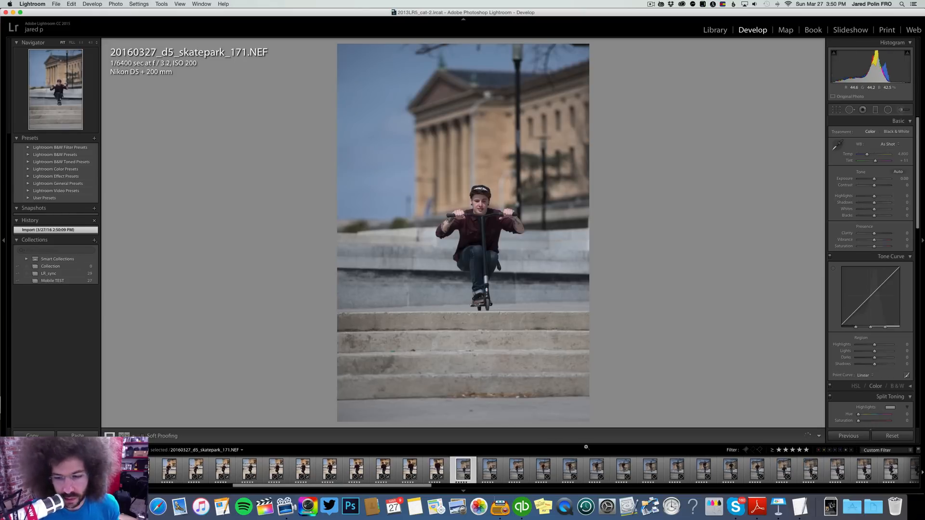
Step: Develop skatepark_171 with Exposure +0.45, Contrast +38, the Medium Contrast point curve, Clarity +9 and a white balance temperature of 5,333
scroll(621, 465, right, 5)
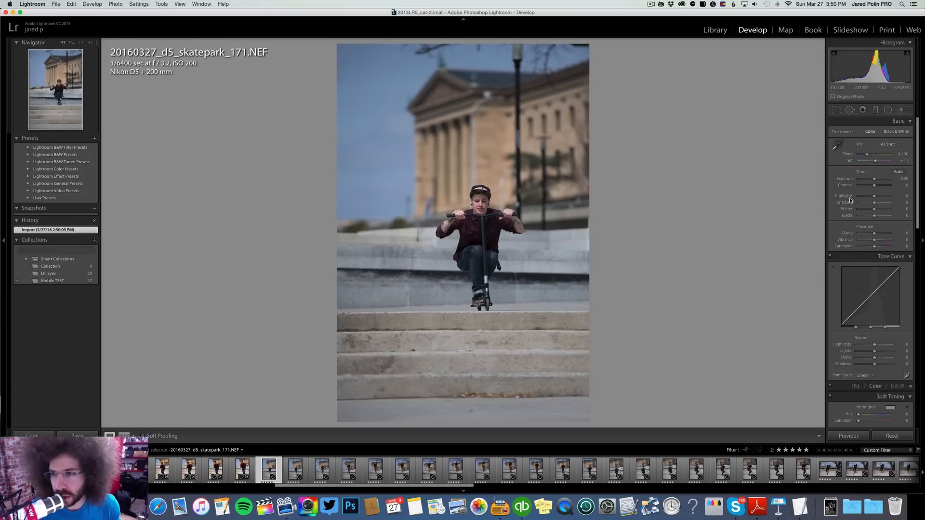
drag(871, 179, 879, 185)
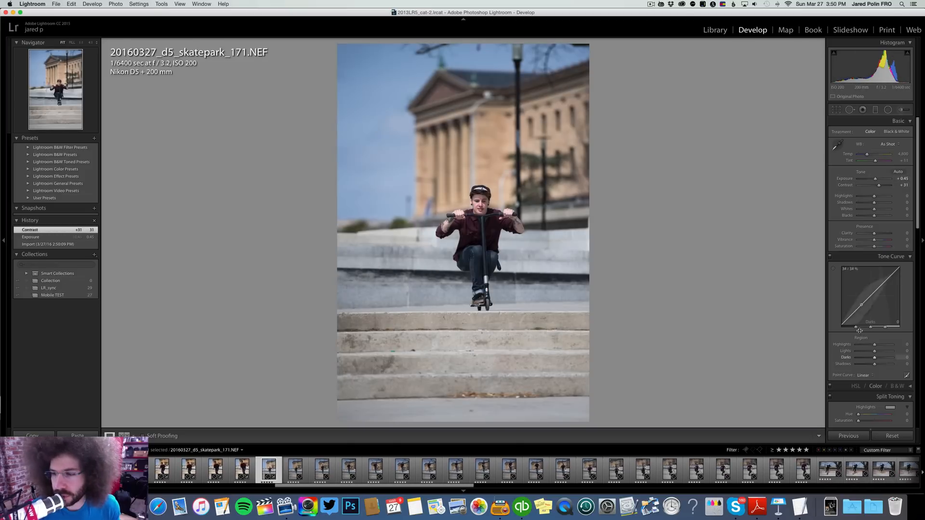
click(862, 376)
click(869, 382)
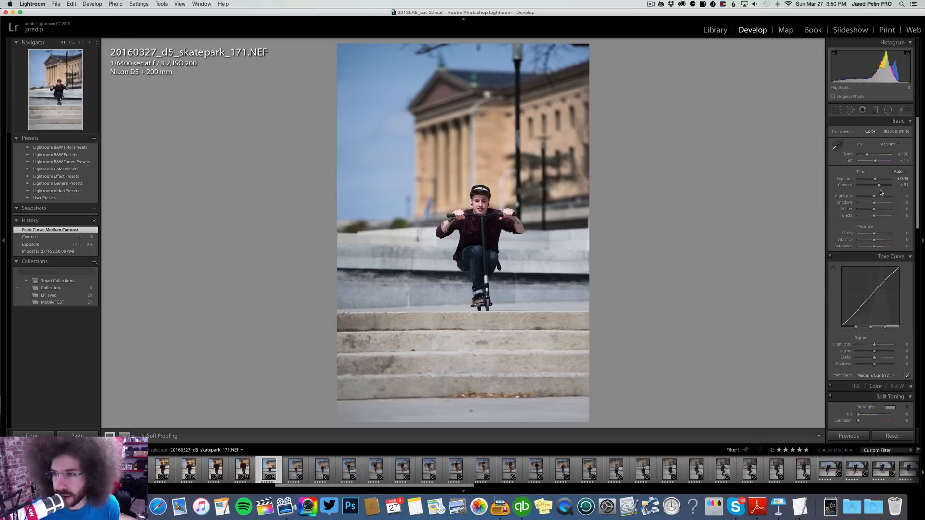
drag(880, 187, 881, 187)
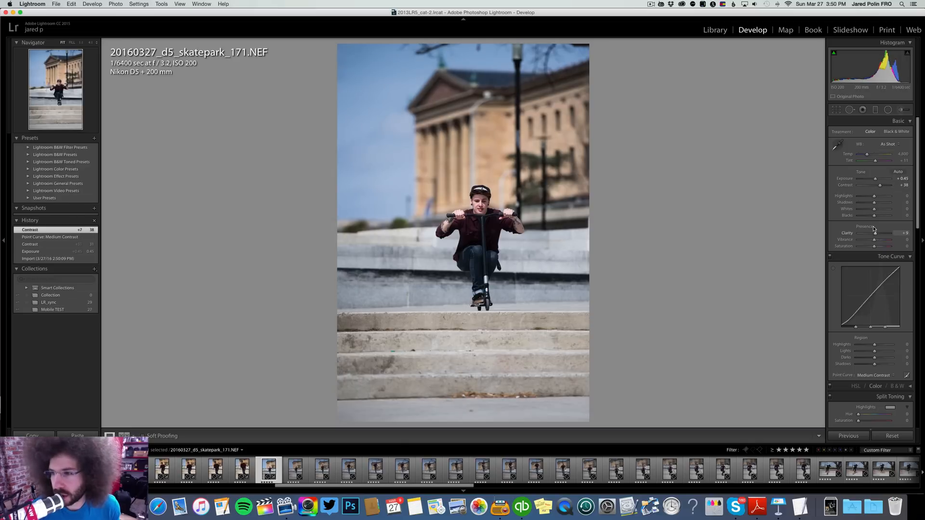
drag(874, 229, 875, 231)
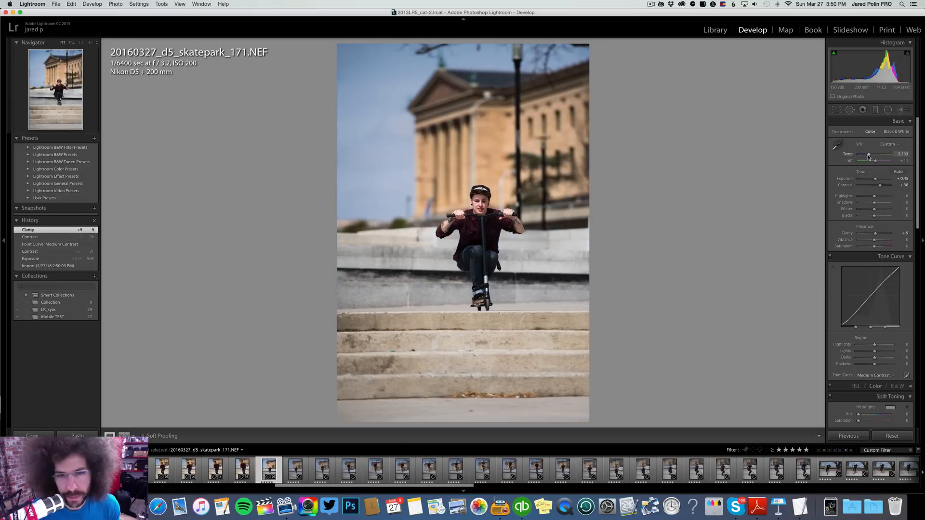
drag(869, 157, 869, 157)
Step: Compare skatepark_171 with the preceding frame and refine it to Clarity +10, Blacks -25, Contrast +45 and Exposure +0.25
key(Left)
key(Right)
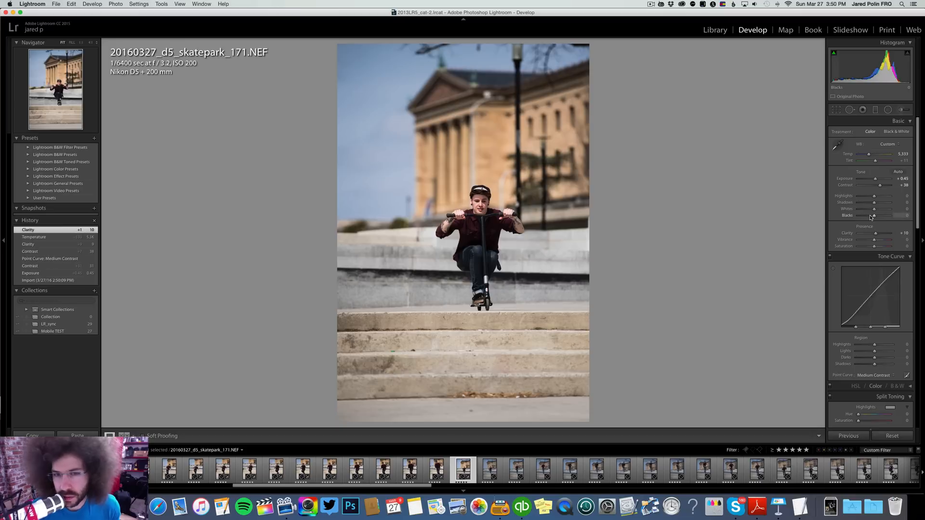
drag(871, 217, 875, 180)
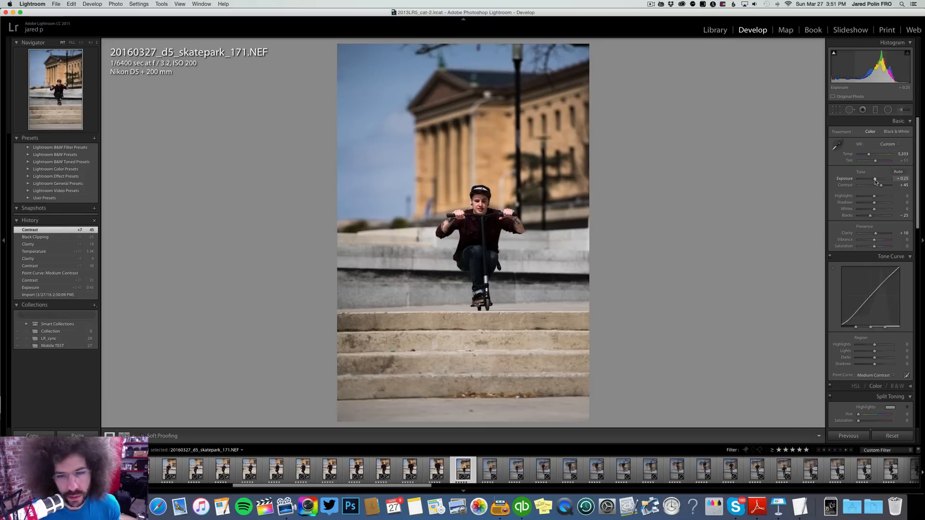
Step: Synchronize the develop settings of skatepark_171 to the scooter frames that follow it through skatepark_191
scroll(598, 470, down, 5)
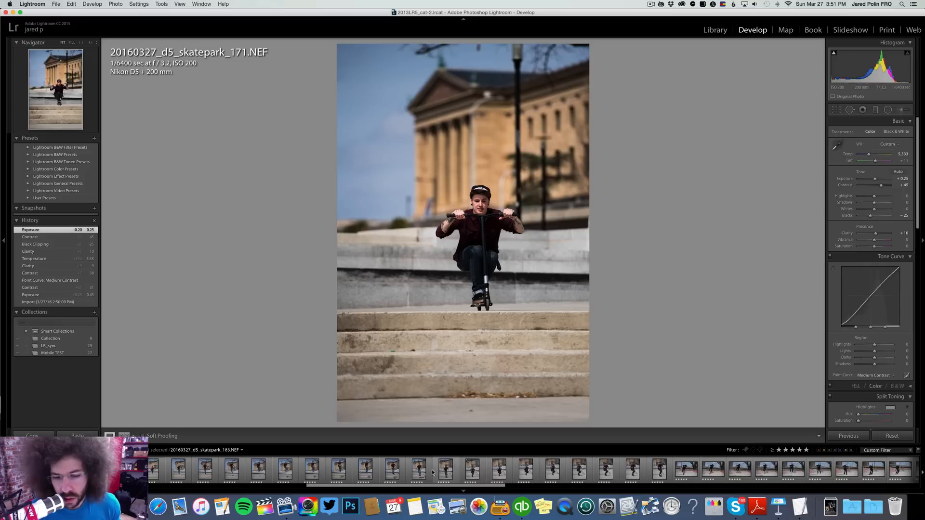
shift+click(660, 469)
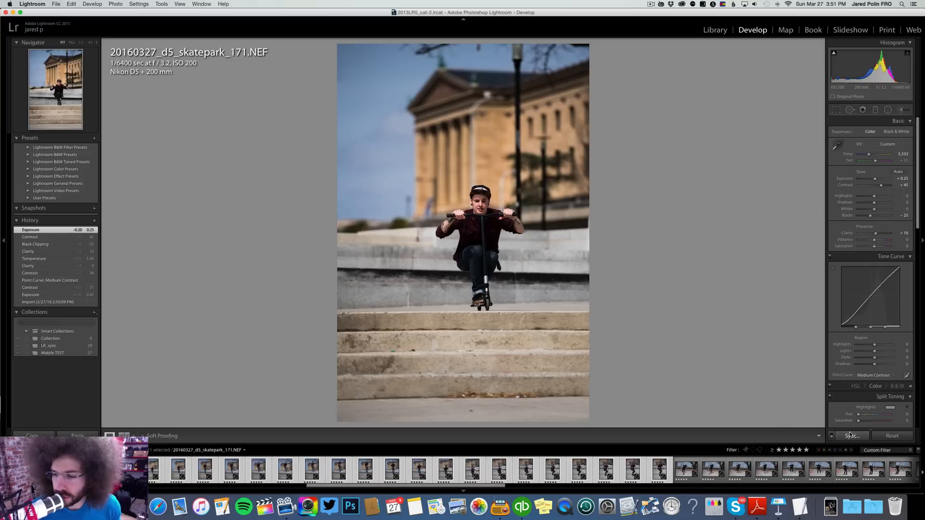
click(851, 435)
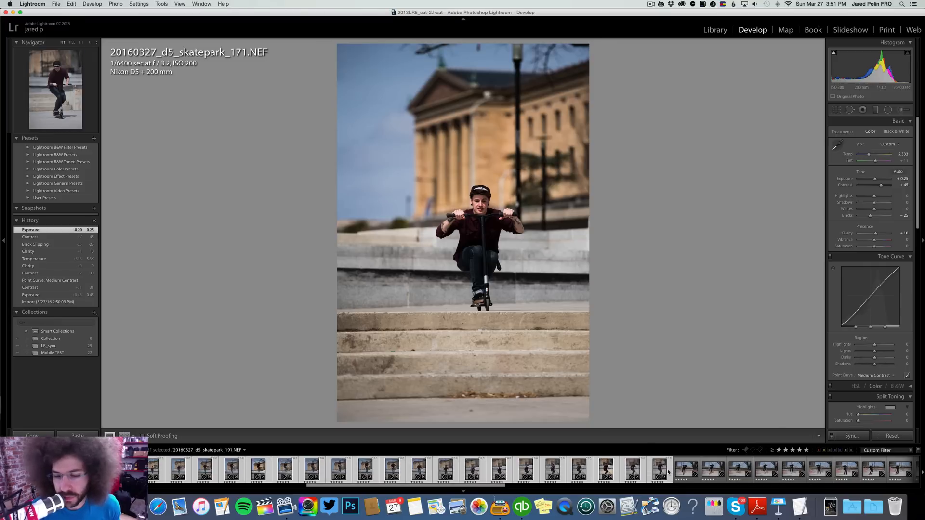
Step: Set Shadows to +53 and Exposure to +0.65 on skatepark_191, and compare it with skatepark_190
click(665, 470)
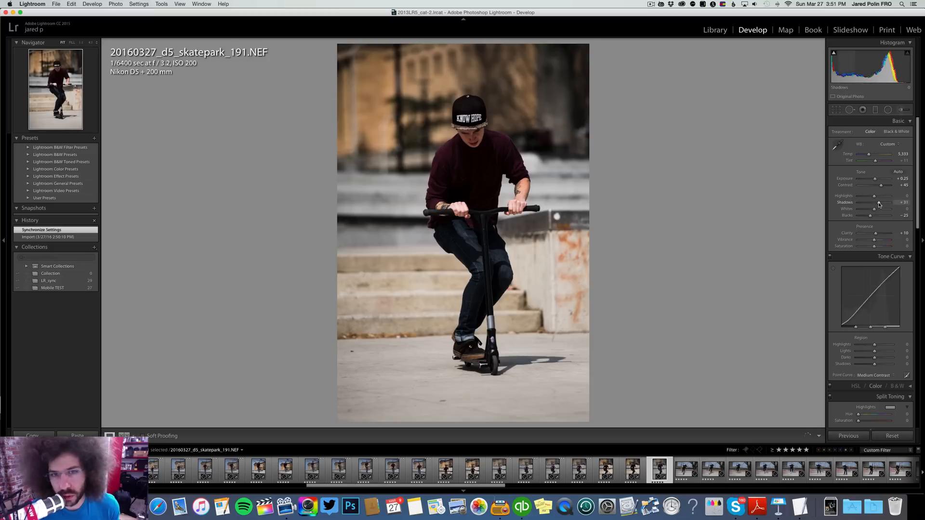
drag(879, 204, 877, 179)
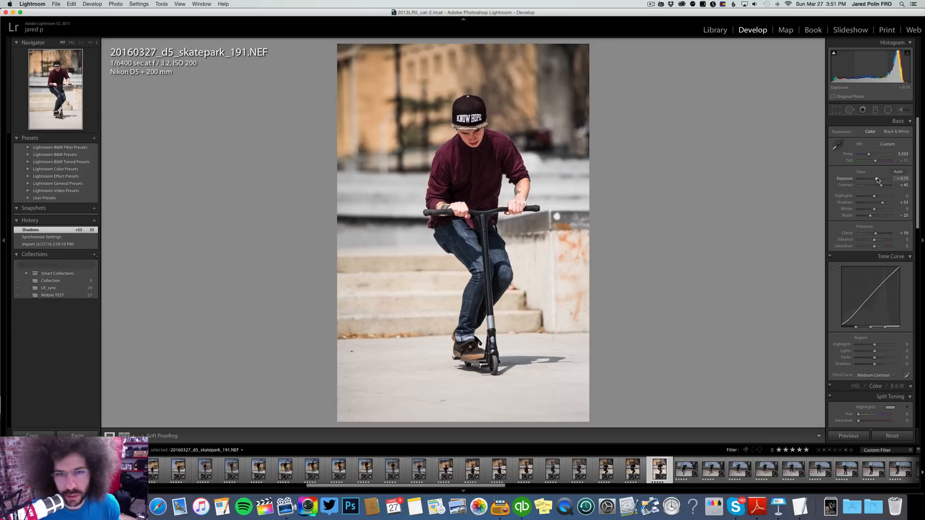
key(Left)
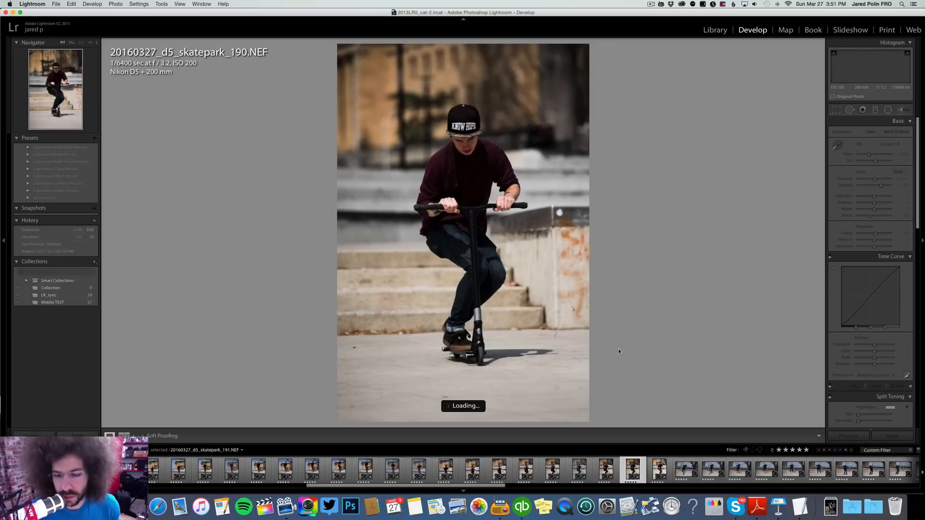
key(Right)
Step: Synchronize the develop settings of skatepark_191 back to the preceding frames from skatepark_183, and check skatepark_190 and skatepark_189
shift+click(442, 473)
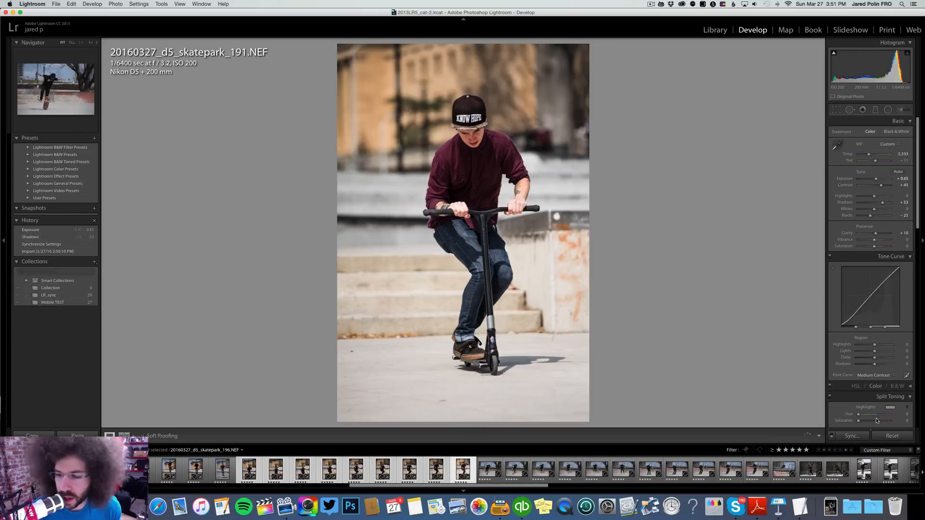
click(849, 436)
key(Return)
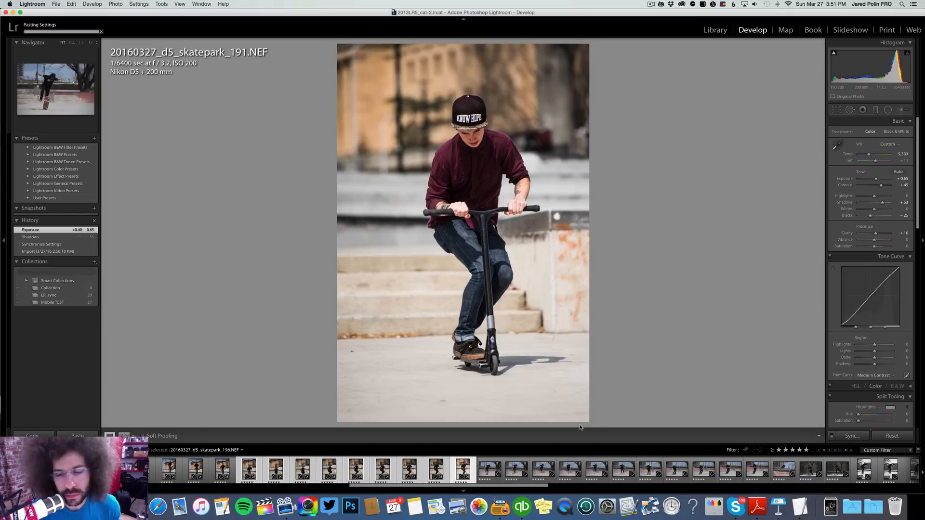
click(849, 436)
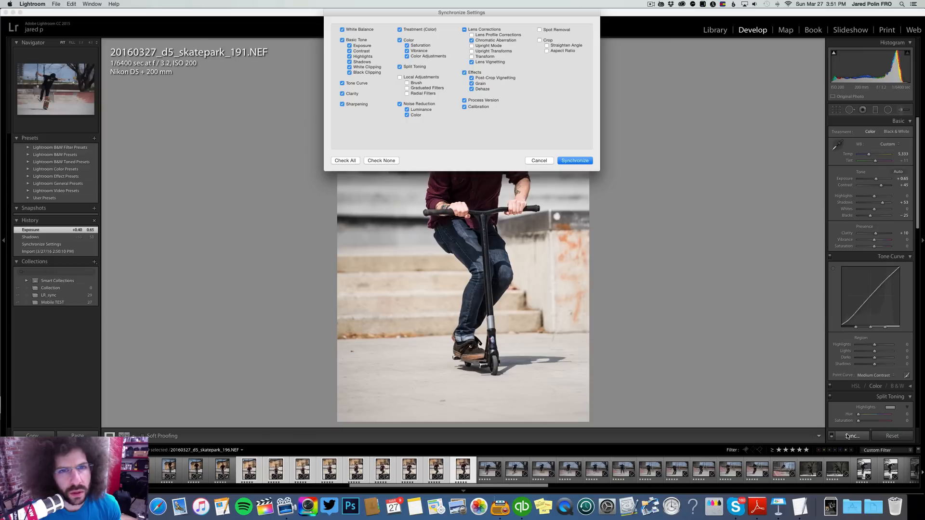
key(Return)
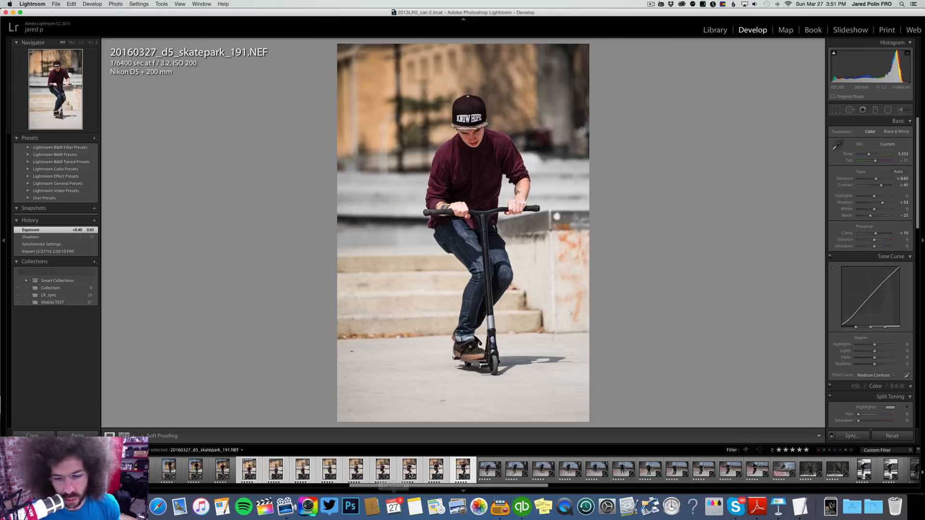
click(436, 468)
click(408, 469)
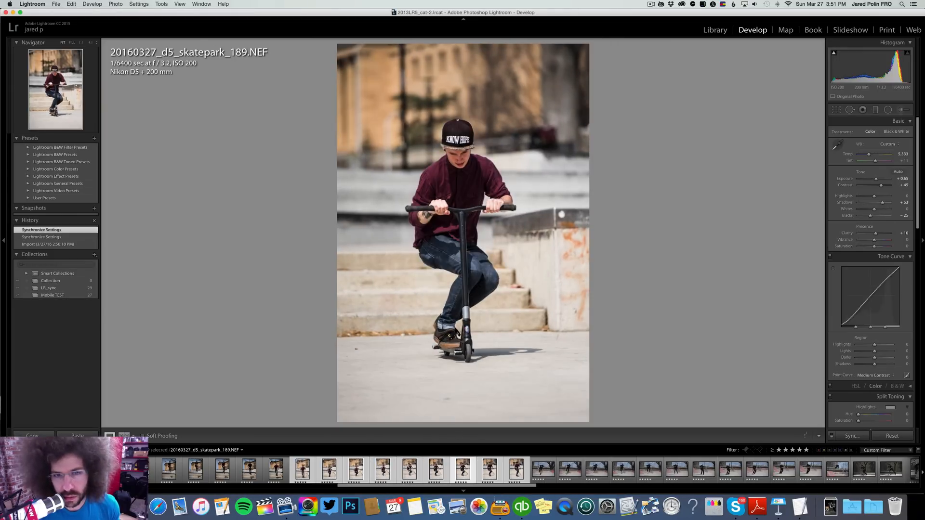
Step: Set Shadows to +48 and raise Exposure on skatepark_182, comparing it with the neighbouring skatepark_183
click(408, 468)
key(Left)
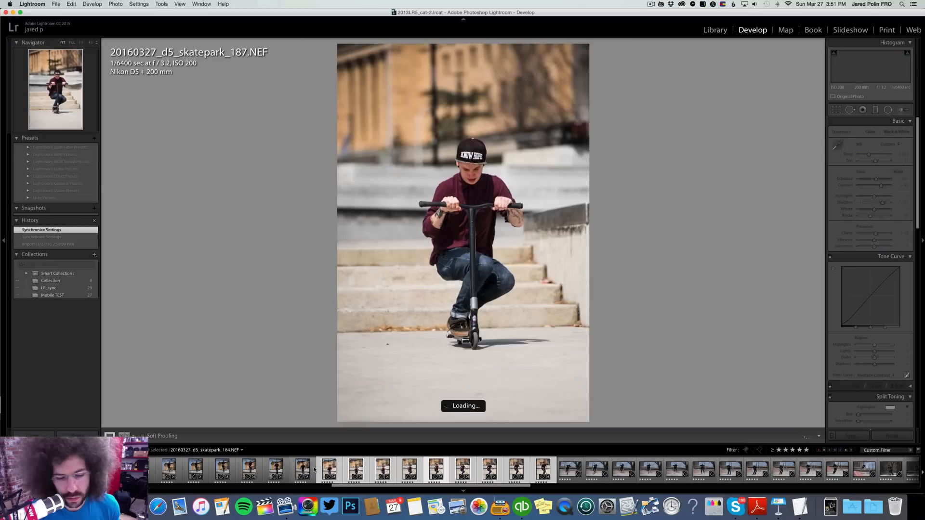
click(344, 471)
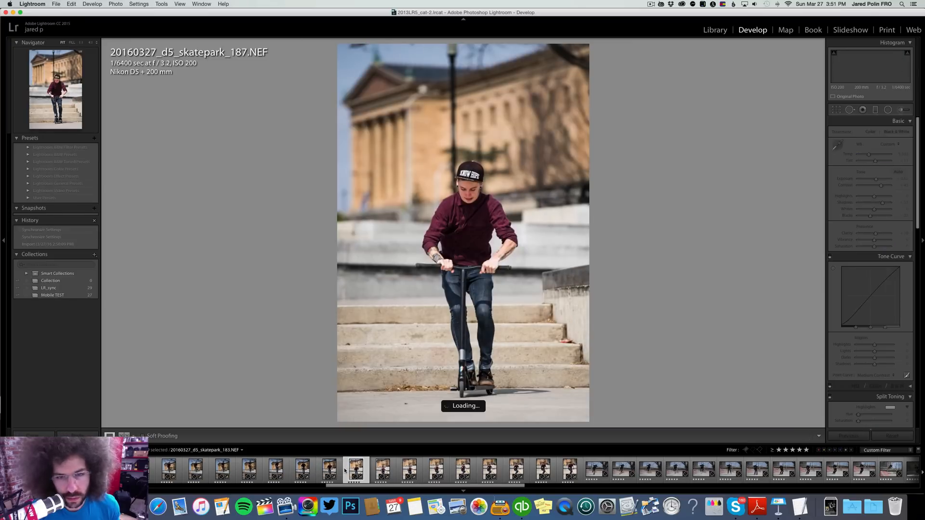
key(Left)
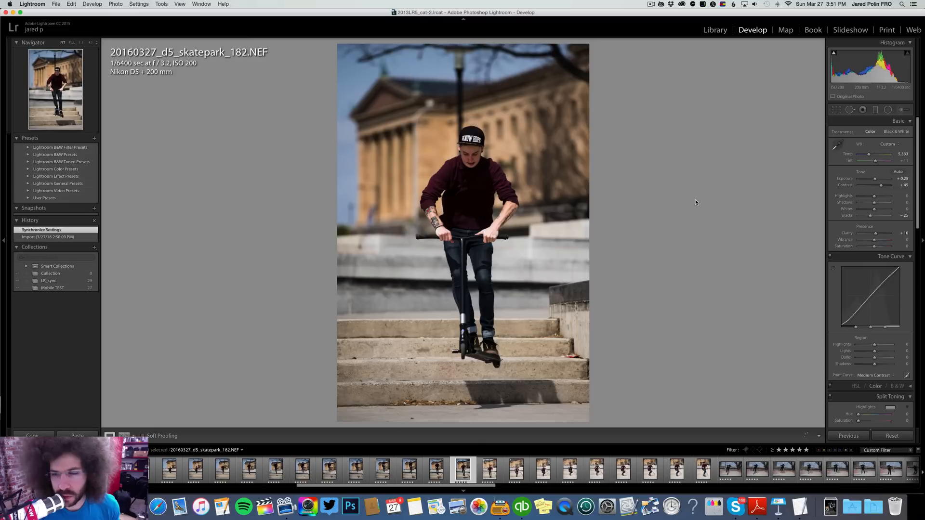
click(879, 203)
key(Right)
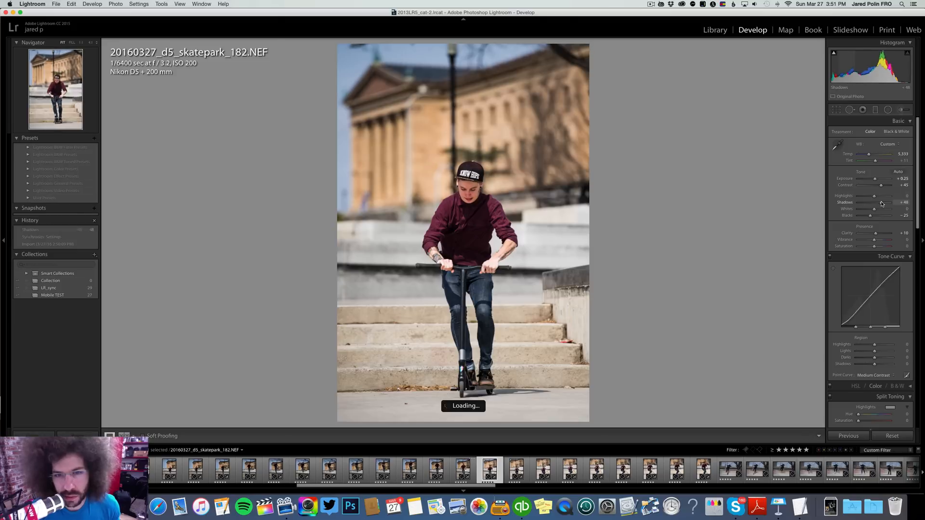
key(Left)
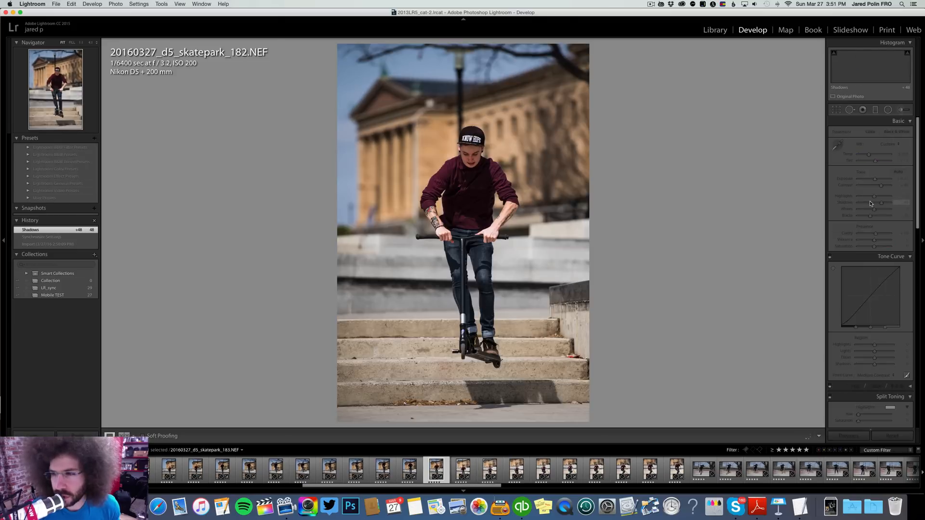
drag(874, 180, 876, 180)
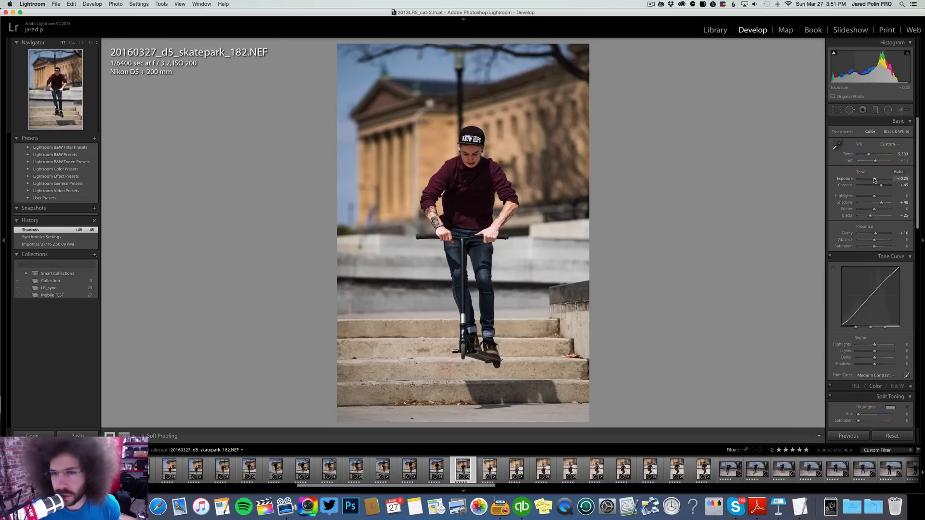
Step: Raise the Exposure of skatepark_181 to about +0.75
key(Left)
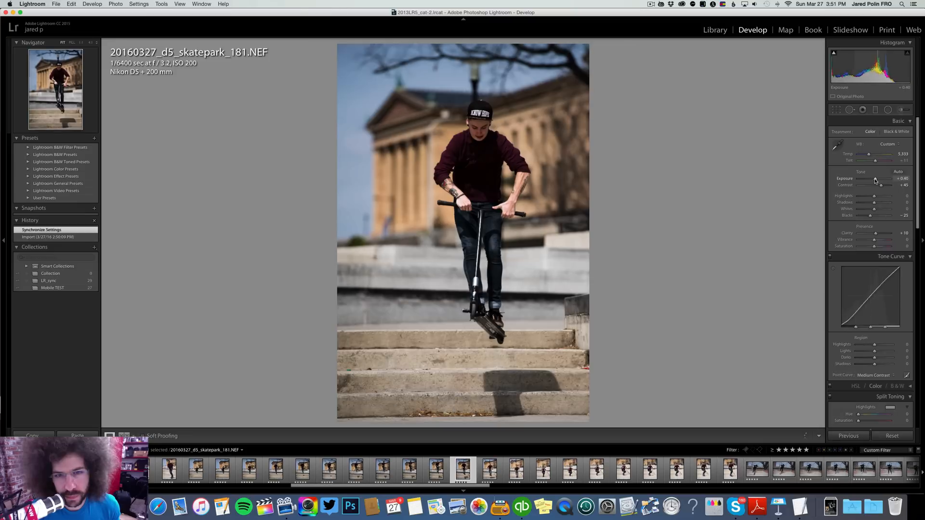
drag(874, 180, 876, 180)
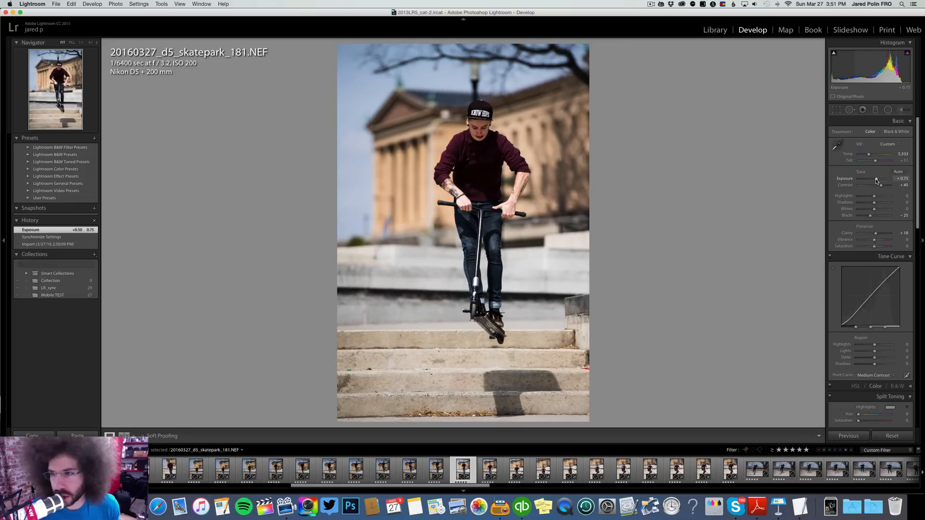
drag(876, 180, 877, 181)
Step: Work back through the preceding scooter jump frames to skatepark_177, adjusting the Exposure of skatepark_178
key(Left)
key(Left)
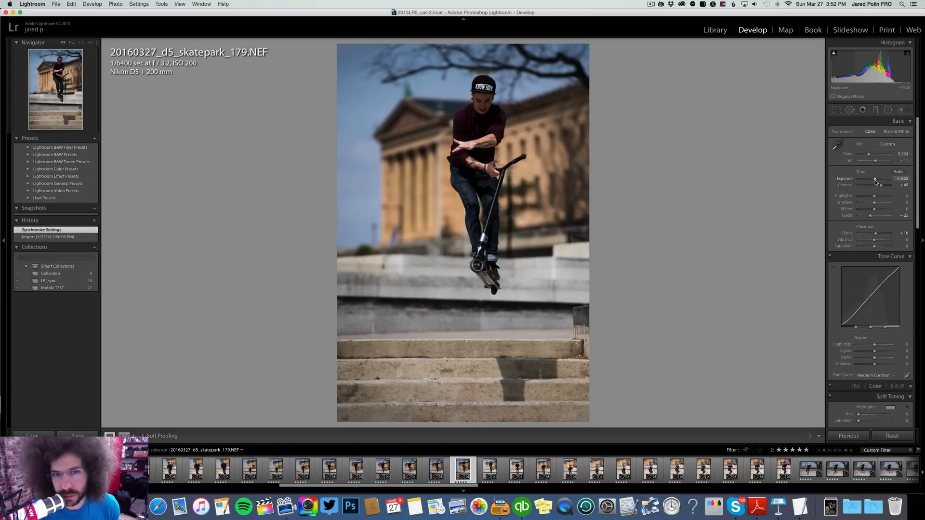
key(Left)
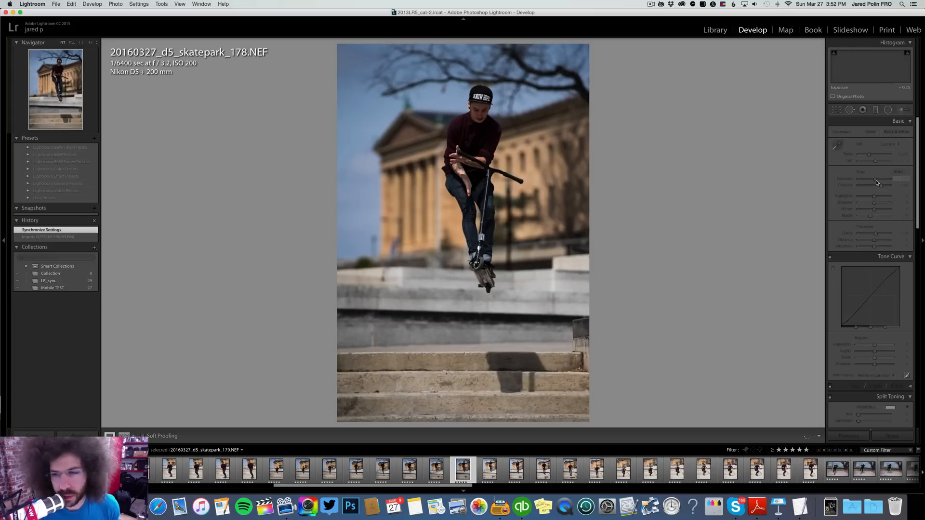
drag(876, 181, 875, 181)
key(Left)
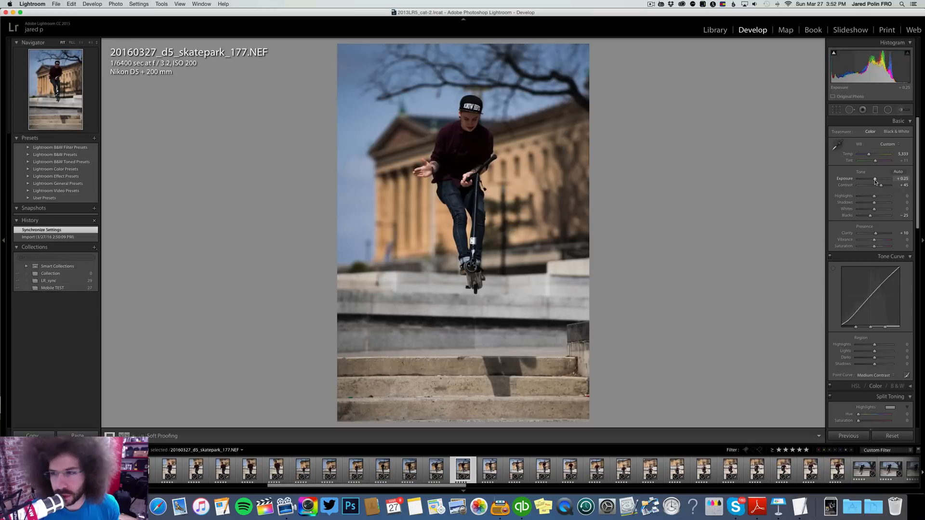
Step: Raise Exposure to about +0.65 on skatepark_176 and about +0.50 on skatepark_175 and skatepark_174, continuing back to skatepark_172
key(Left)
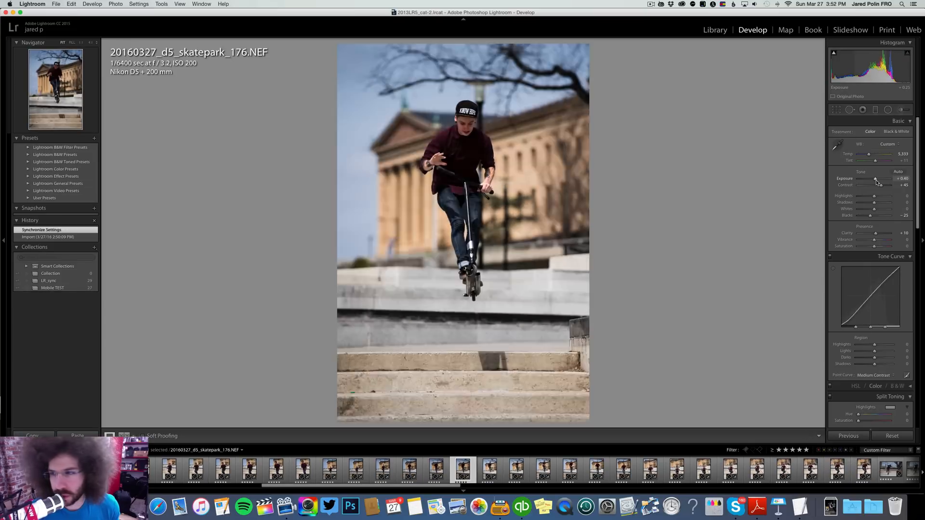
click(877, 179)
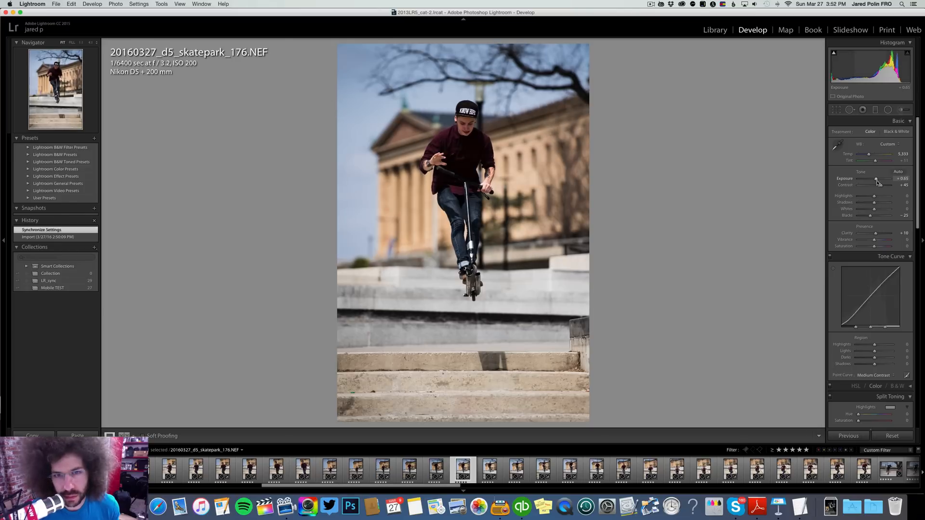
key(Left)
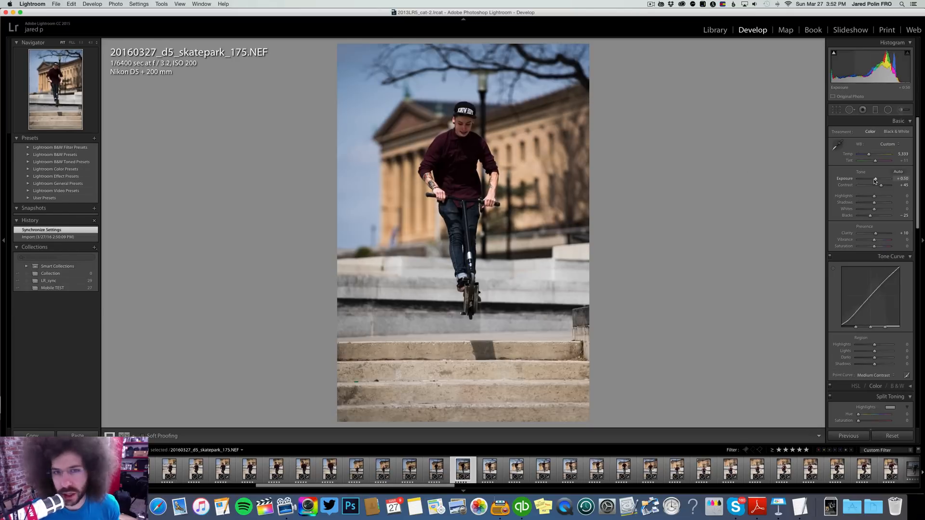
key(Left)
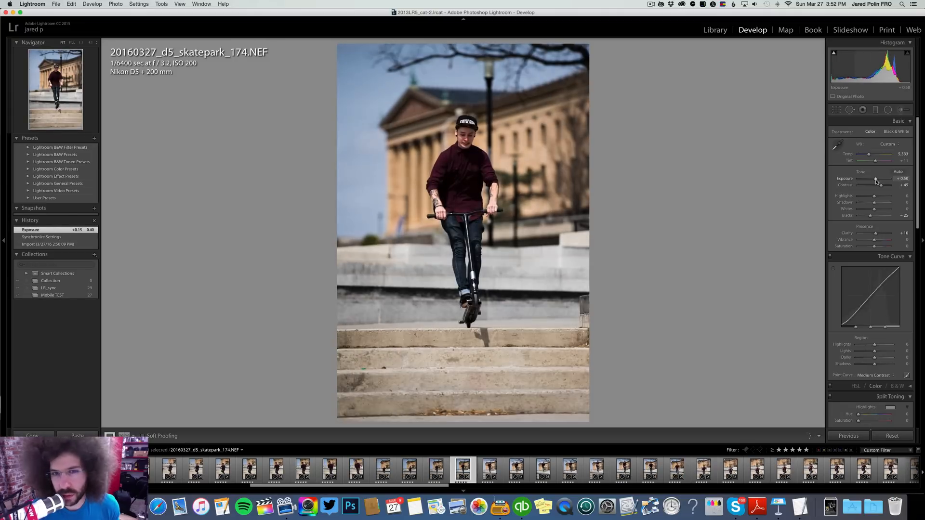
key(Left)
key(Left)
key(Left)
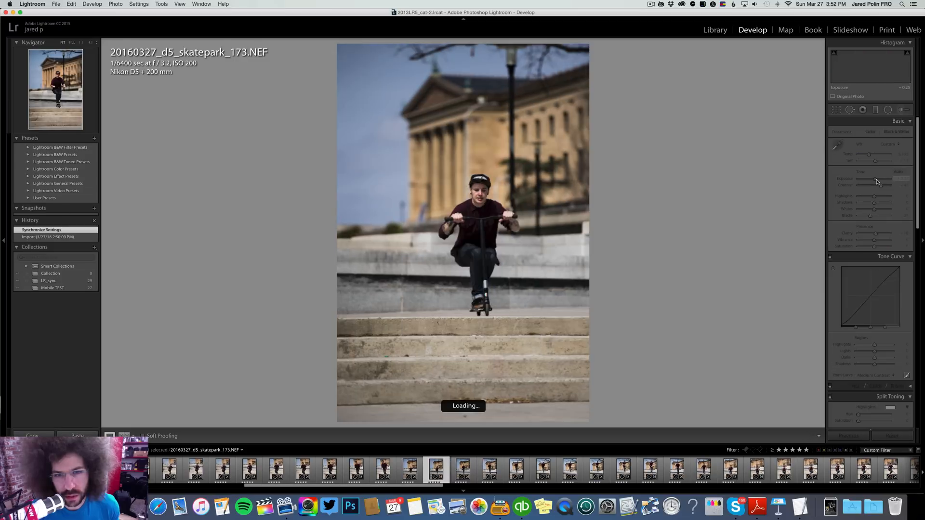
key(Left)
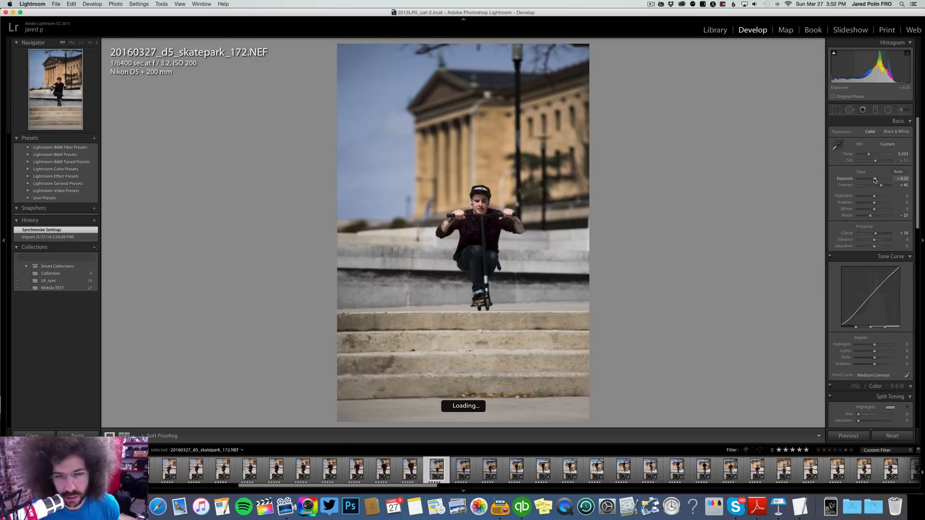
Step: Review the edited scooter sequence full screen in the Library, frame by frame, through to the skateboarder photo skatepark_196
click(721, 30)
key(f)
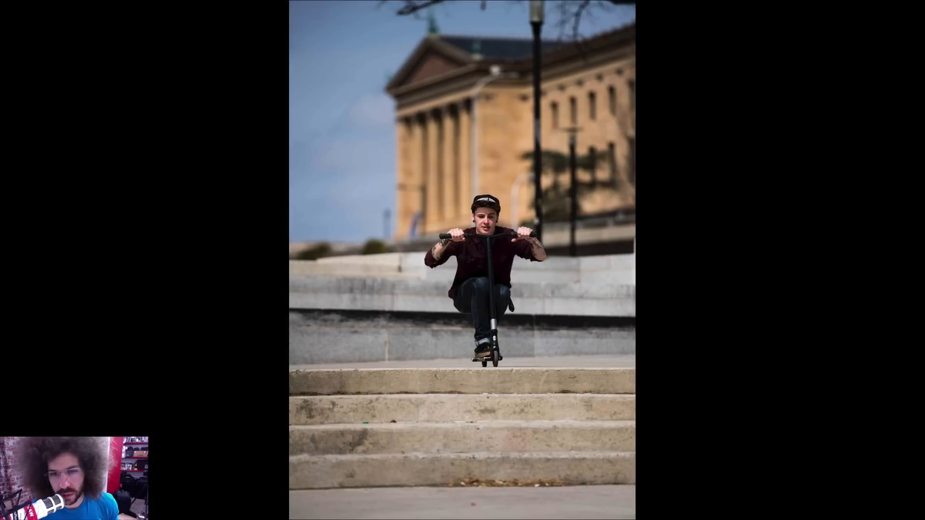
key(Left)
key(Left)
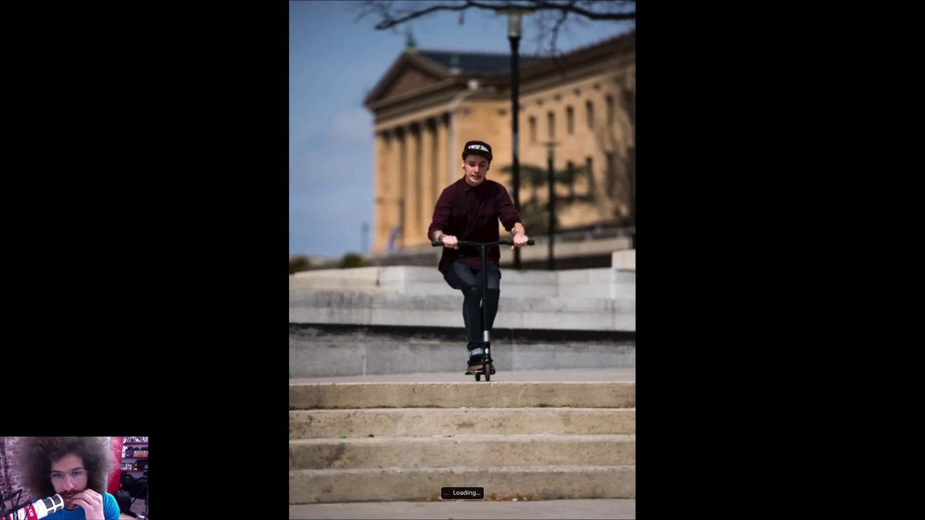
key(Left)
key(Left)
key(Left)
key(Left)
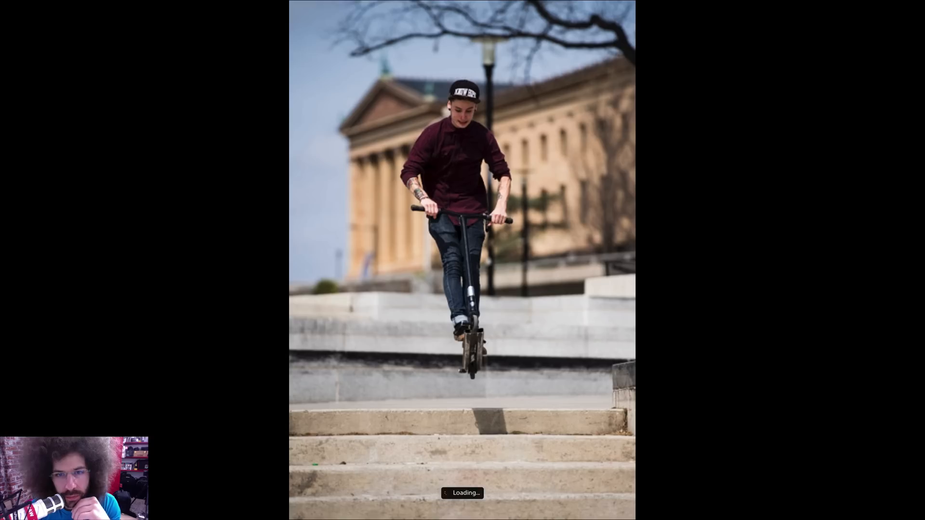
key(Left)
key(Left)
key(Left)
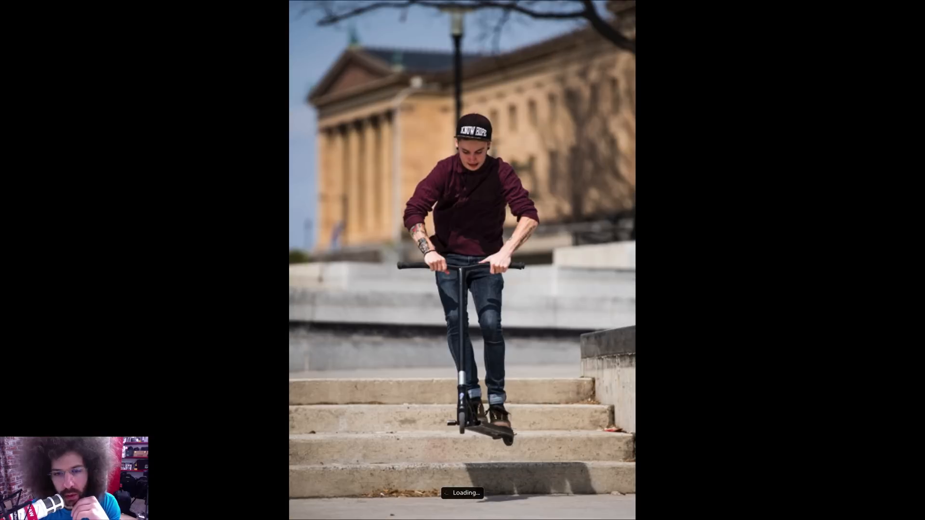
key(Left)
key(Left)
key(Left)
key(Left)
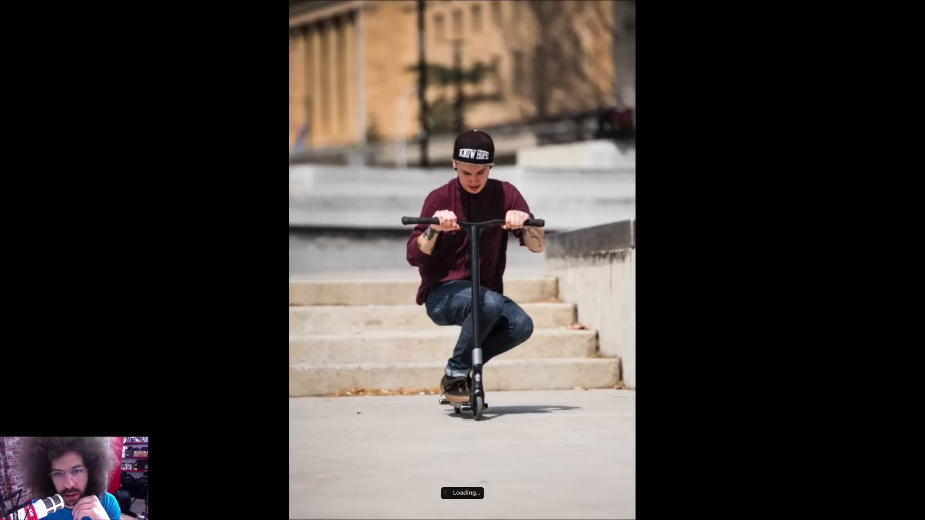
key(Left)
key(Left)
key(Left)
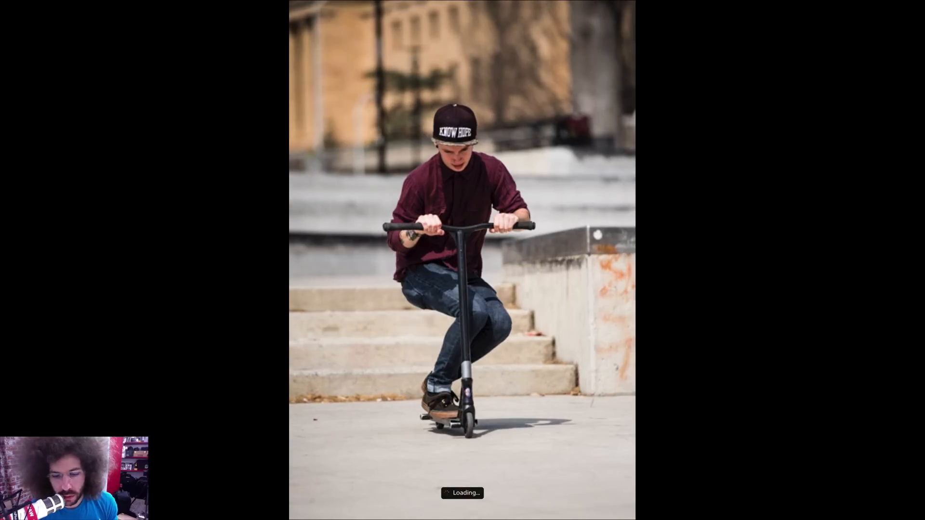
key(Left)
key(Left)
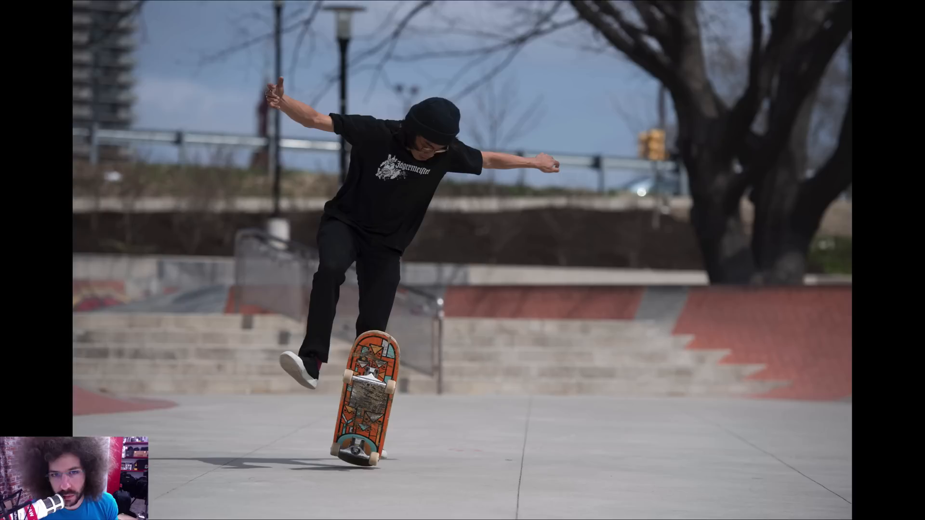
key(Escape)
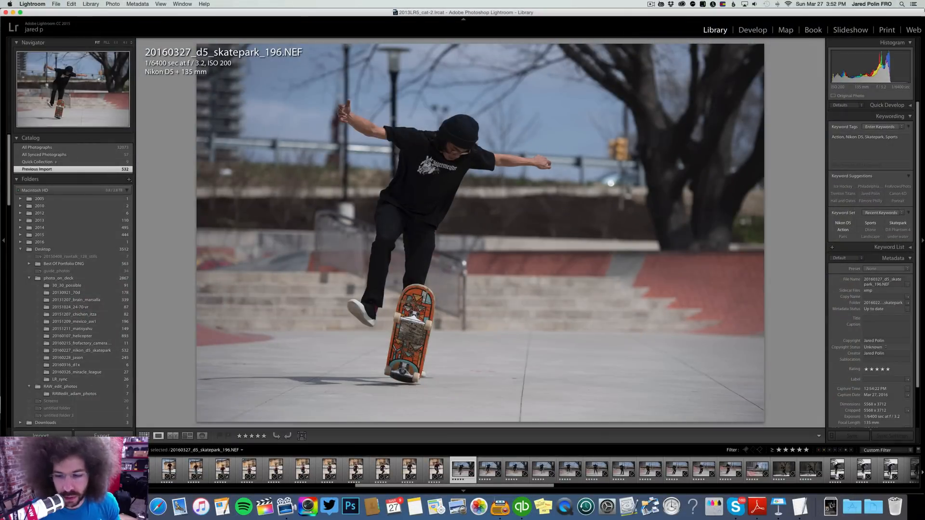
Step: Develop skatepark_196 with Contrast +29, a Medium Contrast point curve and Exposure +0.65
click(754, 32)
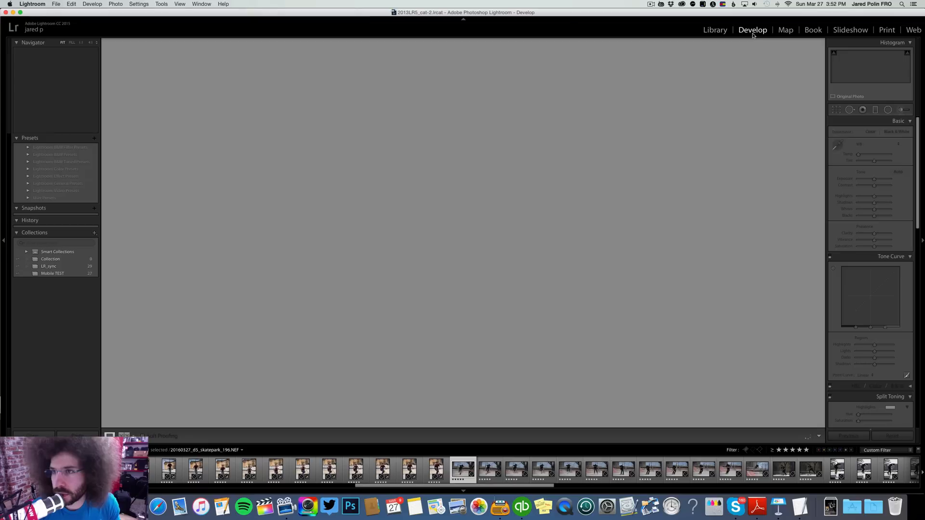
drag(875, 180, 876, 179)
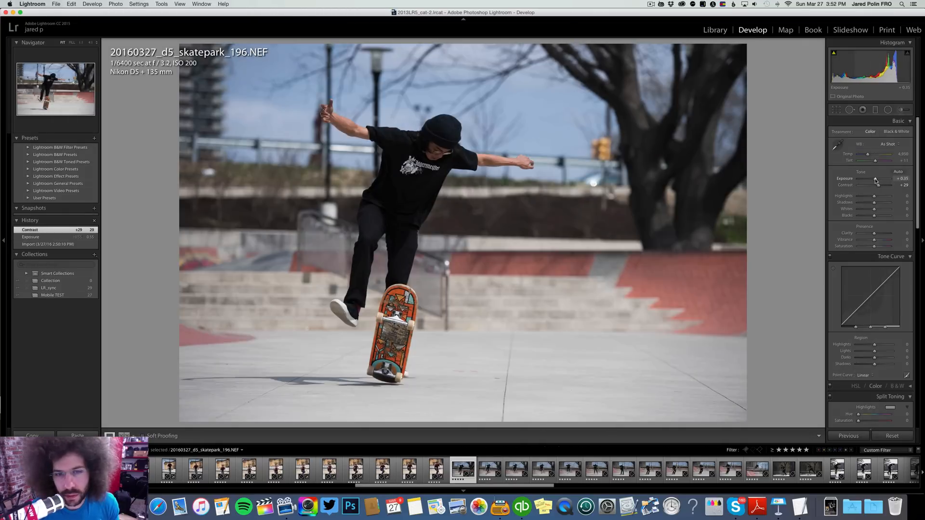
click(859, 376)
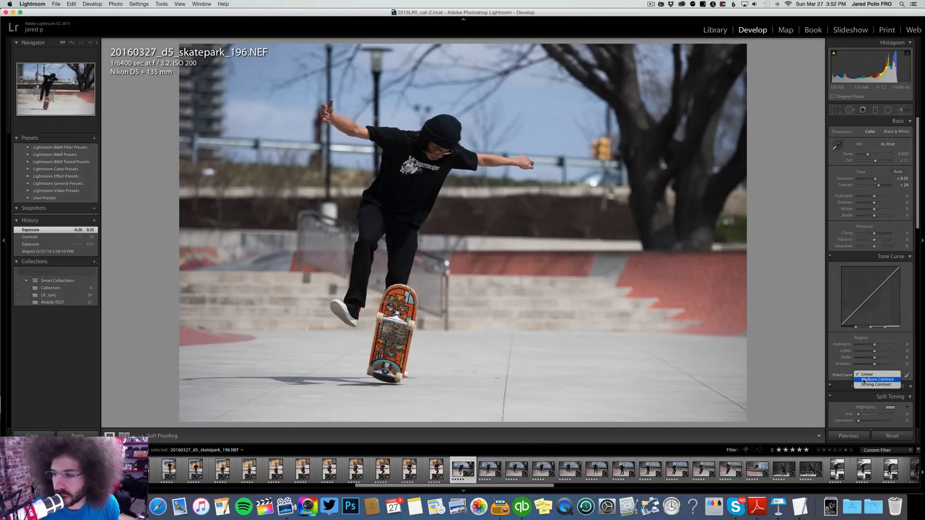
click(867, 381)
drag(875, 180, 876, 180)
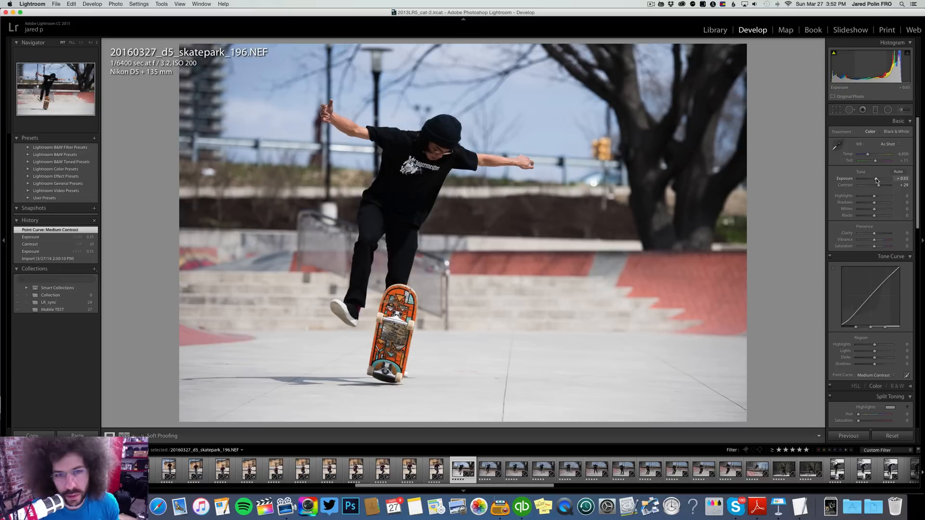
Step: Refine skatepark_196 with Shadows +40, Contrast +42, Clarity +11, Blacks -11, Highlights -23 and a white balance temperature of 5,103
click(881, 203)
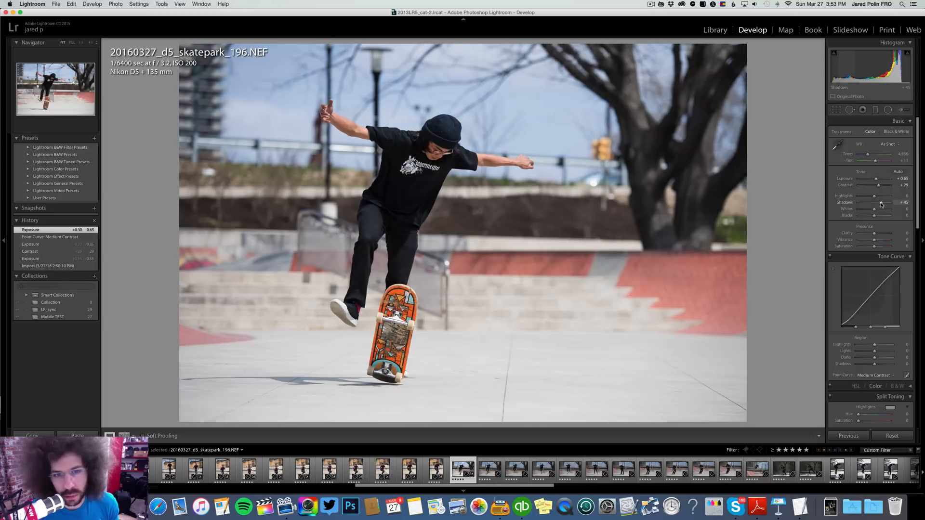
click(880, 185)
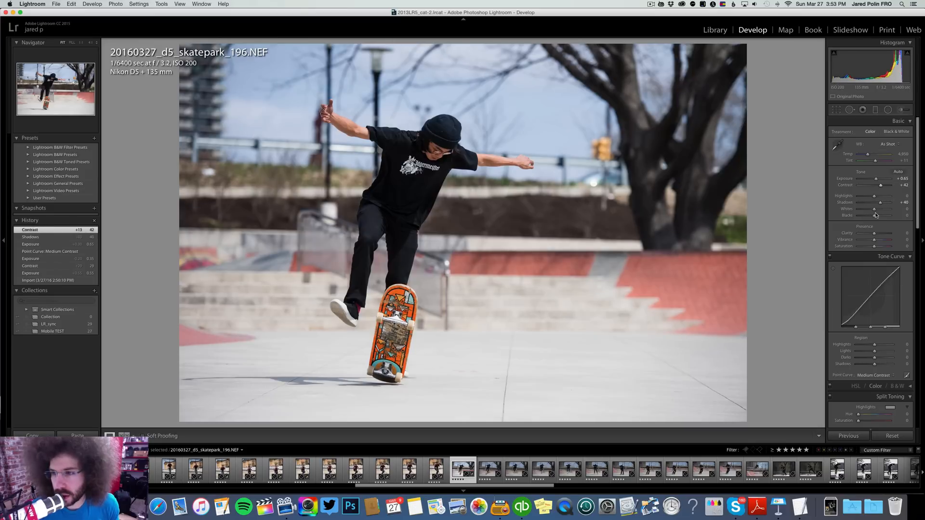
drag(875, 235, 874, 217)
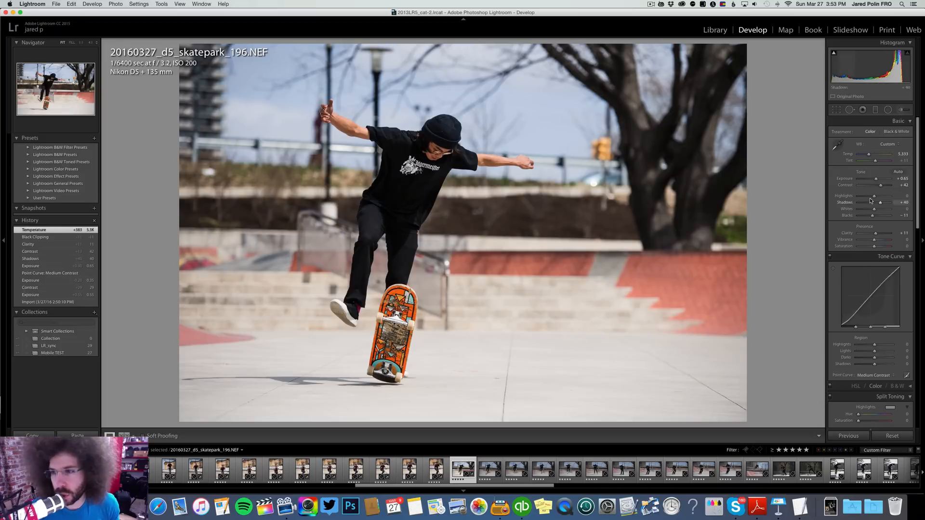
drag(871, 197, 871, 196)
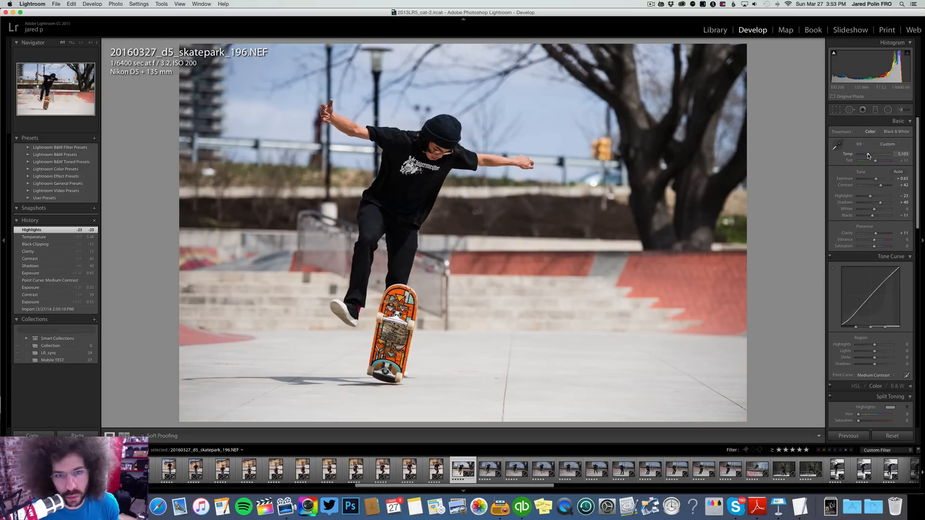
drag(869, 155, 869, 156)
Step: Select the skateboarder sequence from skatepark_196 through skatepark_206 and synchronize the skatepark_196 Develop settings across it
scroll(625, 463, right, 3)
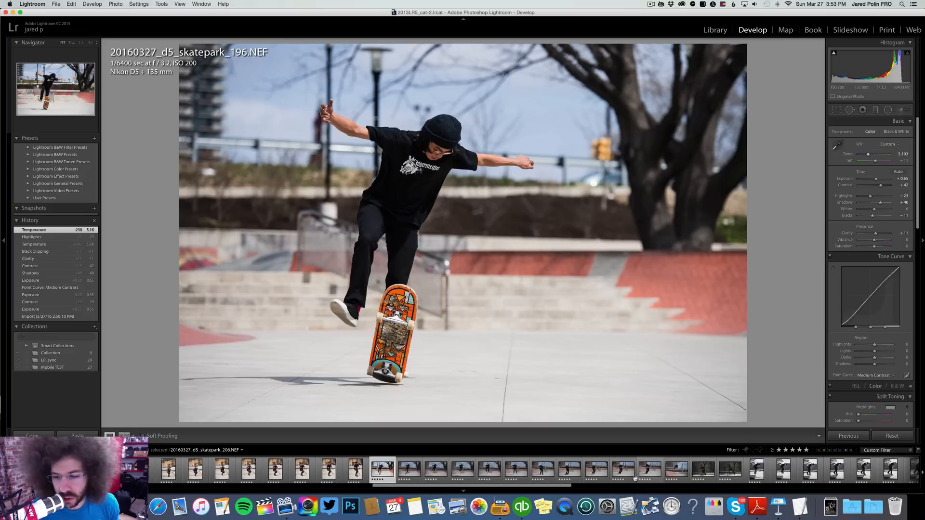
shift+click(636, 465)
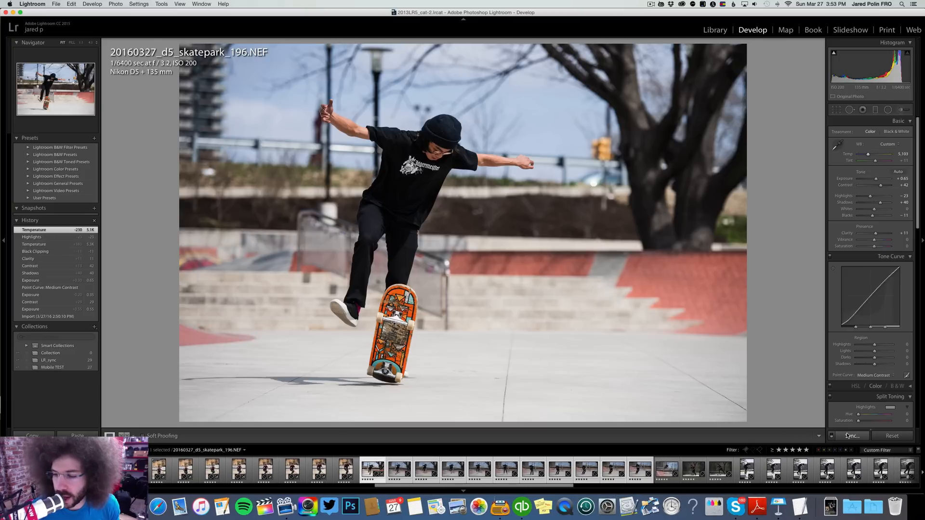
key(super+shift+s)
key(Return)
Step: Review the synced skateboarder frames from skatepark_197 through skatepark_206, examining the board in skatepark_197 at close zoom
click(391, 457)
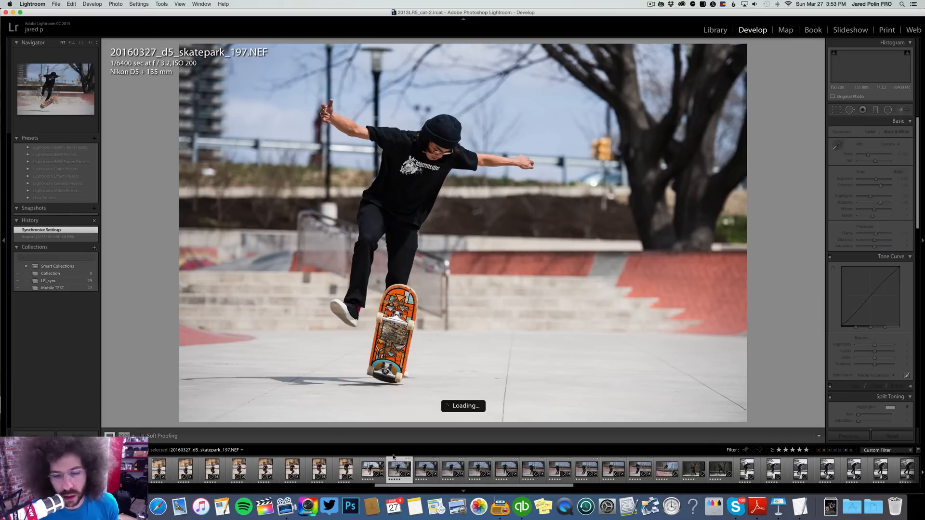
click(374, 334)
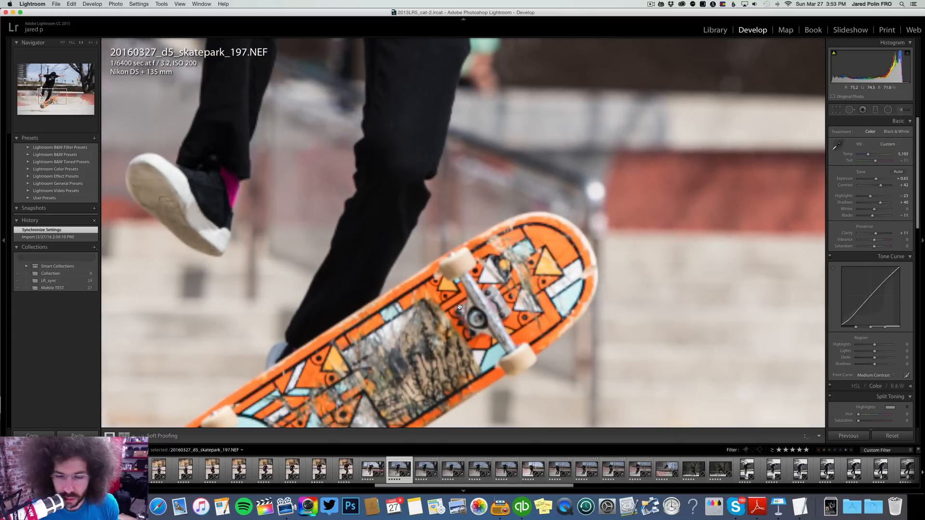
click(461, 307)
key(Right)
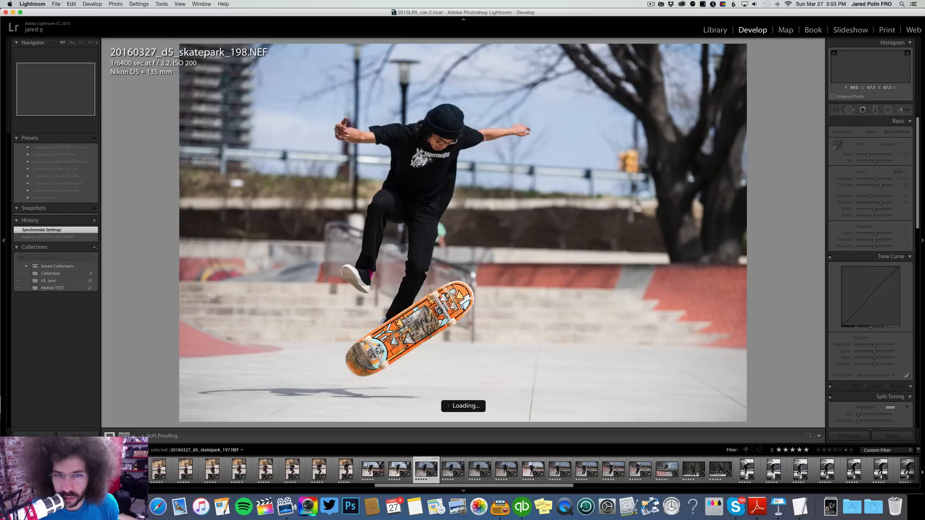
key(Right)
key(Right)
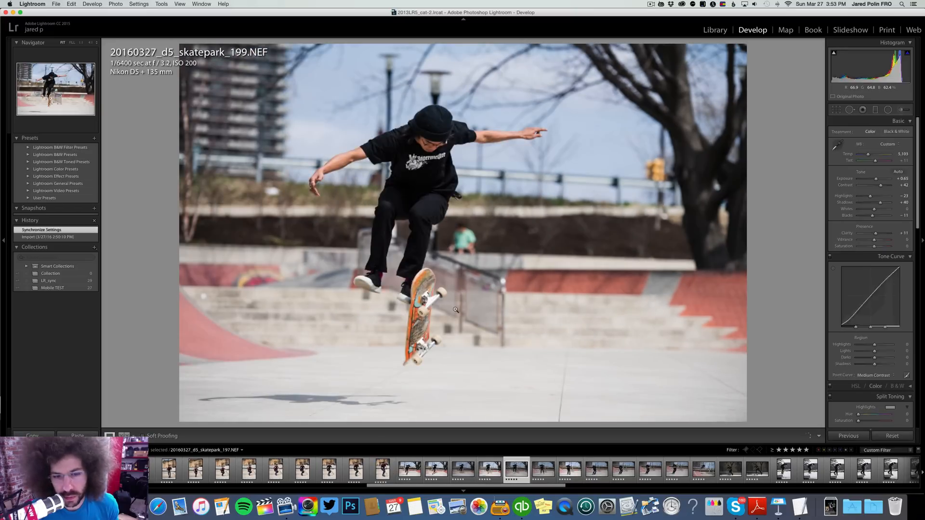
key(Right)
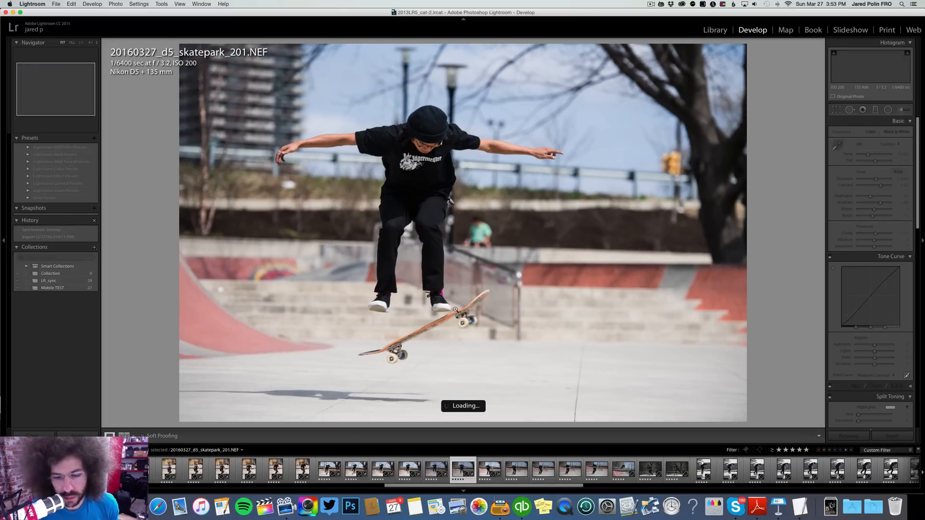
key(Right)
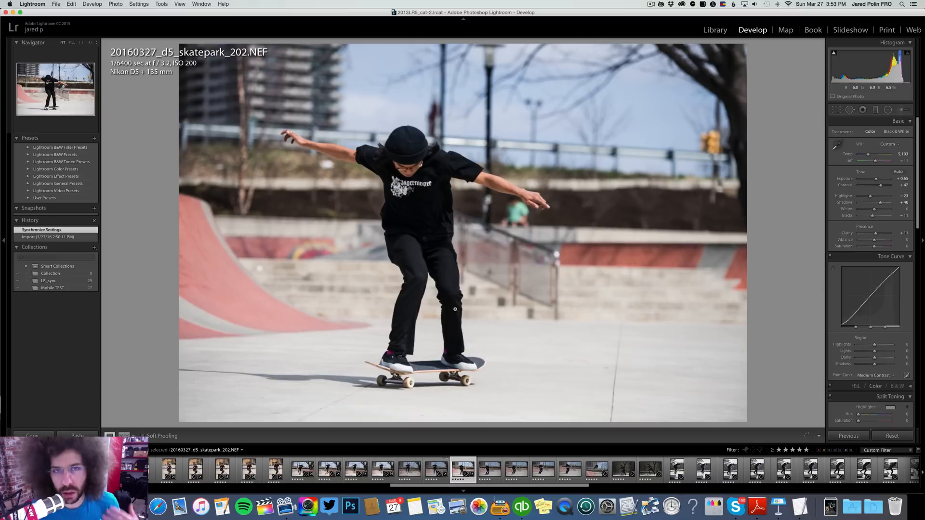
key(Right)
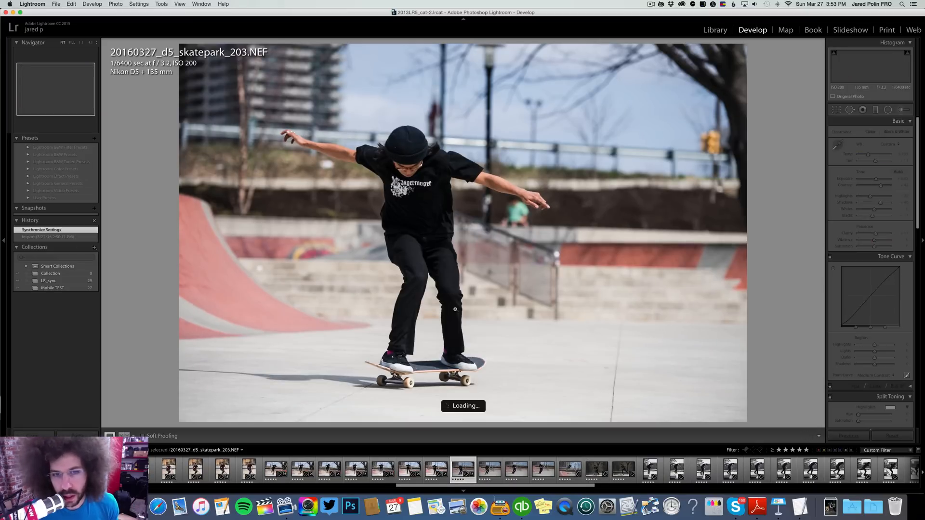
key(Right)
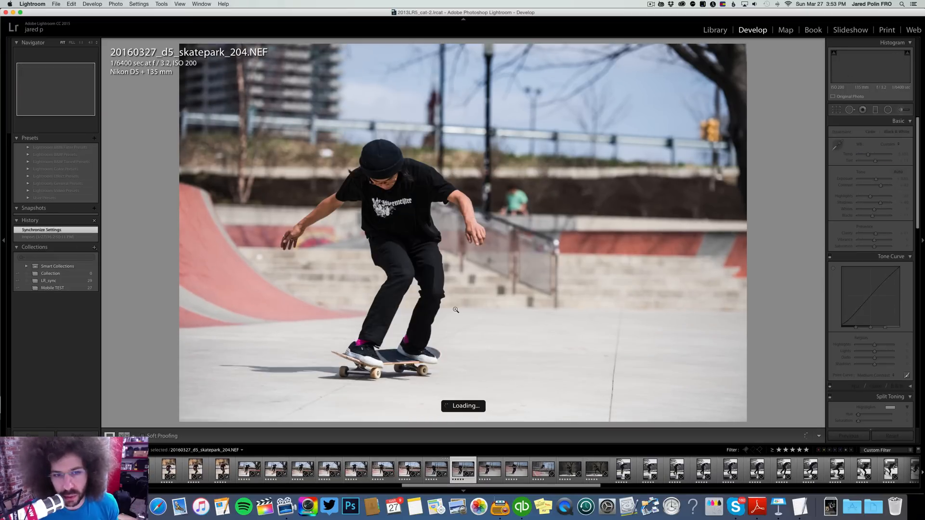
key(Right)
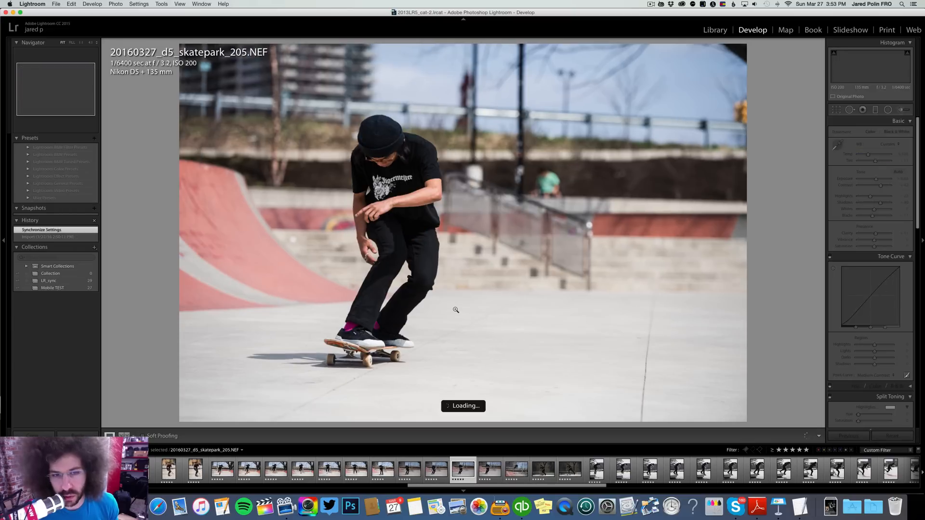
key(Right)
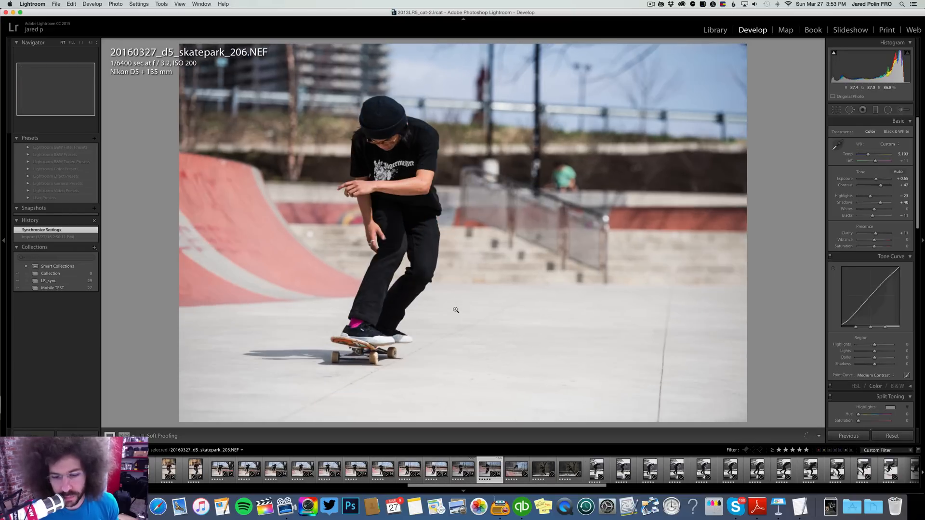
Step: Develop the BMX photo skatepark_222 in color with Contrast +41, a Medium Contrast point curve, Shadows +29 and Clarity +10
key(Right)
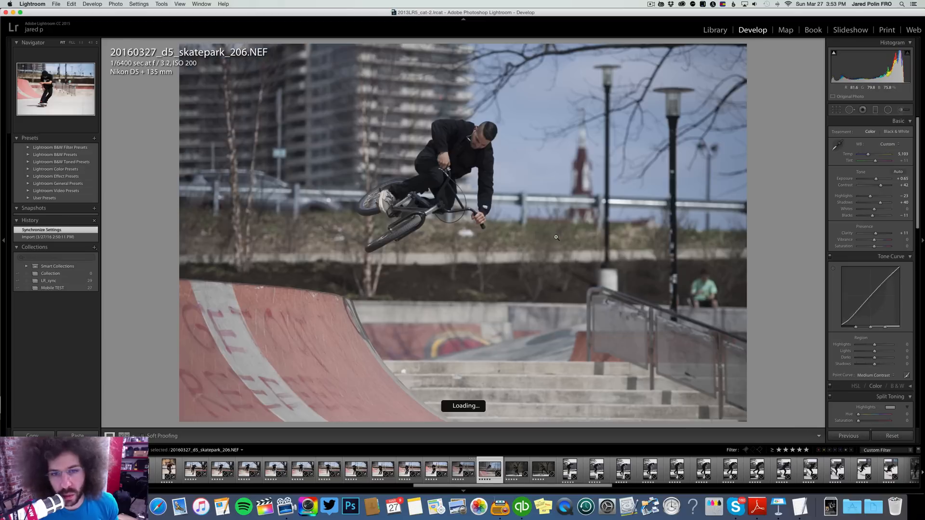
click(885, 132)
click(872, 132)
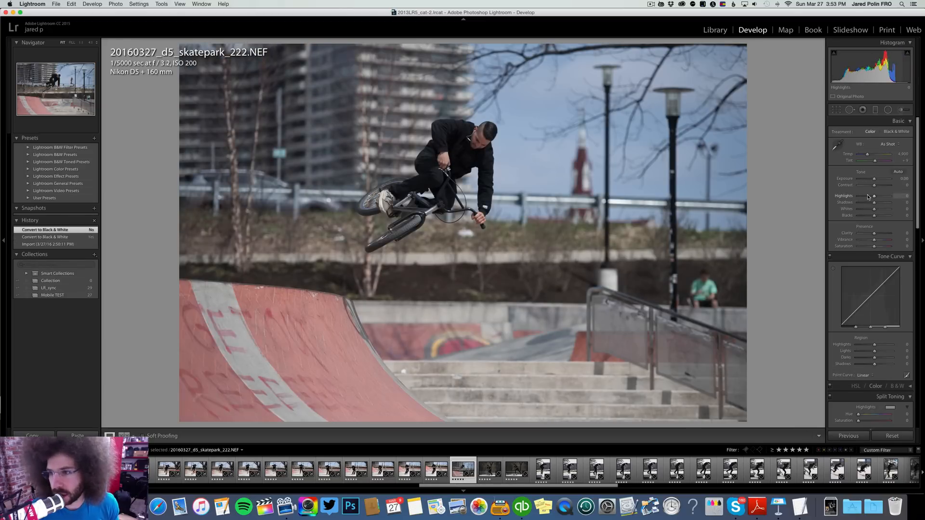
mouse_move(875, 179)
mouse_down()
mouse_move(881, 186)
mouse_move(874, 182)
mouse_up()
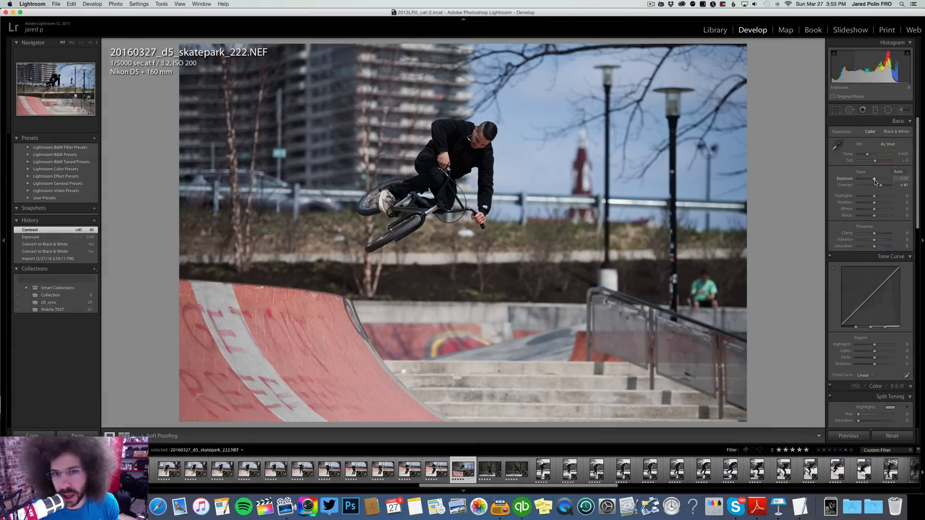
click(860, 374)
click(875, 382)
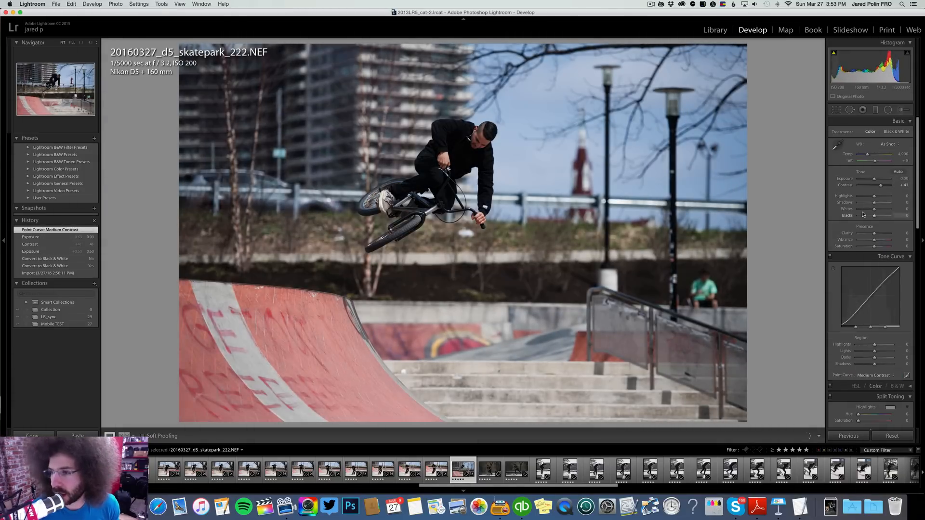
click(879, 202)
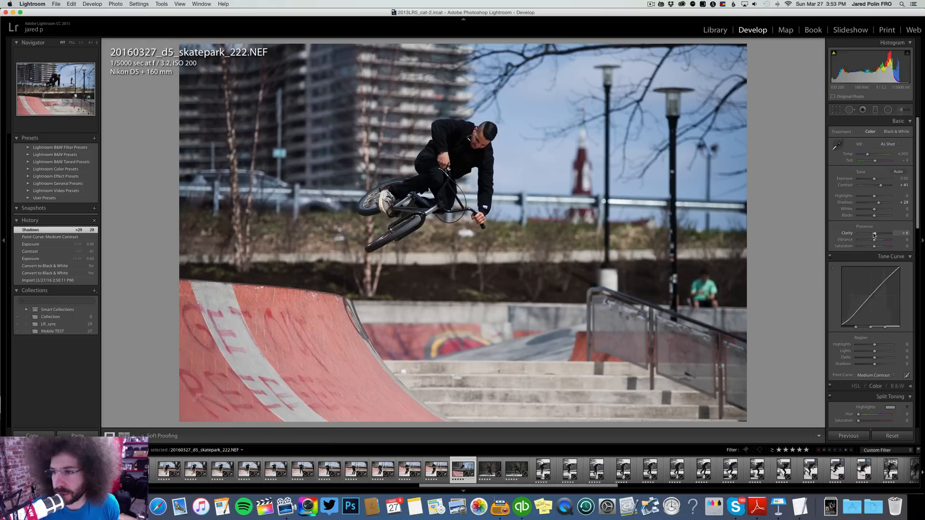
drag(875, 234, 876, 234)
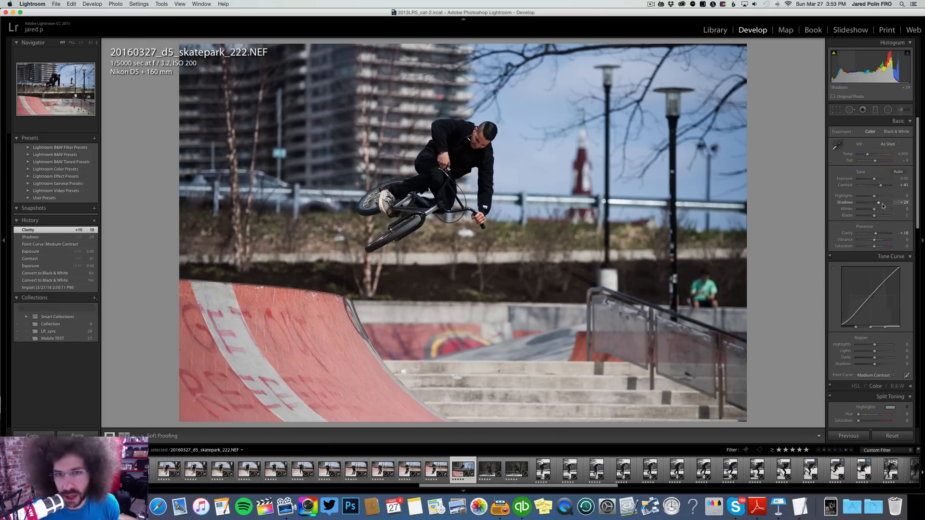
Step: Develop skatepark_261 with Exposure about +0.80, Contrast +44, a Medium Contrast point curve, Clarity +19, Shadows +27 and slightly raised Blacks
key(Right)
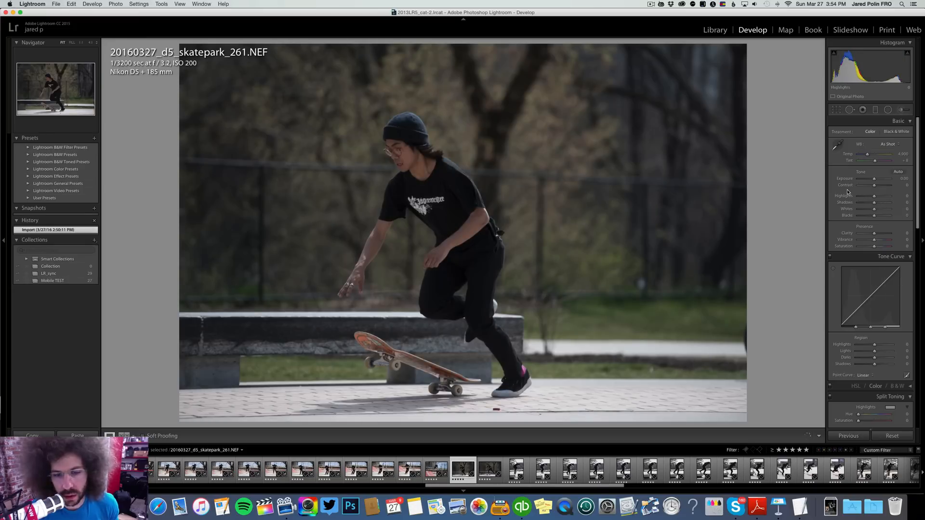
key(Right)
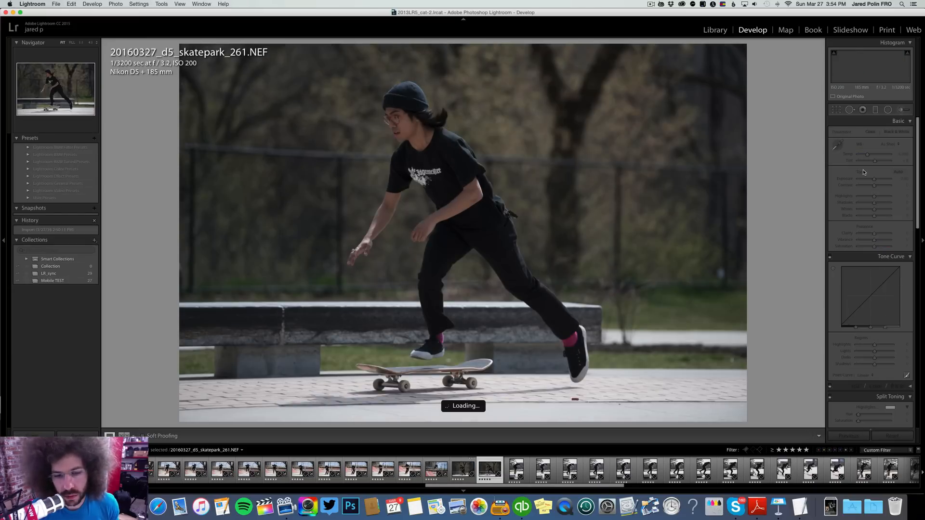
key(Left)
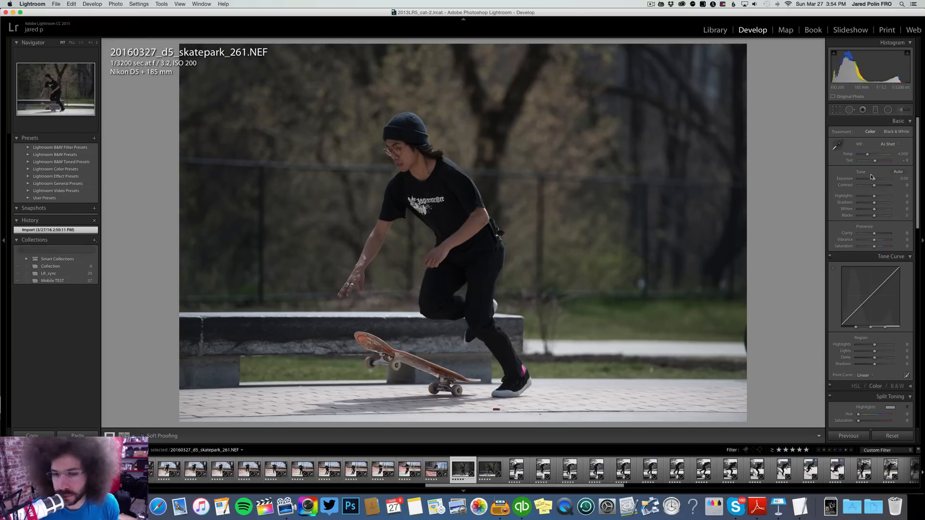
drag(874, 178, 882, 186)
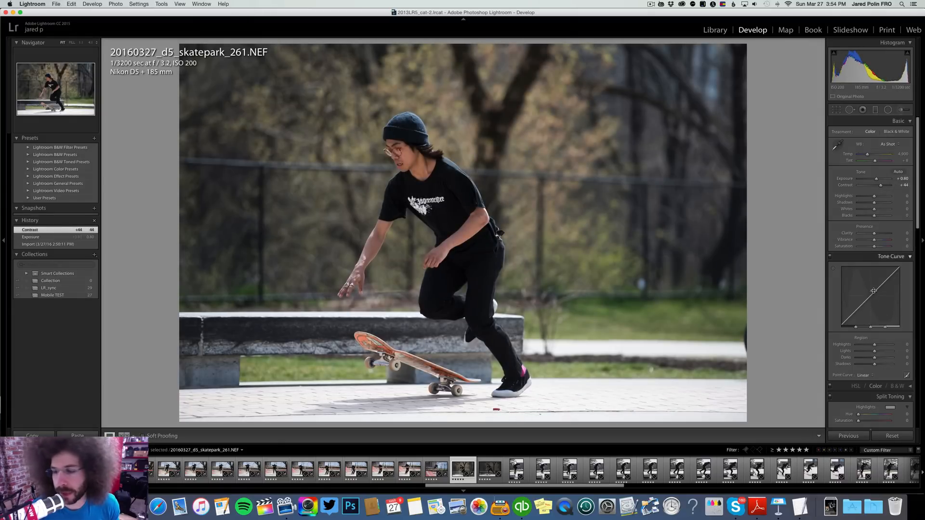
click(866, 375)
click(871, 380)
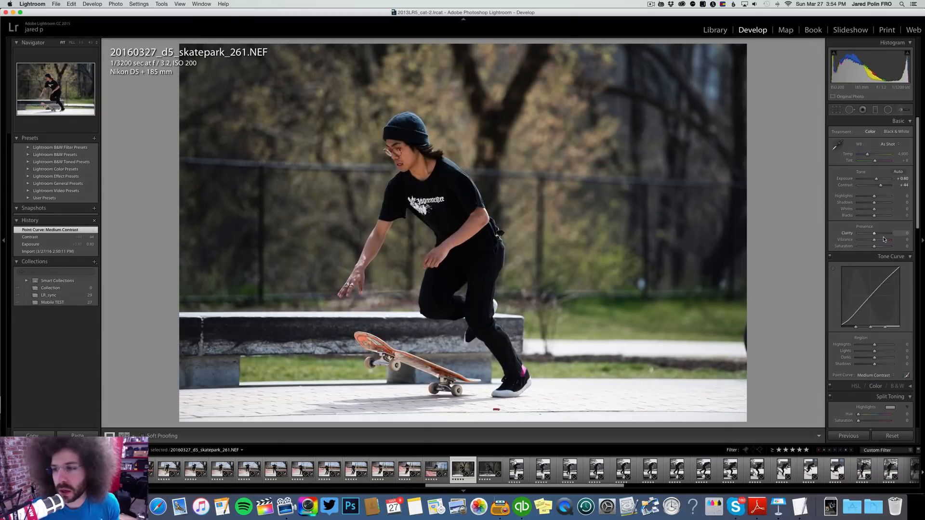
drag(874, 235, 877, 203)
Step: Check the skater's face in skatepark_261 at close zoom and give the photo a red color label
key(6)
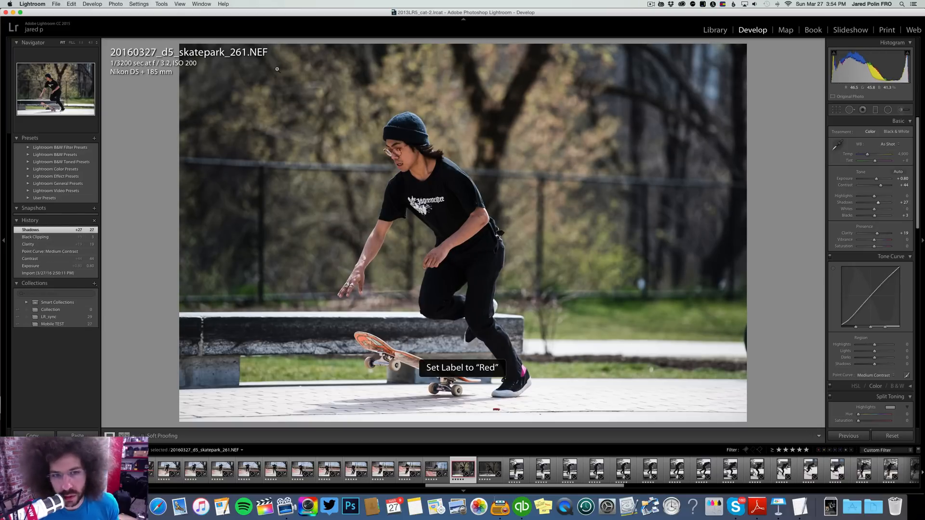
click(431, 150)
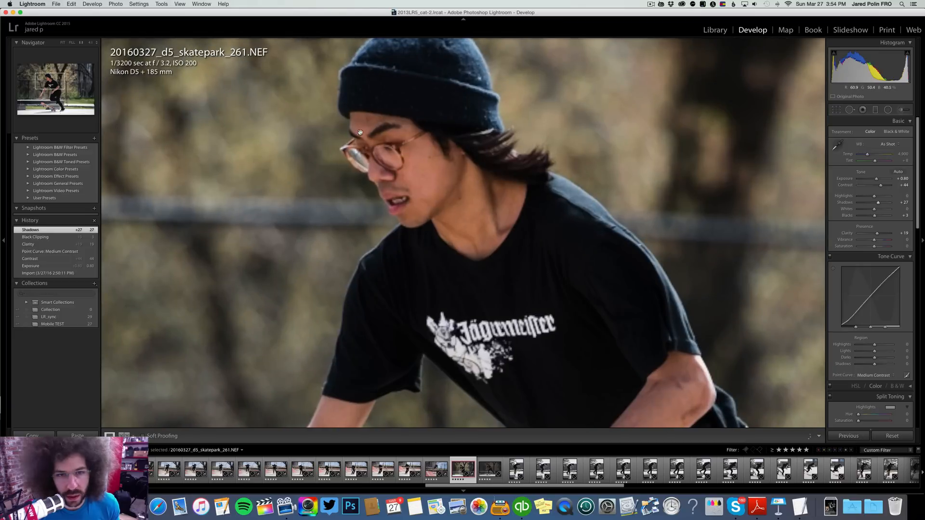
click(393, 132)
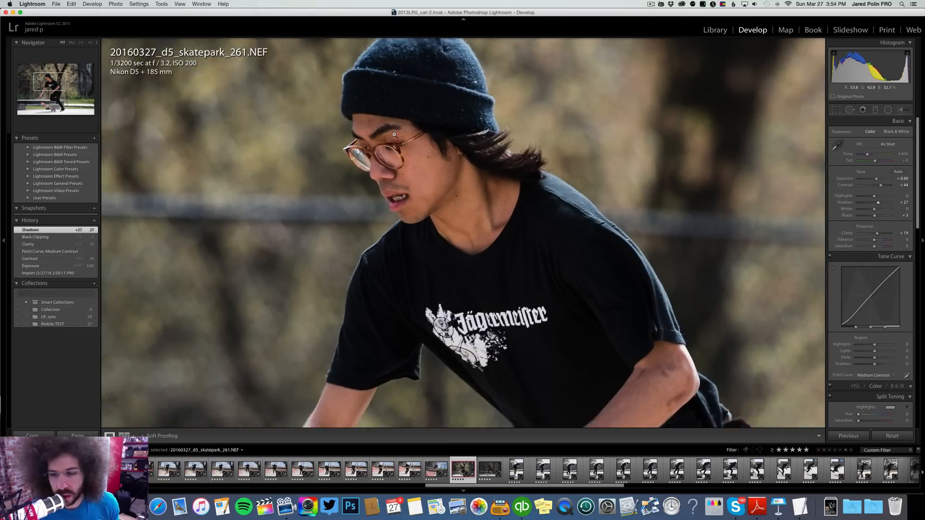
key(6)
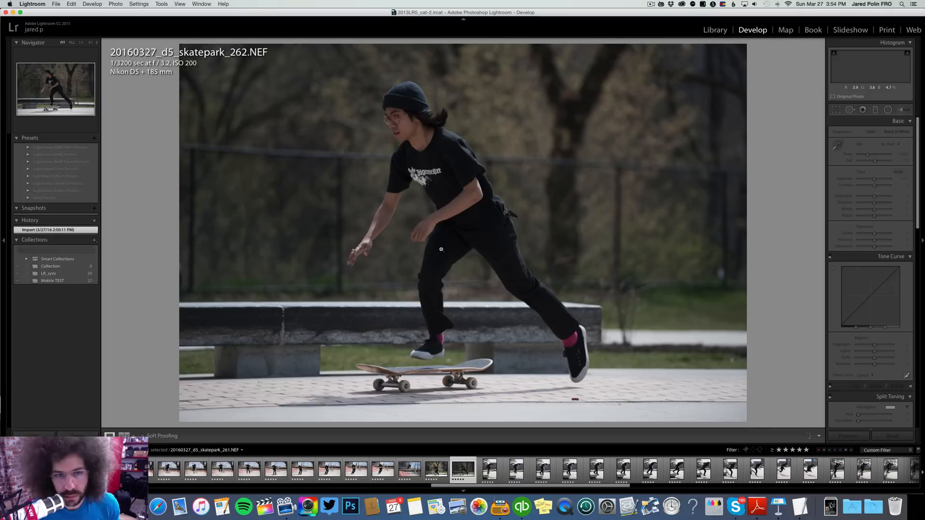
key(Left)
key(6)
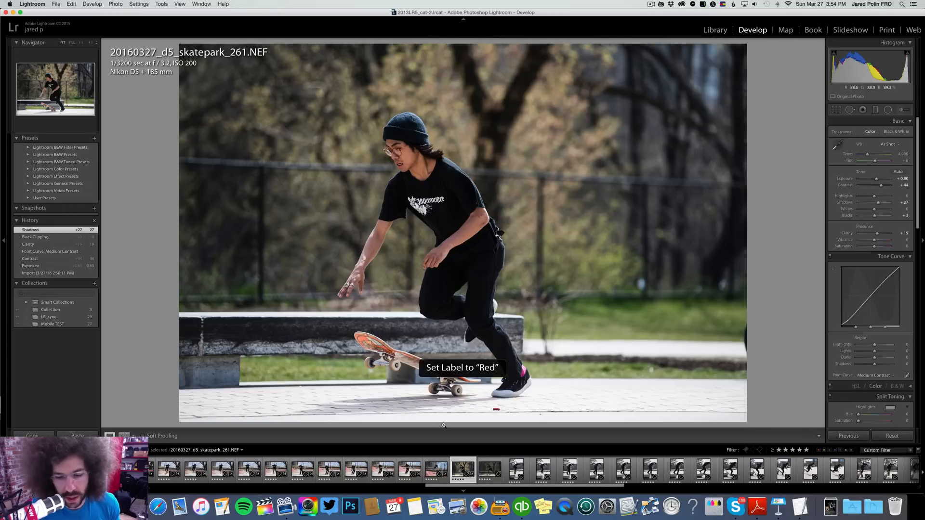
Step: Synchronize the skatepark_261 settings to skatepark_262, check the face up close and label skatepark_262 red
key(shift+Right)
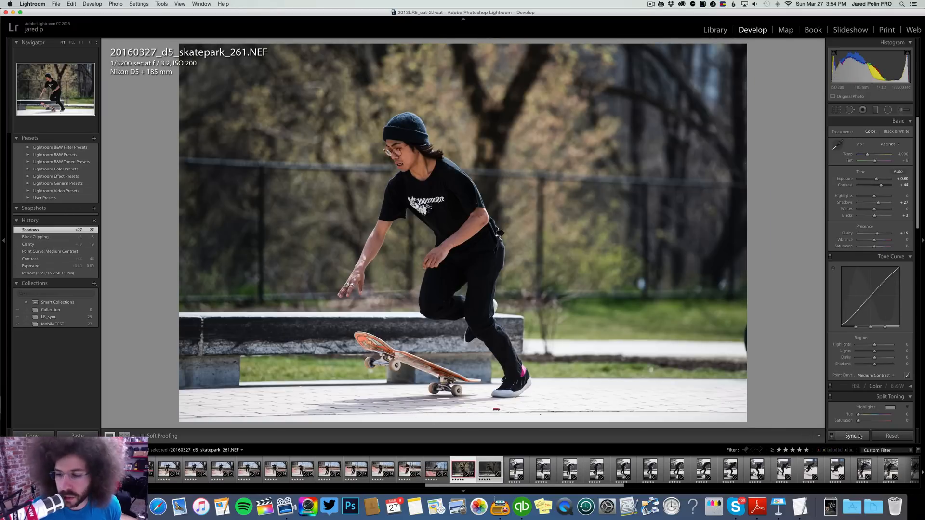
click(850, 436)
key(Return)
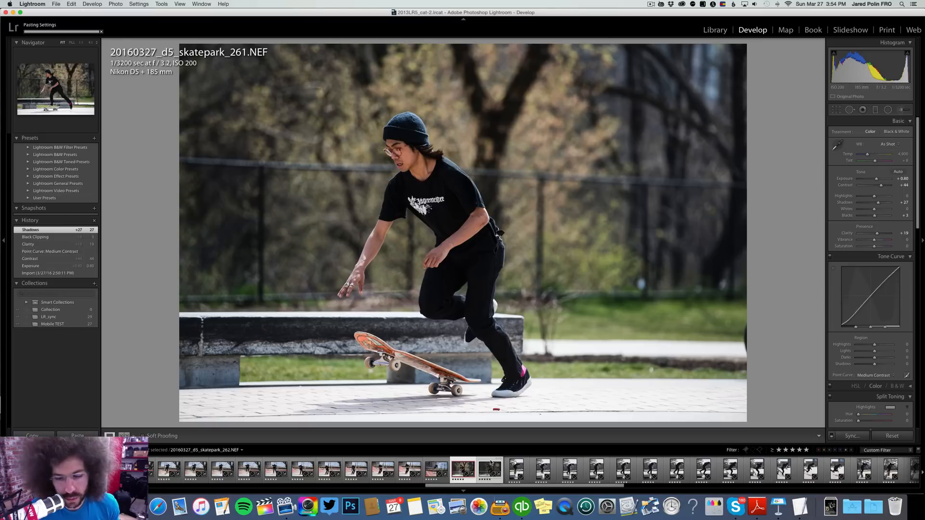
click(489, 466)
click(394, 119)
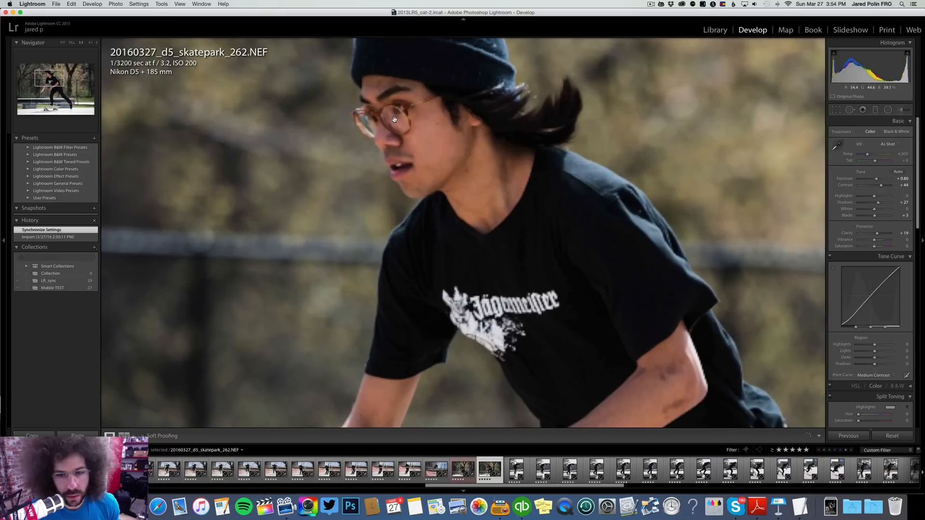
click(394, 99)
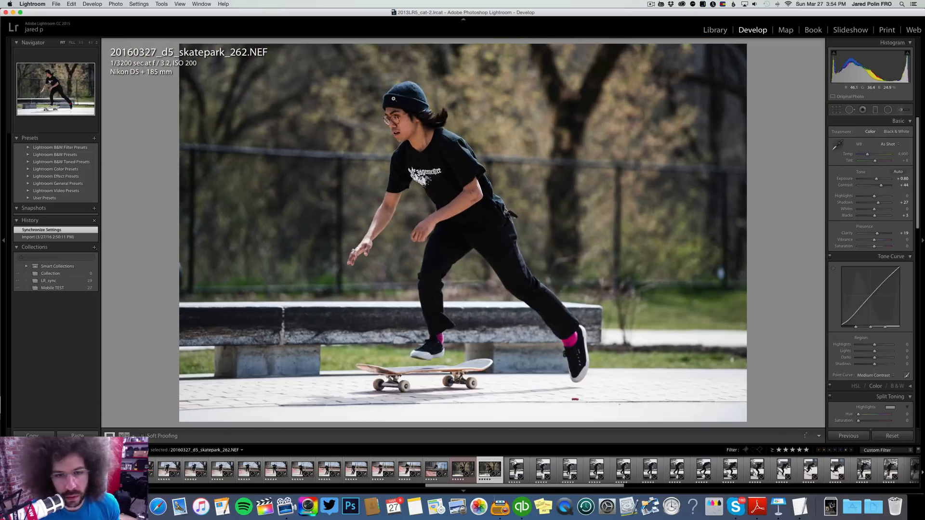
key(6)
Step: Try a black-and-white treatment on skatepark_271 with Exposure about +1.50, Contrast +58 and Highlights −65, and reset its settings
key(Right)
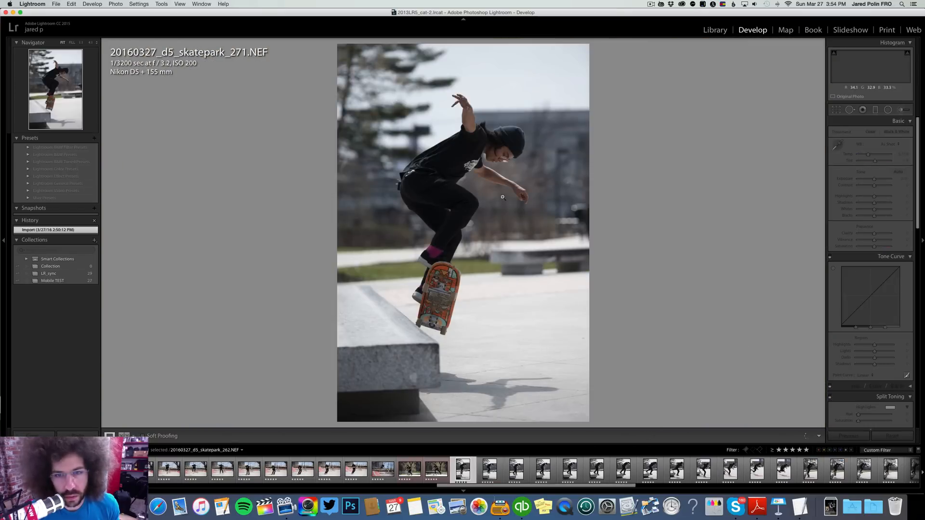
drag(874, 178, 882, 187)
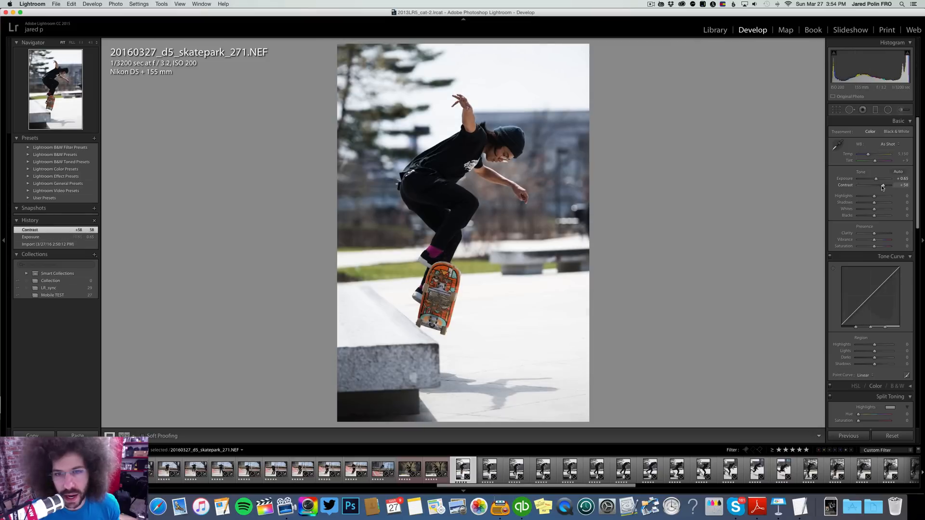
click(889, 131)
drag(883, 179, 864, 196)
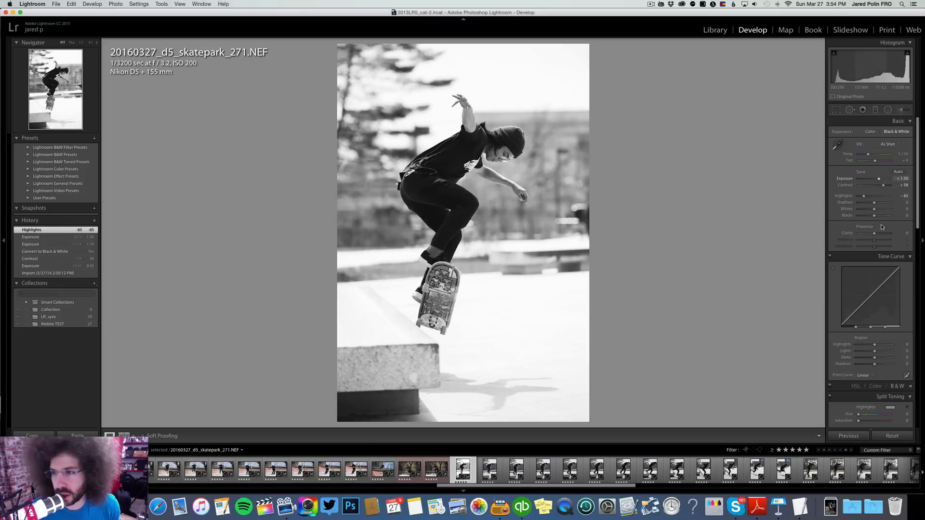
click(892, 435)
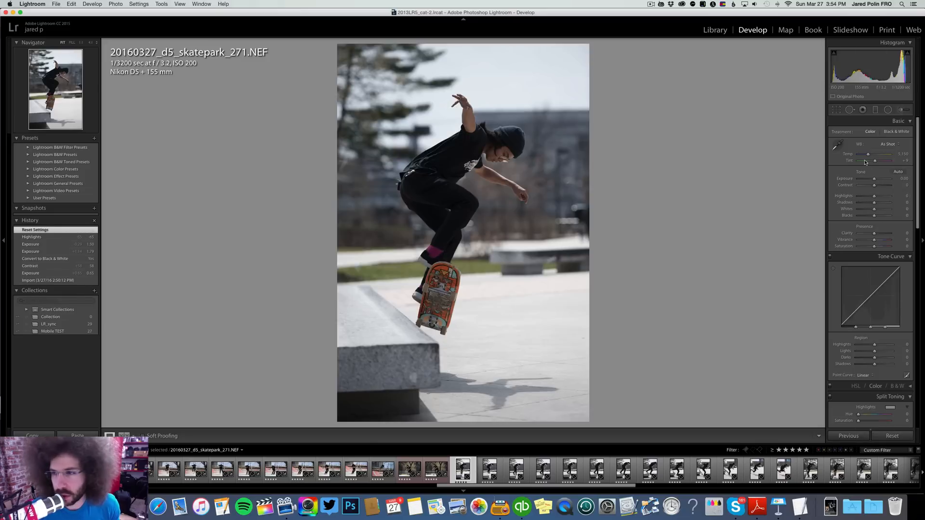
Step: Develop skatepark_271 in color with Temp 5,333, Exposure +0.55, Contrast +36, Clarity +38 and Blacks −11, checking the face up close
drag(871, 156, 880, 186)
drag(875, 234, 880, 234)
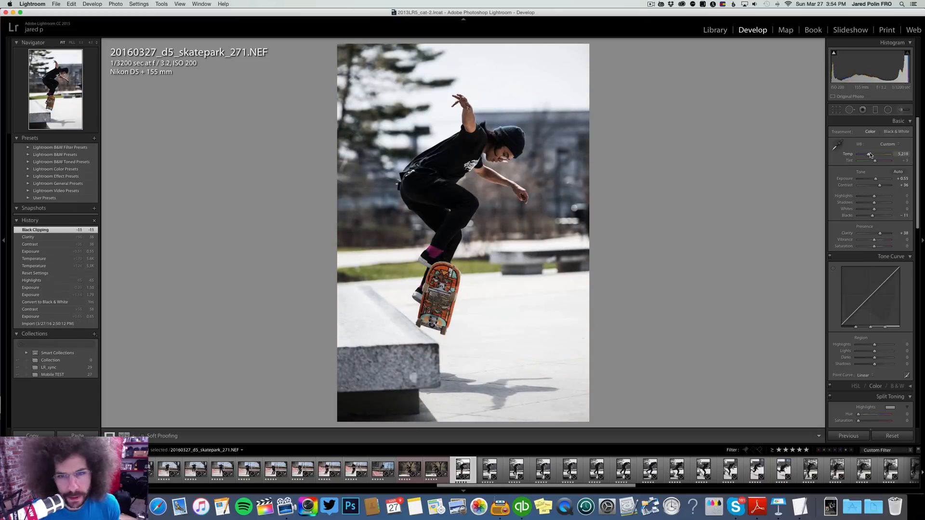
click(496, 154)
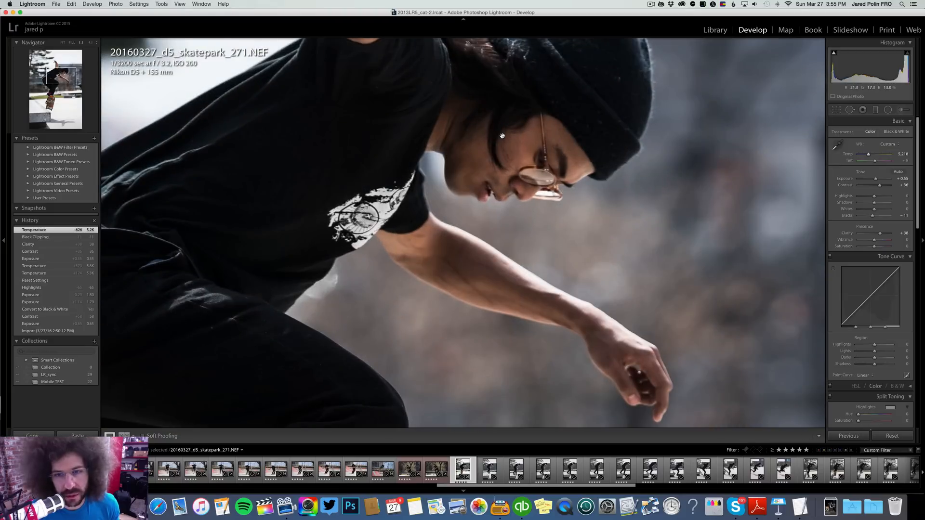
click(533, 136)
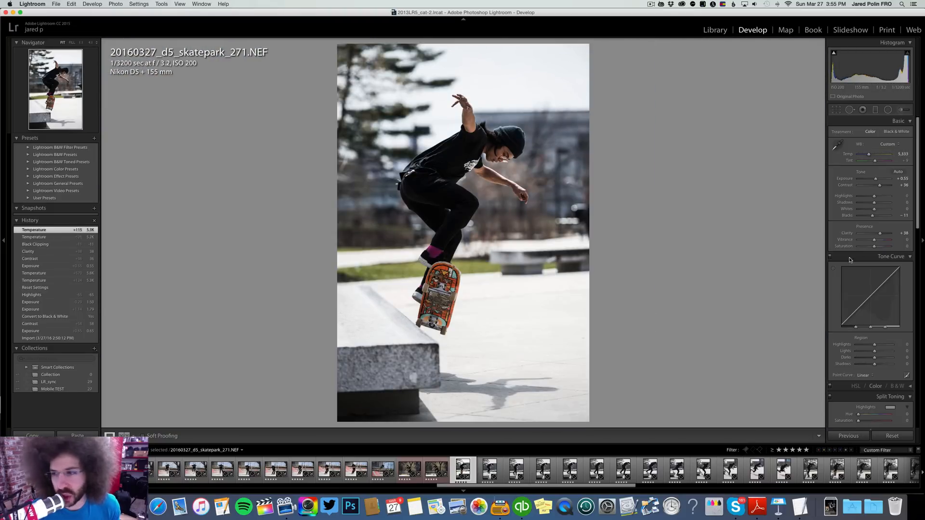
Step: Refine skatepark_271 with a Medium Contrast point curve, Shadows +44, Highlights −25 and Clarity +24
click(859, 377)
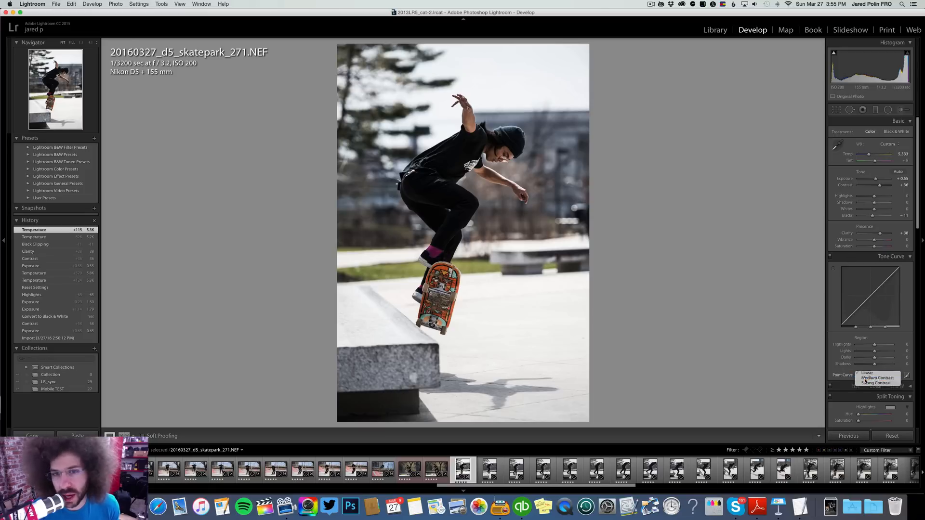
click(865, 381)
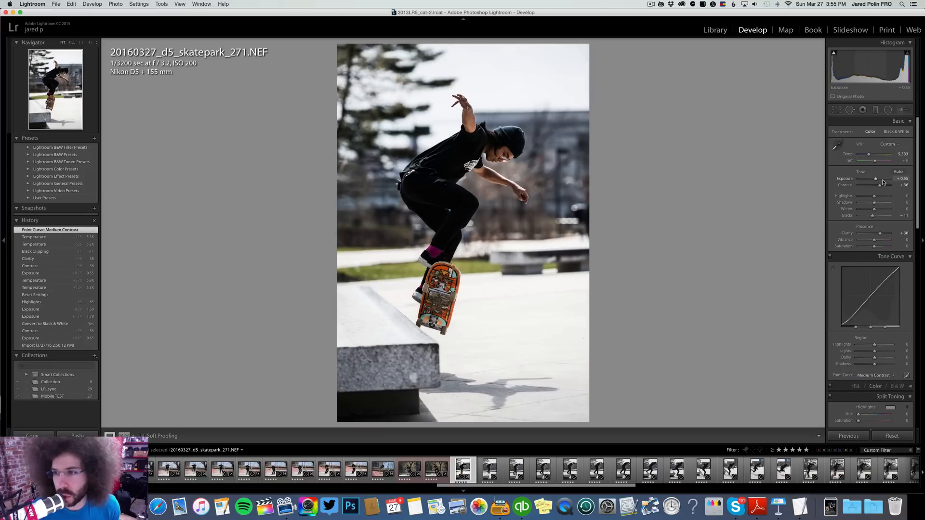
drag(879, 203, 871, 196)
click(509, 145)
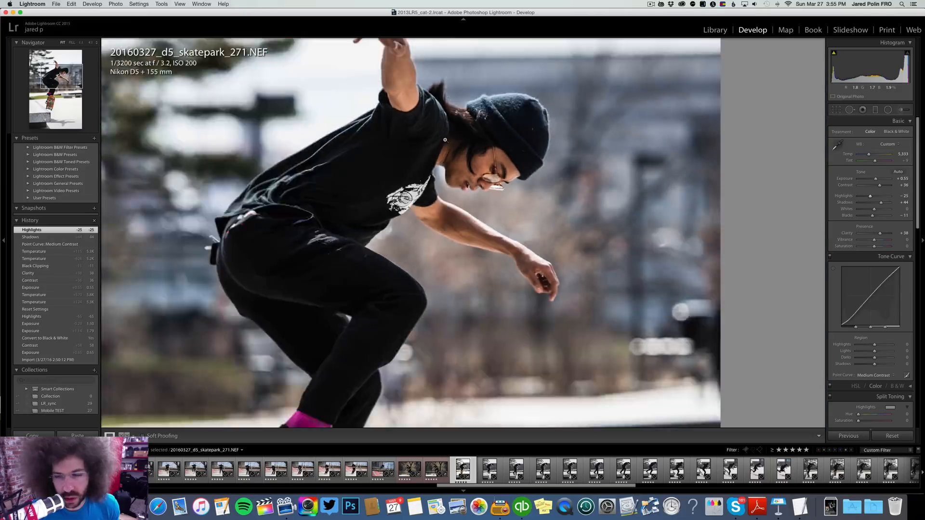
click(445, 139)
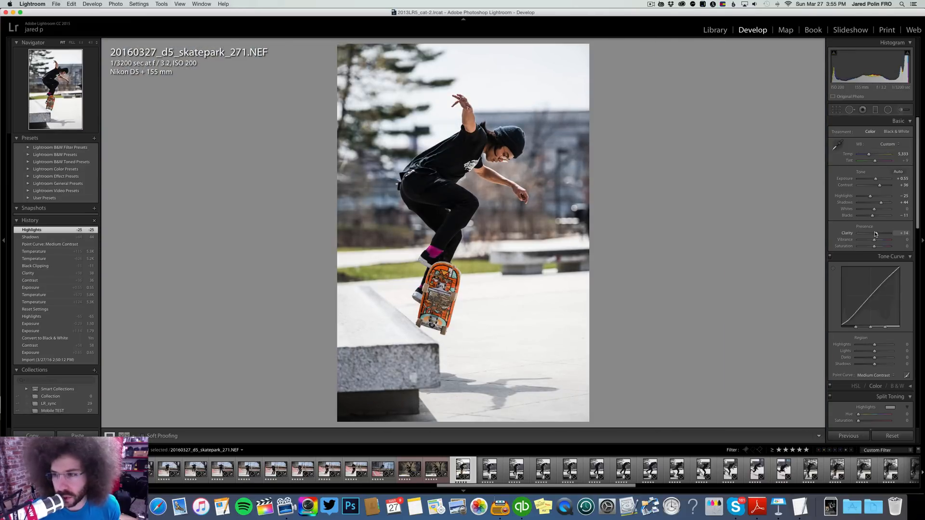
drag(877, 235, 877, 235)
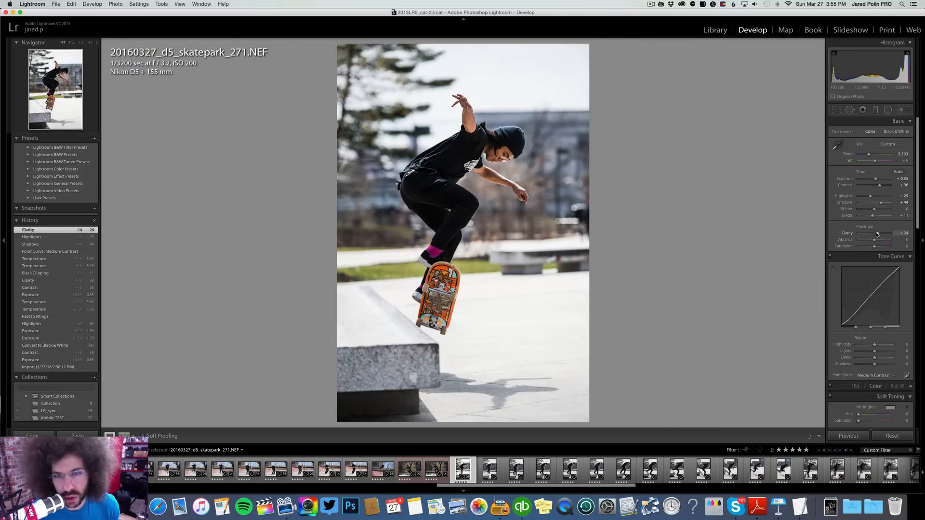
Step: Synchronize the skatepark_271 settings to the following frames of the sequence through skatepark_279
scroll(530, 470, down, 5)
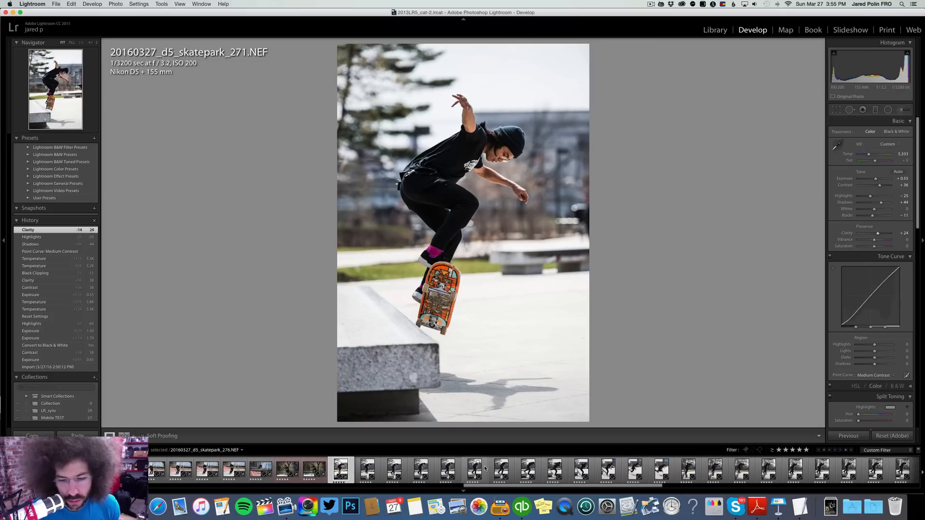
shift+click(528, 469)
shift+click(559, 470)
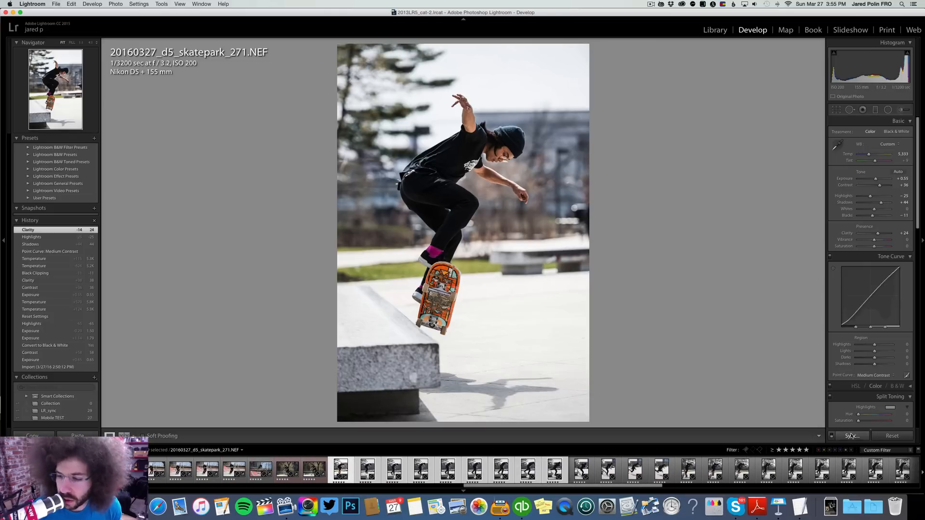
key(super+shift+v)
click(351, 470)
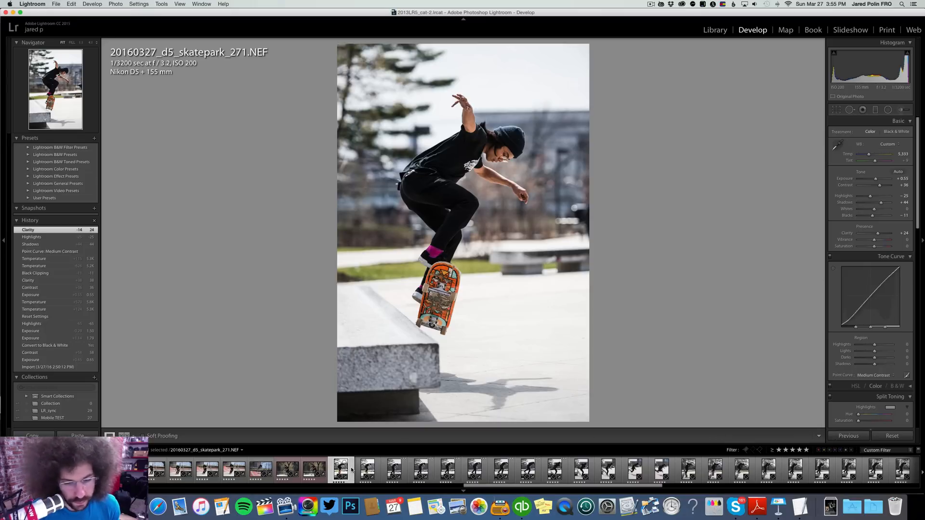
Step: Review the synced frames from skatepark_271 through skatepark_279 one by one, comparing the first two
key(Right)
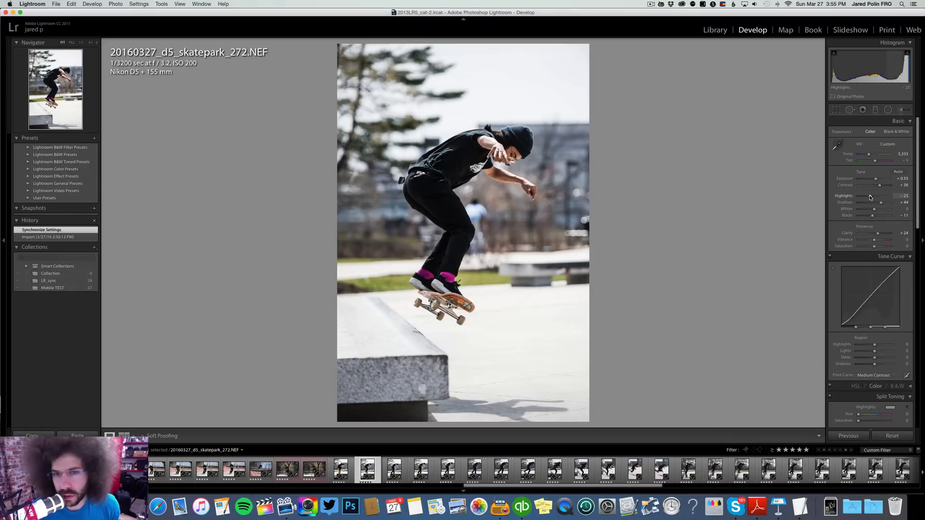
key(Left)
key(Right)
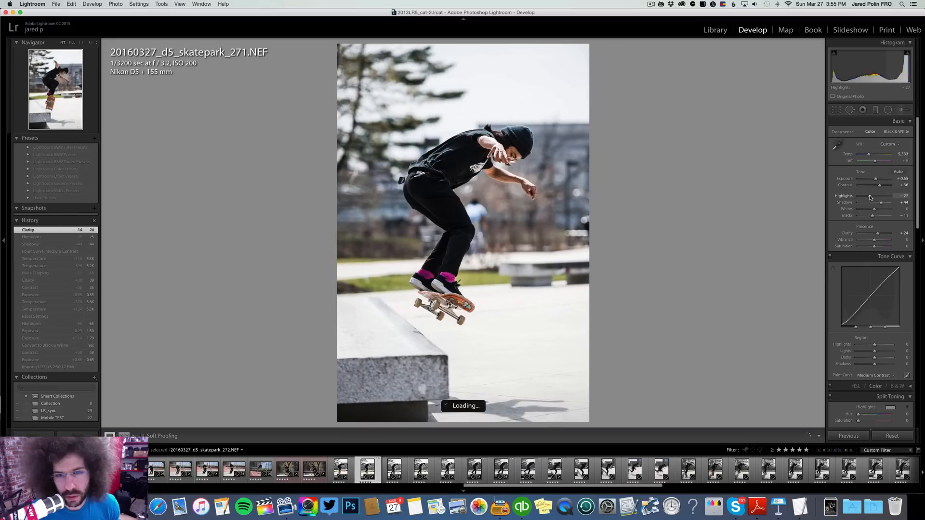
key(Right)
key(Right)
key(Right)
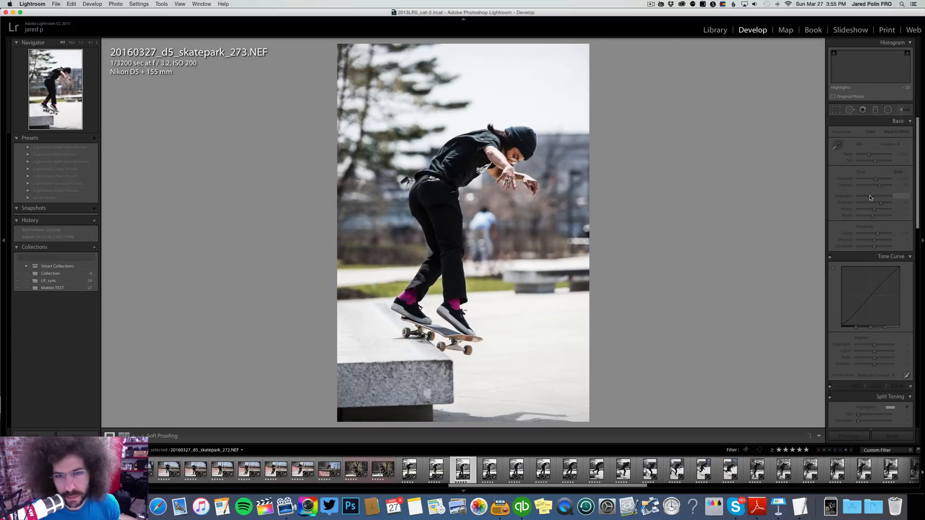
key(Right)
key(Right)
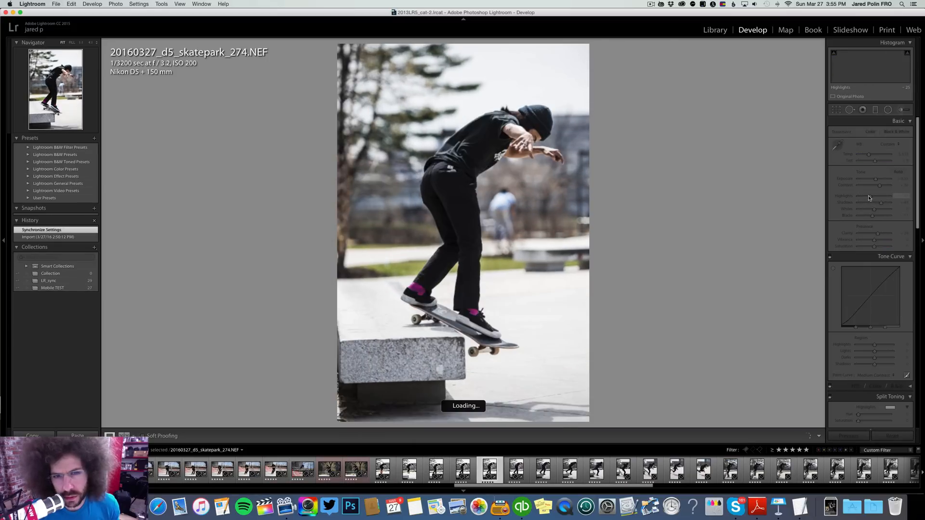
key(Right)
key(Right)
key(Right)
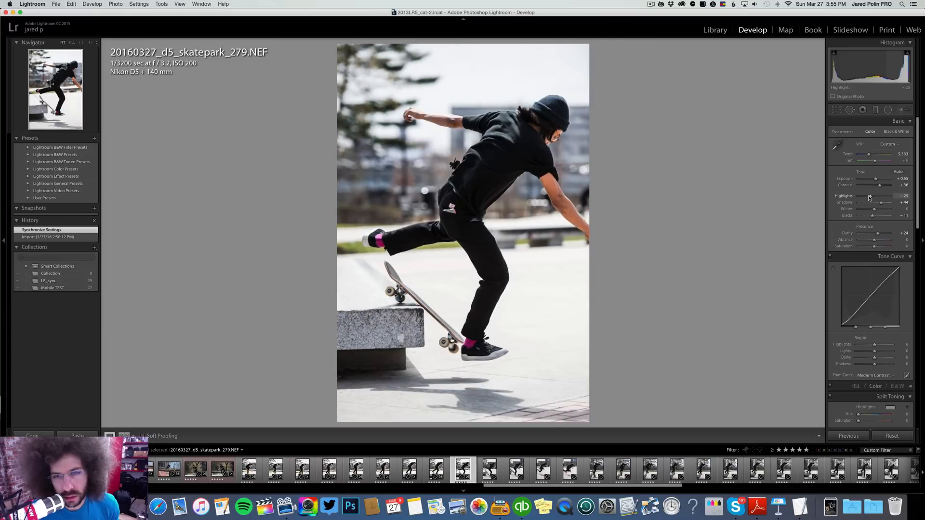
Step: Synchronize the skatepark_279 settings to the remaining frames of the sequence, skatepark_280 through skatepark_283
key(Right)
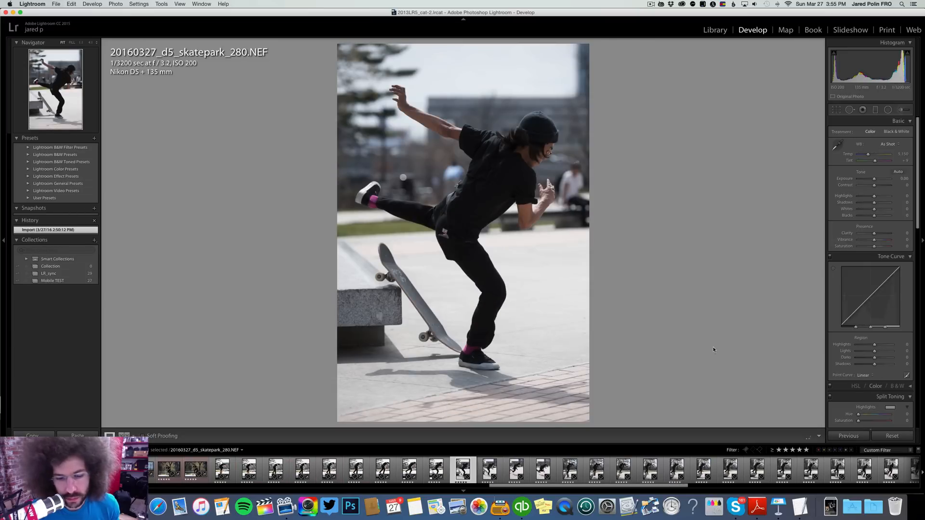
key(Left)
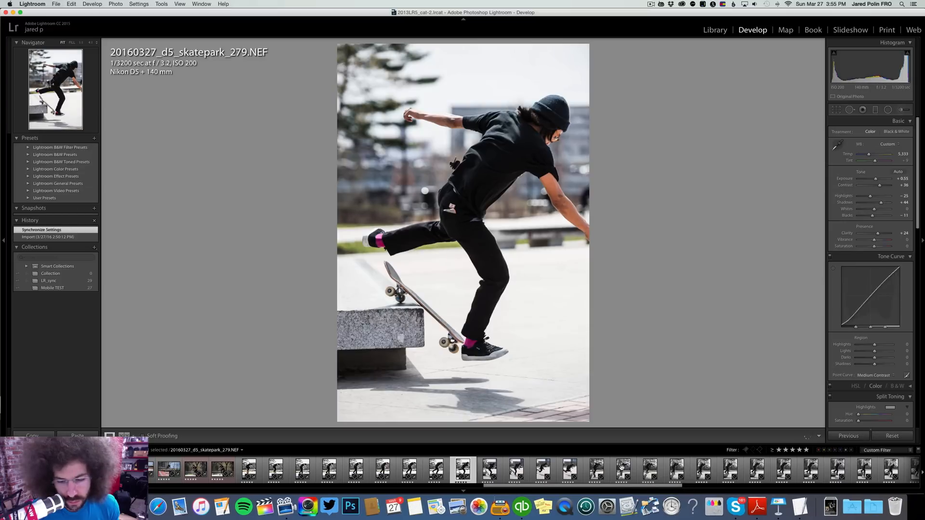
shift+click(570, 470)
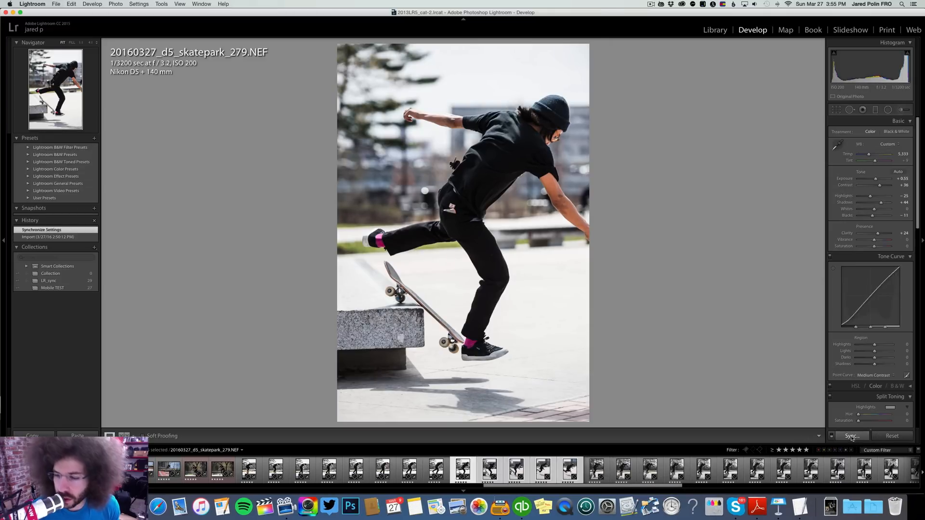
click(490, 470)
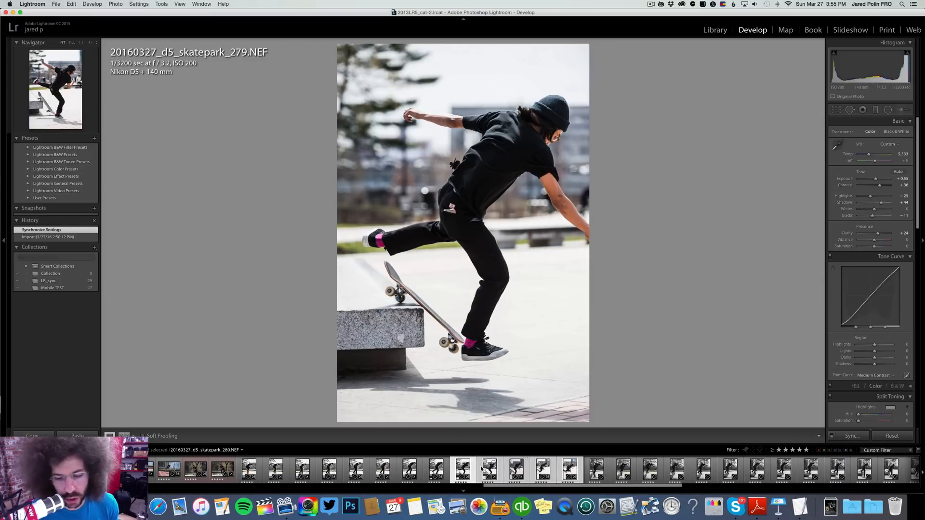
Step: Examine the synced frames skatepark_281, 282 and 283, checking the sharpness of the skater's face at close zoom
key(Right)
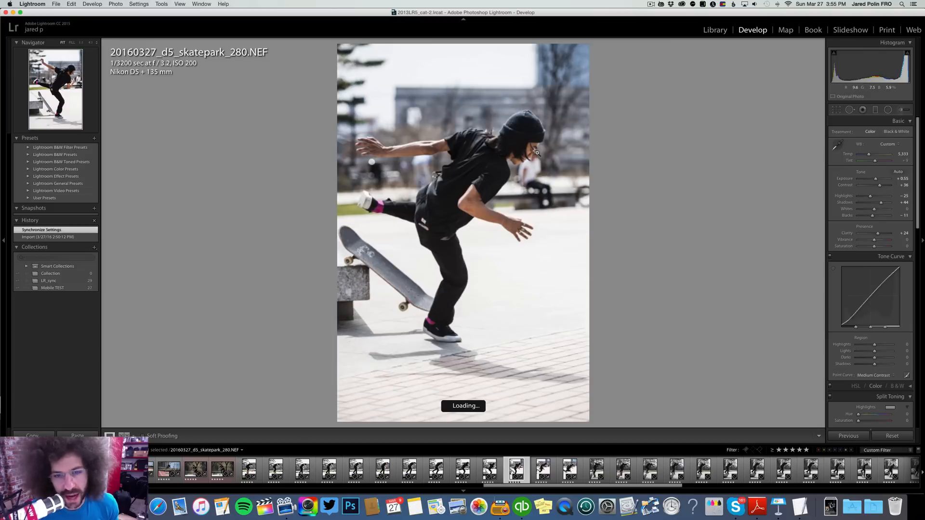
click(534, 152)
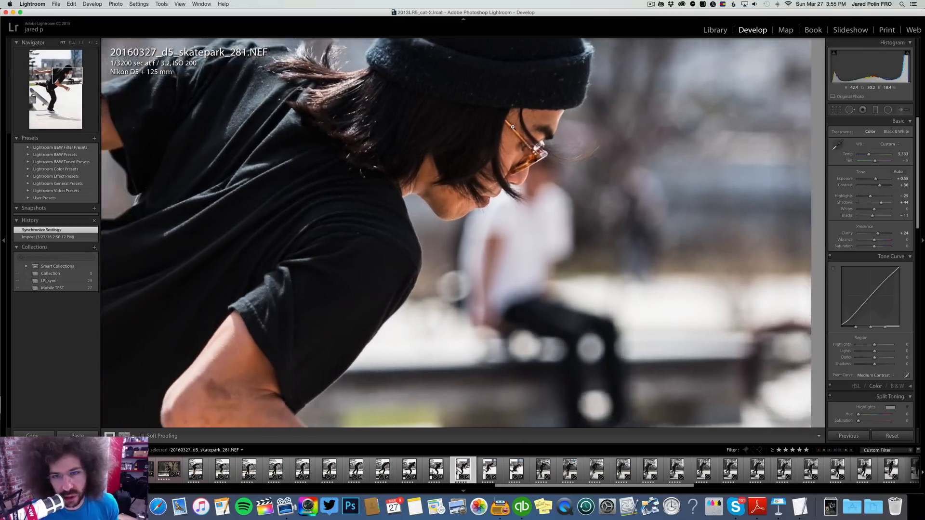
key(Right)
key(Right)
click(478, 194)
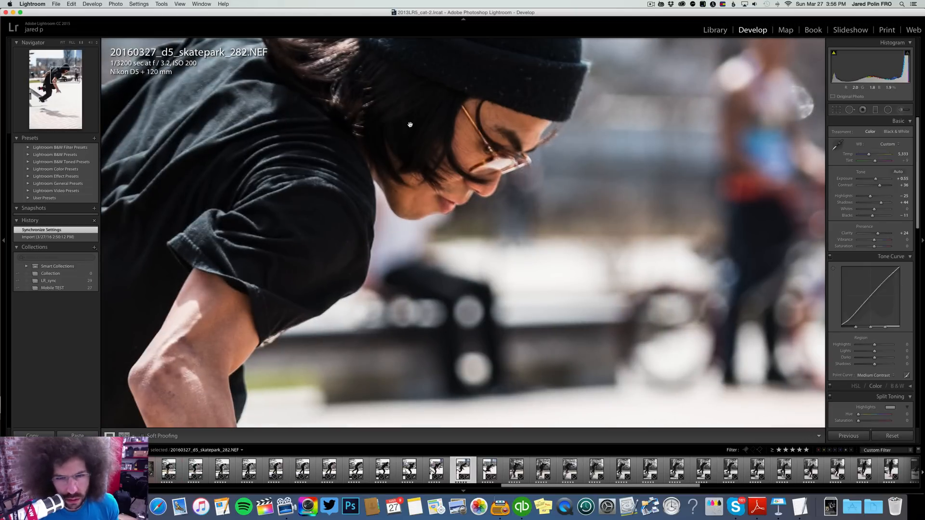
drag(410, 125, 484, 141)
click(484, 142)
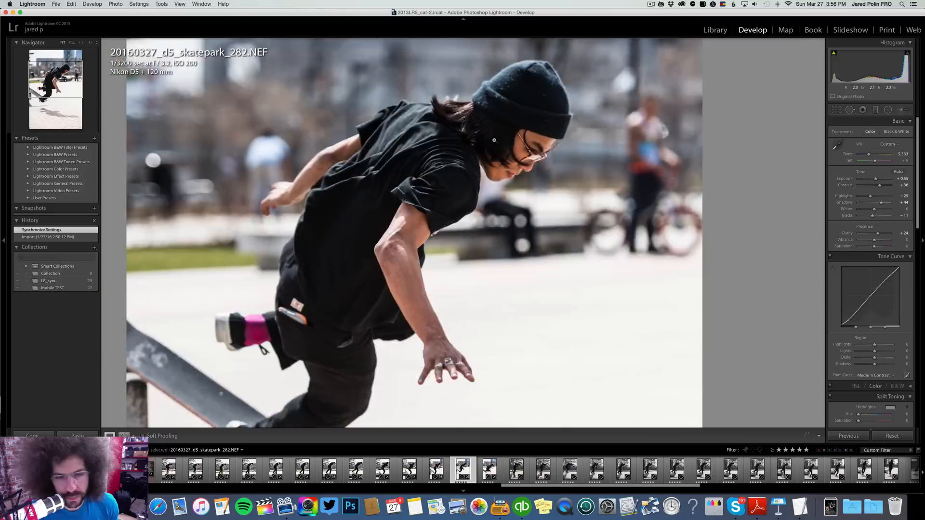
key(Right)
click(504, 176)
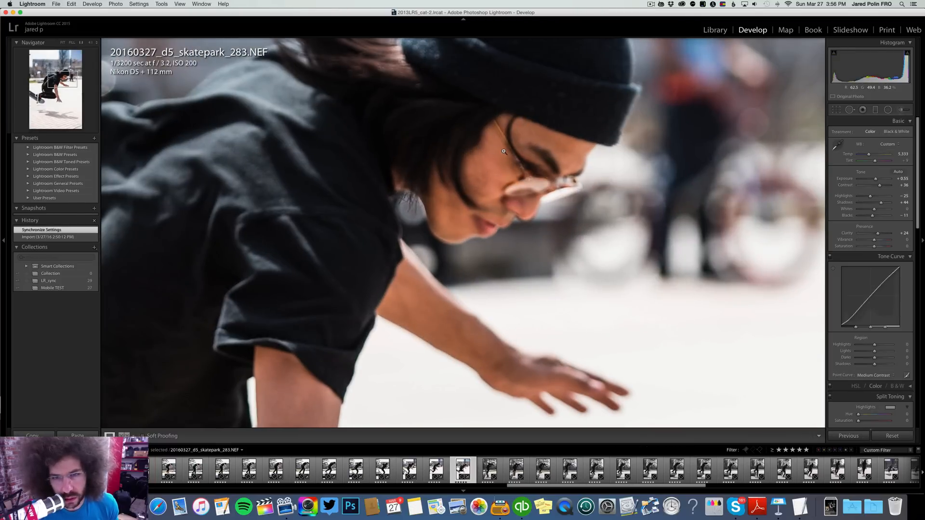
click(504, 151)
key(Right)
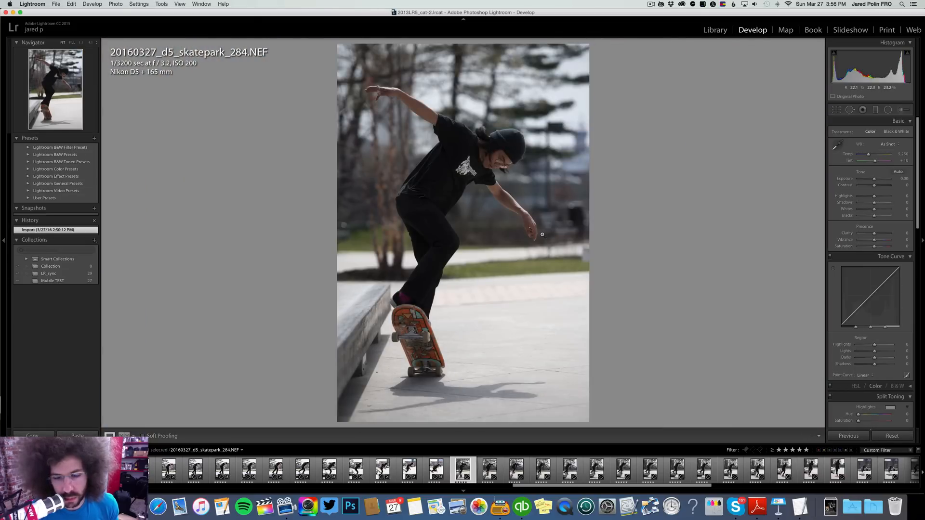
key(Left)
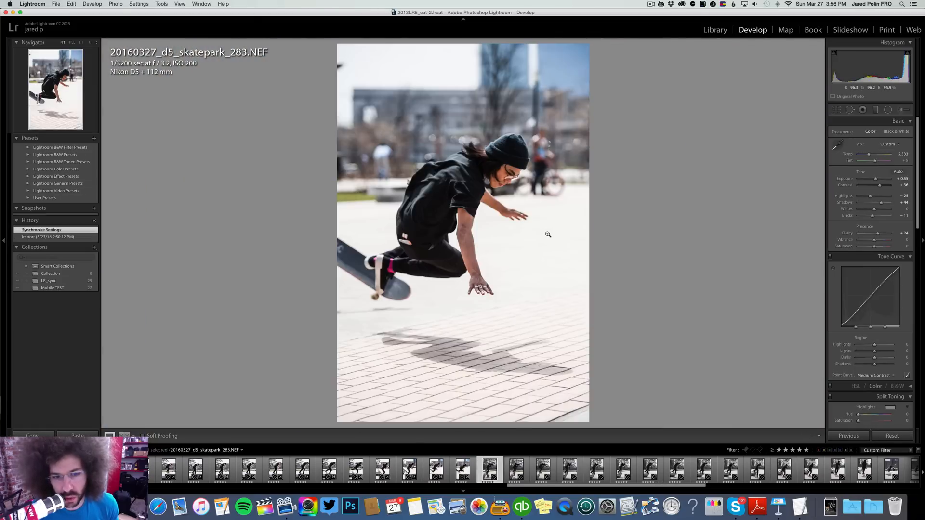
Step: Convert skatepark_284 to black and white and set its exposure to +1.40 and contrast to +78
key(Right)
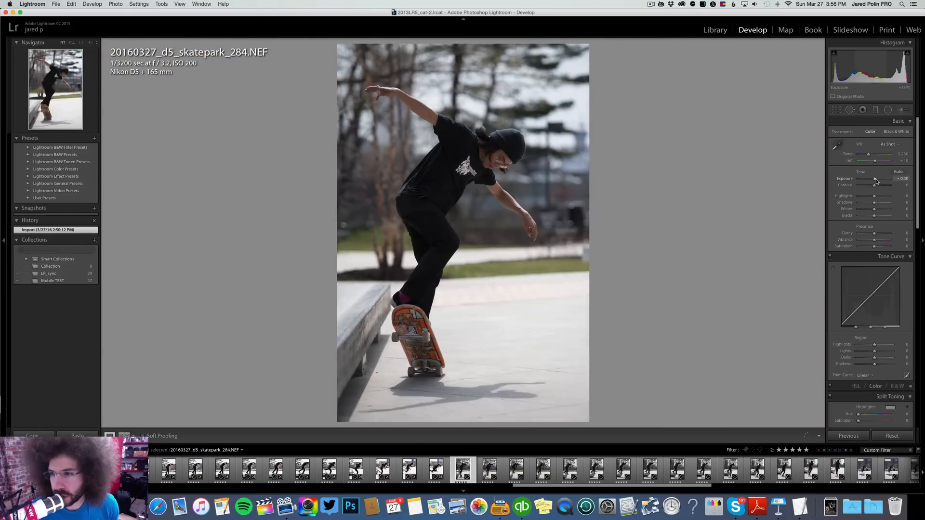
drag(874, 179, 882, 185)
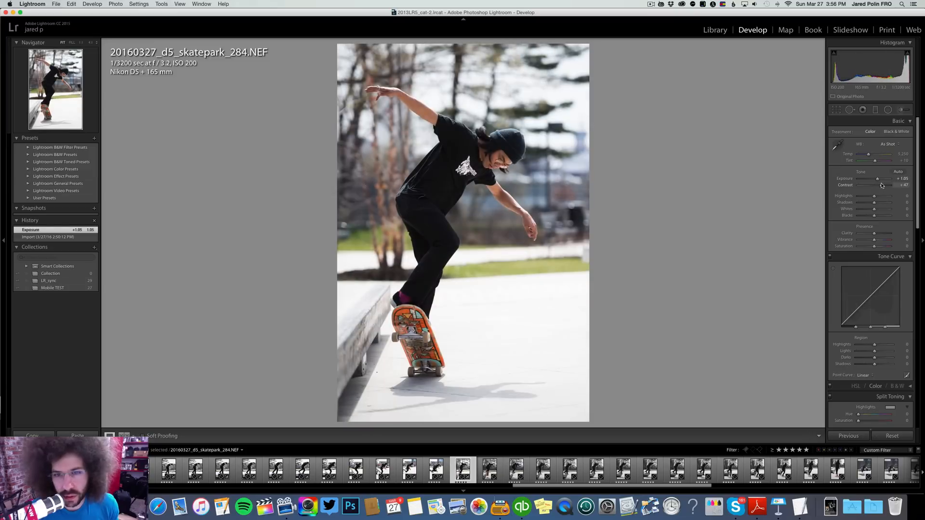
click(894, 131)
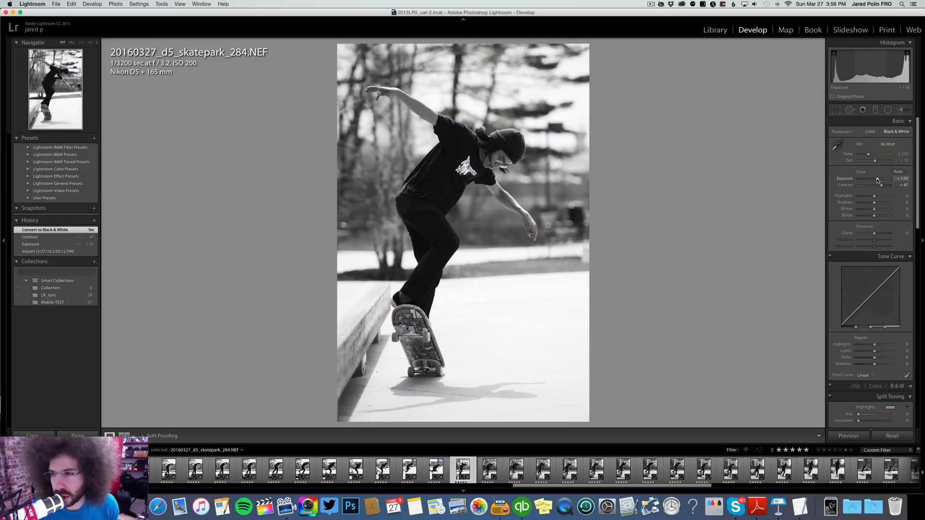
drag(878, 180, 886, 185)
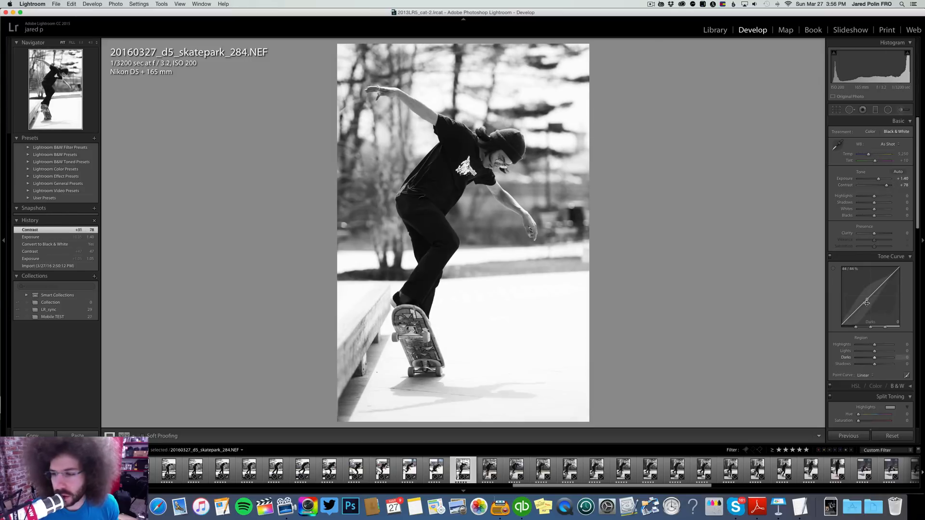
Step: Give skatepark_284 a Medium Contrast point curve, Highlights -35, Clarity +11, Blacks -1 and a temperature of 12,025
click(865, 375)
click(869, 380)
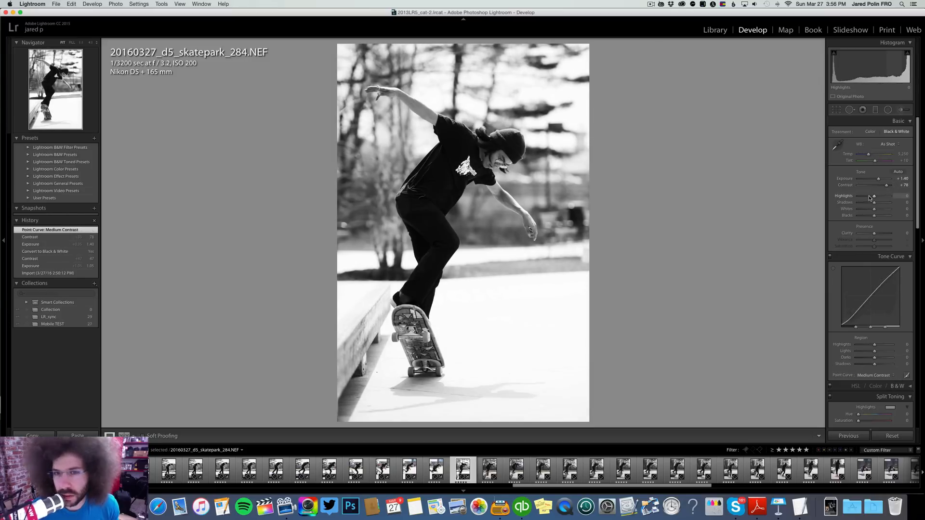
drag(869, 197, 869, 198)
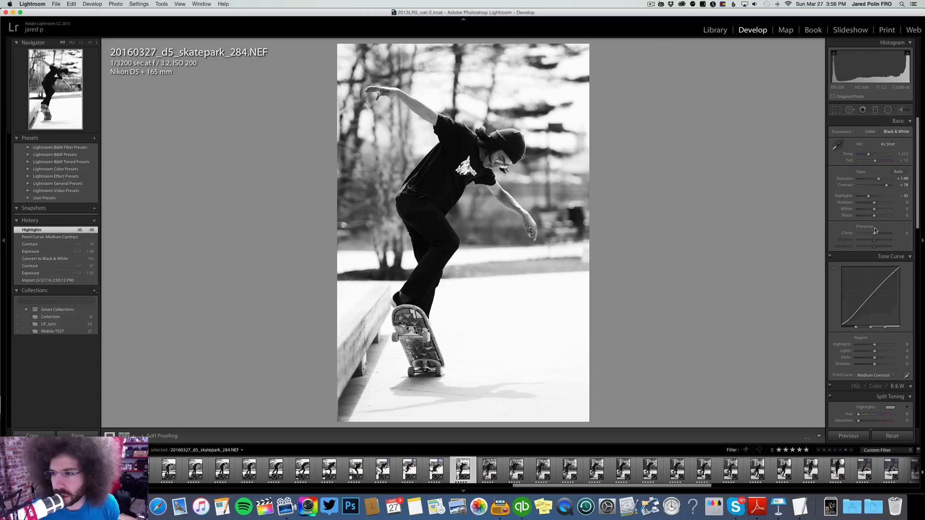
drag(876, 233, 873, 216)
drag(881, 156, 876, 157)
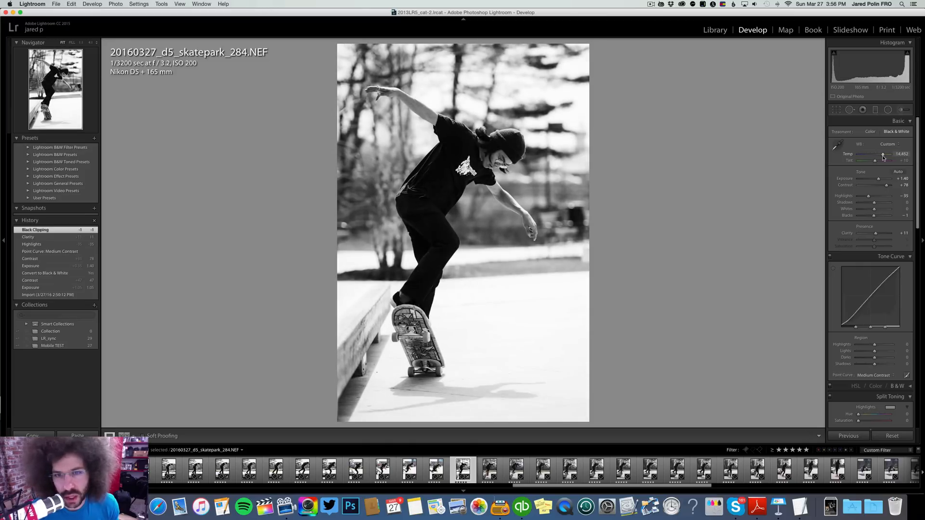
drag(879, 160, 878, 160)
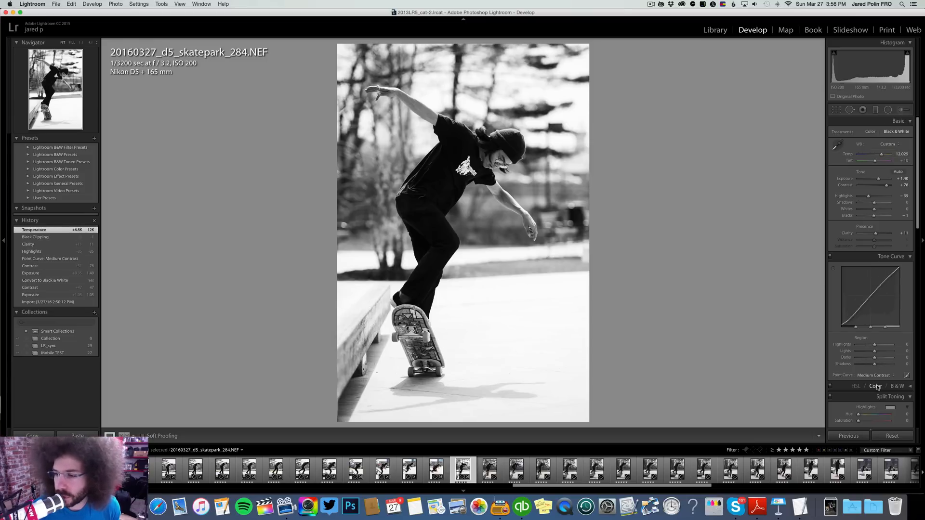
Step: Try extreme Red levels in the black-and-white mix of skatepark_284 and undo the change
scroll(876, 387, down, 5)
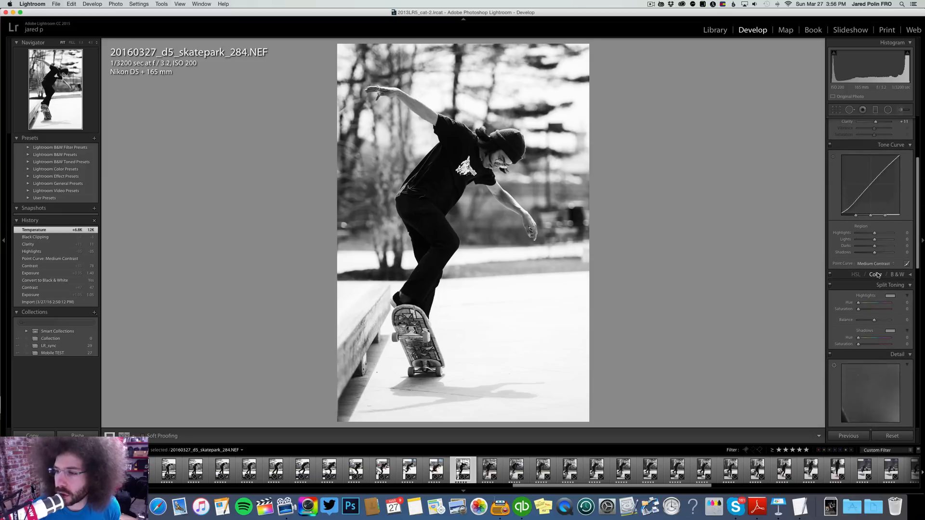
click(893, 275)
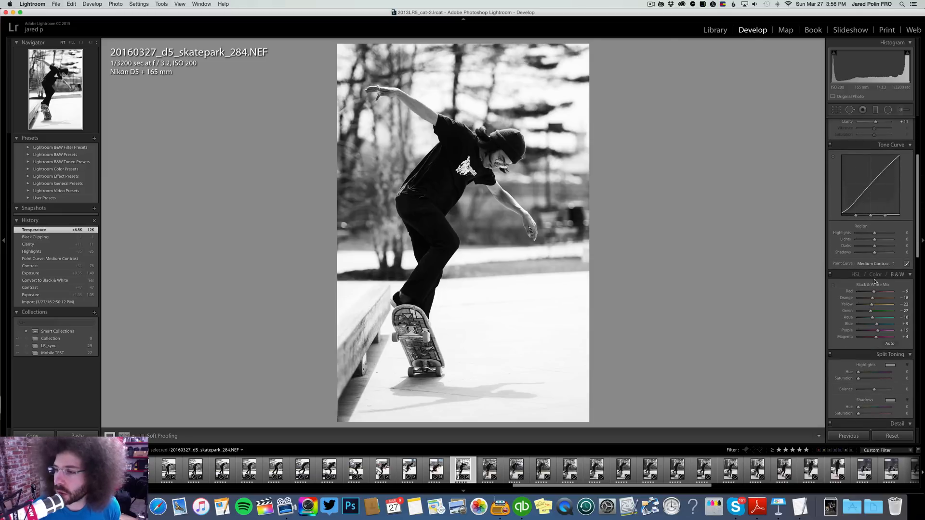
scroll(875, 282, down, 1)
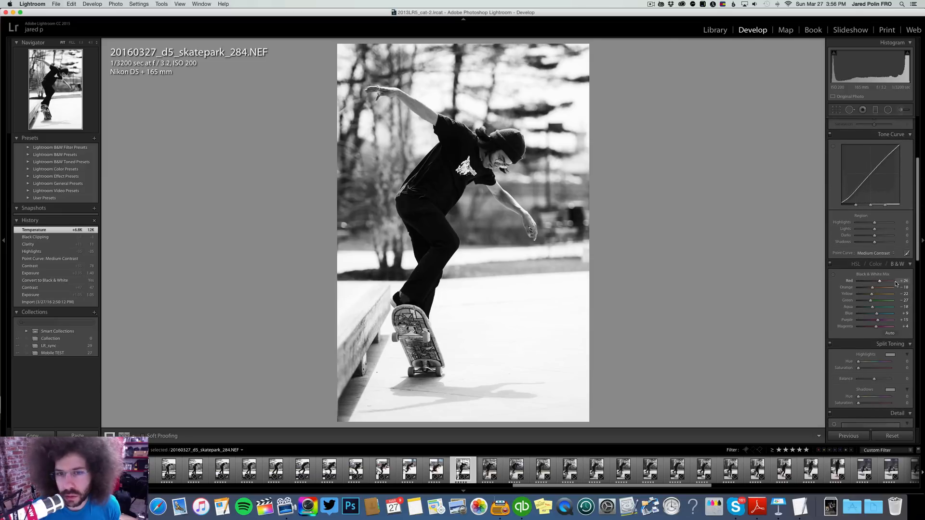
drag(864, 284, 924, 287)
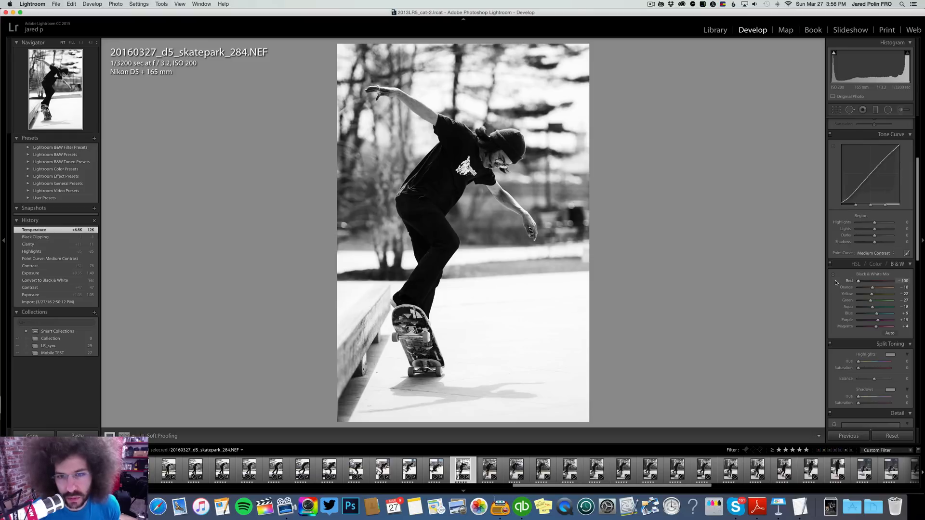
key(super+z)
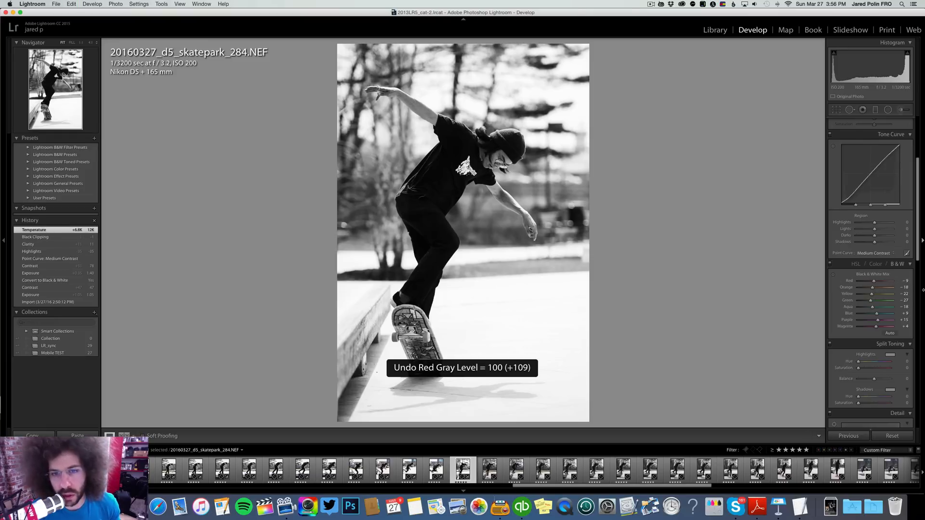
Step: Set Shadows to +17 on skatepark_284 and compare the photo with the next frame
scroll(869, 133, up, 5)
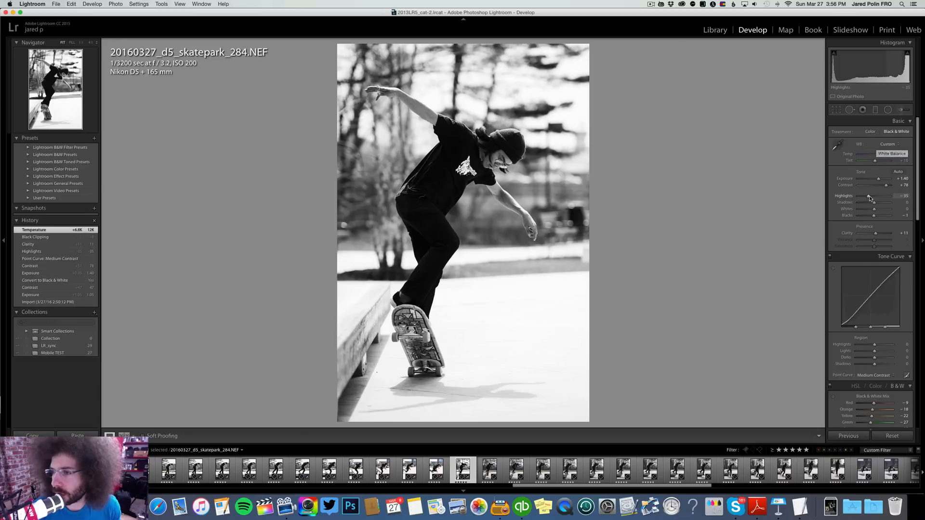
drag(879, 203, 878, 203)
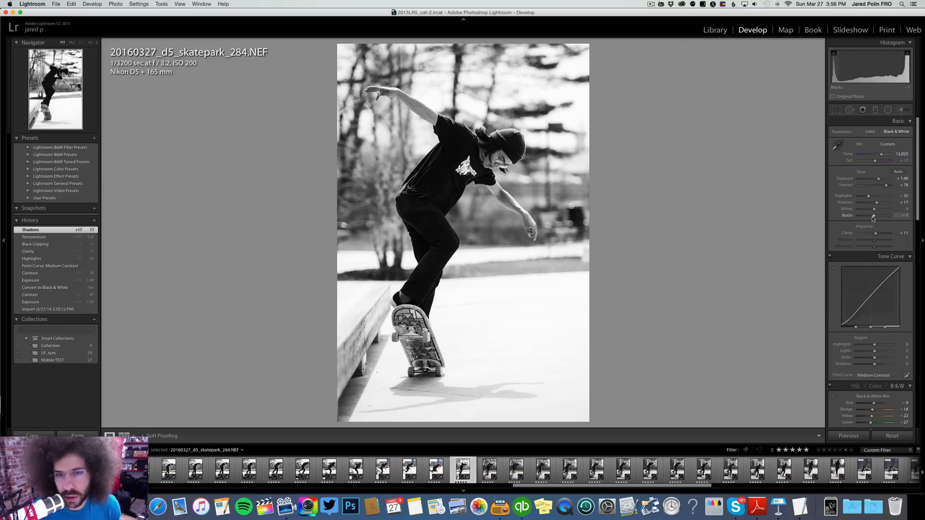
key(Right)
key(Left)
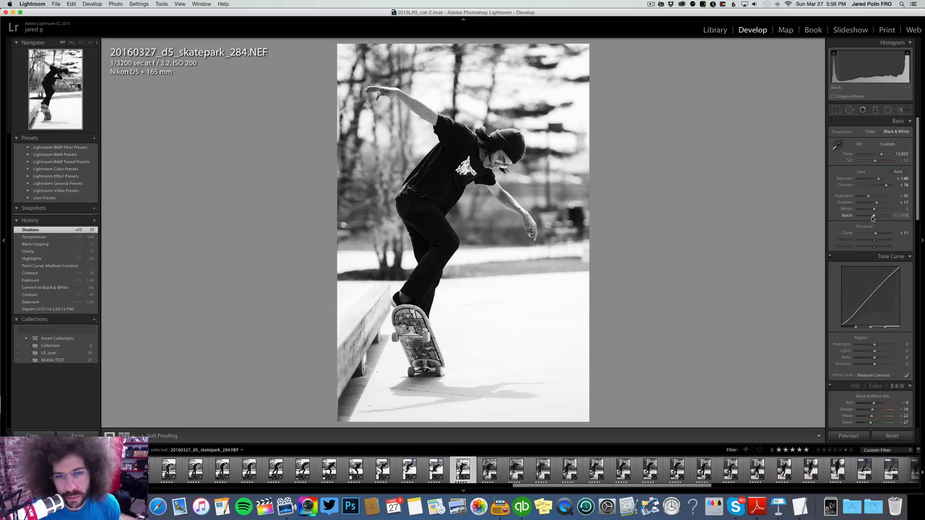
Step: Set skatepark_285 to exposure +1.05 and contrast +37 with a Medium Contrast point curve
key(Right)
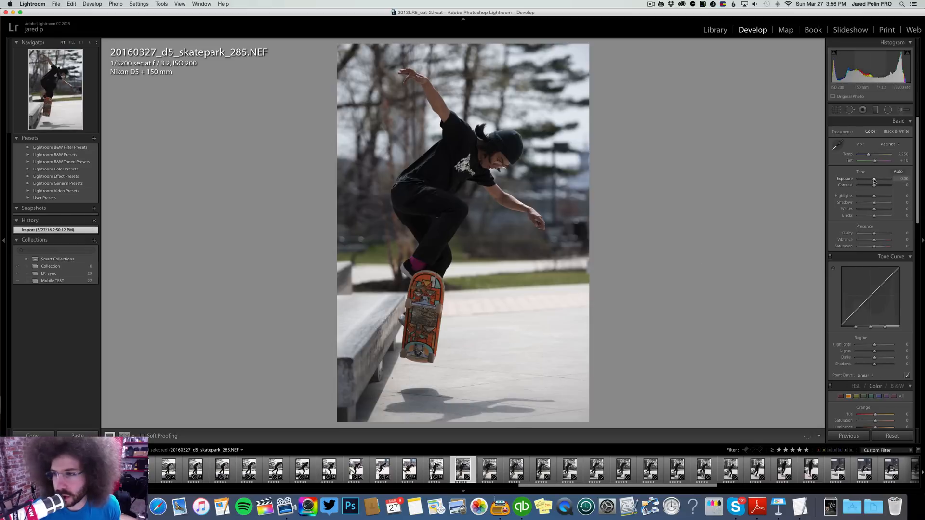
drag(874, 180, 880, 186)
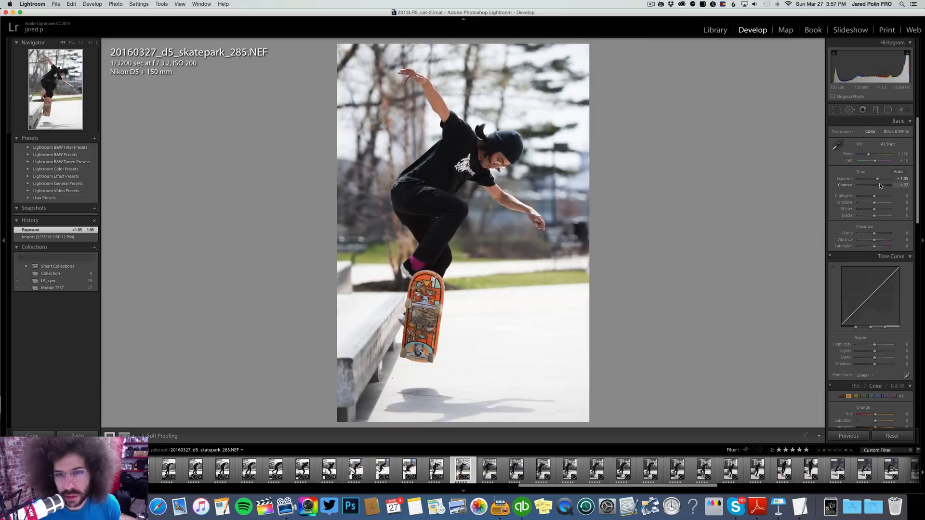
click(865, 375)
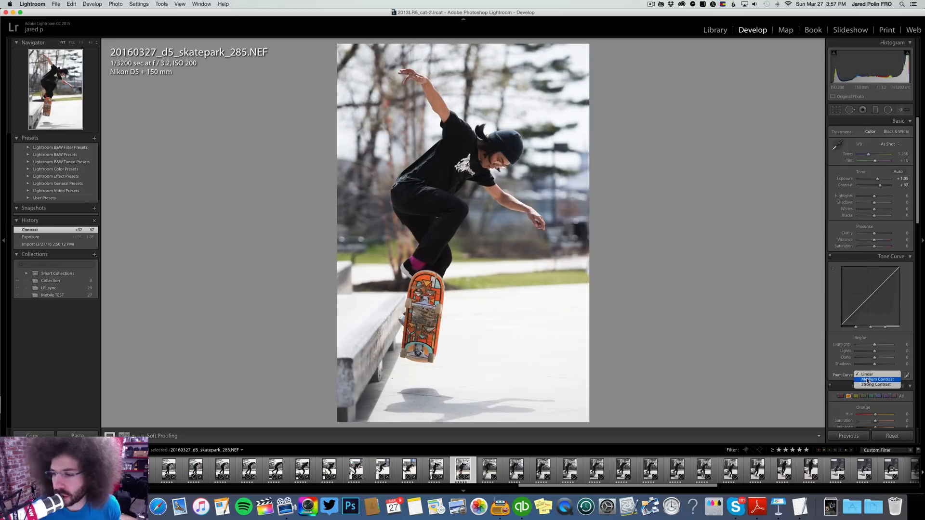
click(868, 381)
Step: Set Clarity +15, Blacks -16, temperature 4,874 and Shadows +20 on skatepark_285, and give it the red label
drag(878, 235, 870, 217)
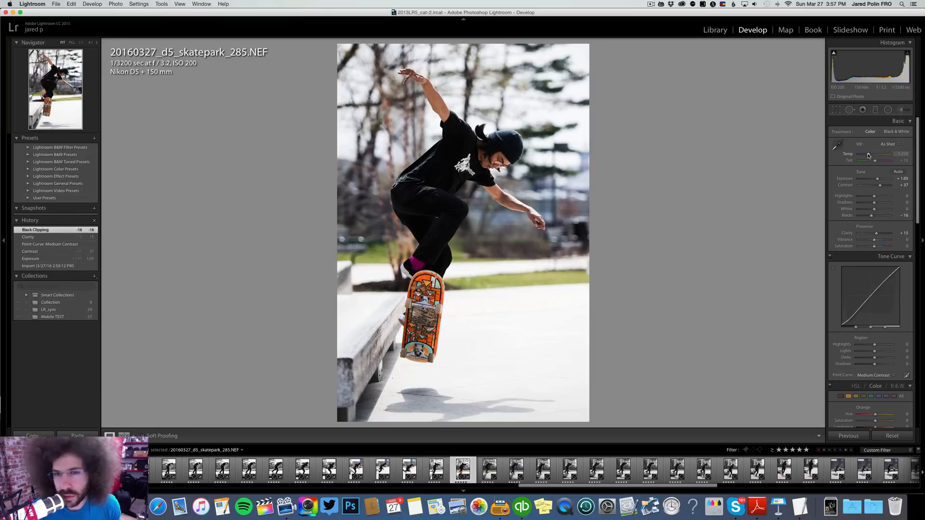
click(880, 203)
drag(880, 204, 877, 203)
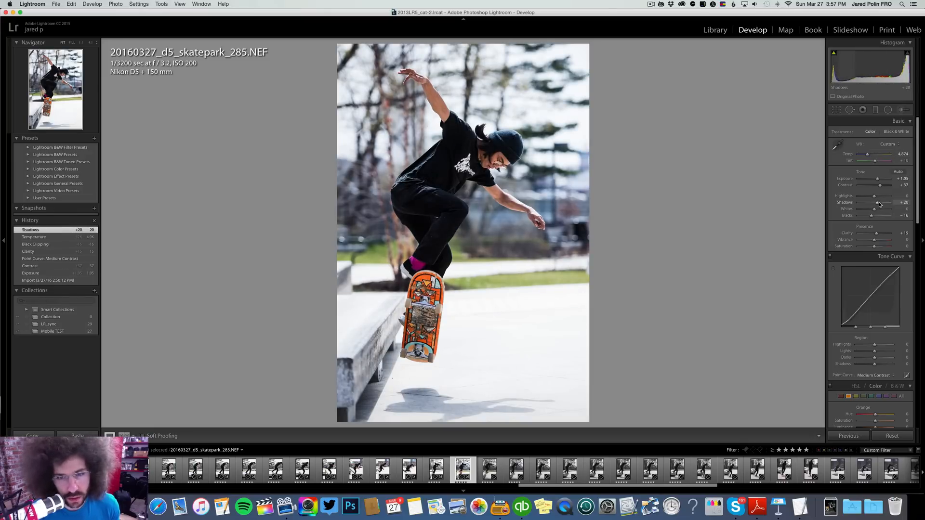
key(6)
Step: Examine the skater's face, legs and skateboard in skatepark_285 at close zoom, and return to the full view
click(506, 153)
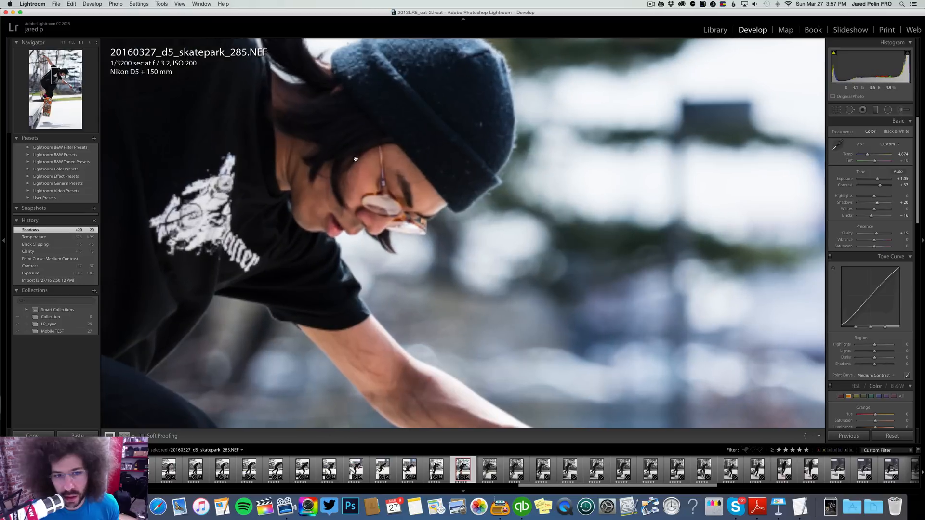
drag(506, 153, 442, 113)
scroll(442, 114, down, 10)
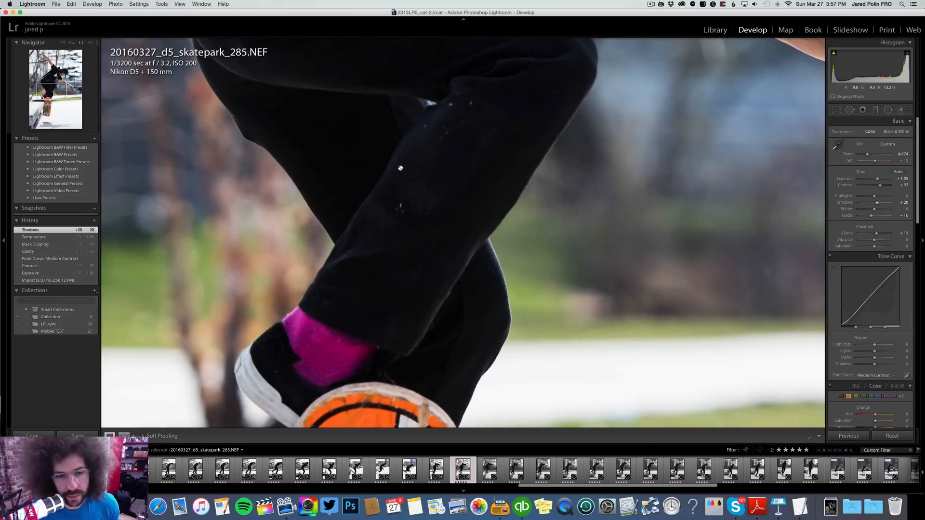
scroll(527, 155, down, 10)
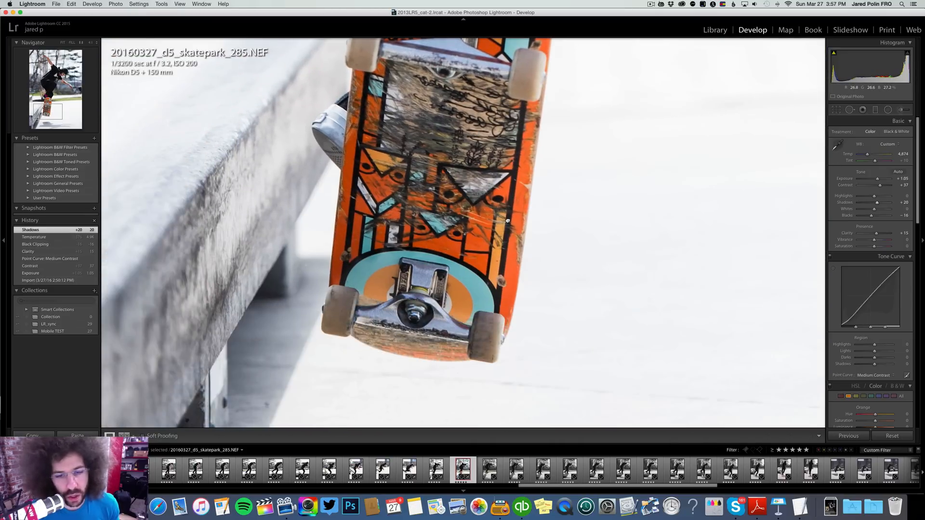
click(497, 218)
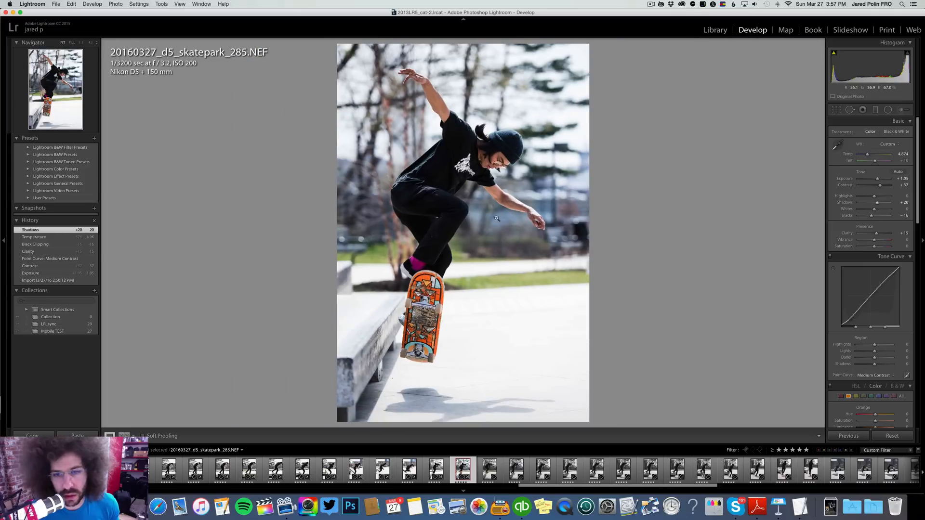
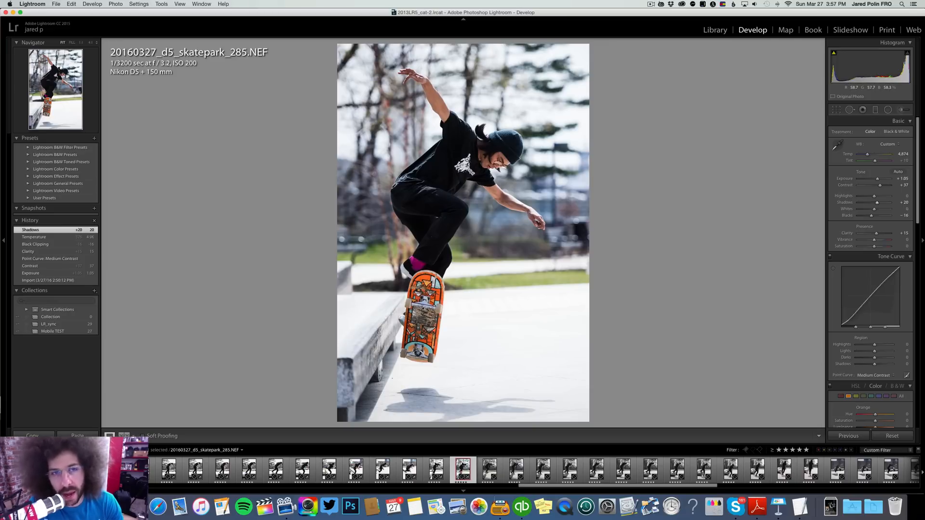
Step: Synchronize the skatepark_285 settings to the remaining frames of its sequence, from skatepark_286 onward
key(Right)
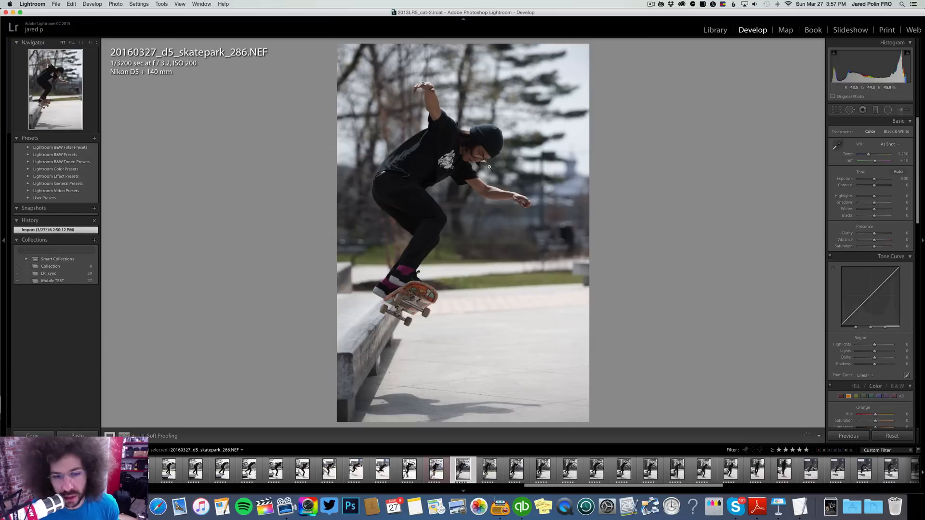
key(Left)
scroll(671, 469, right, 4)
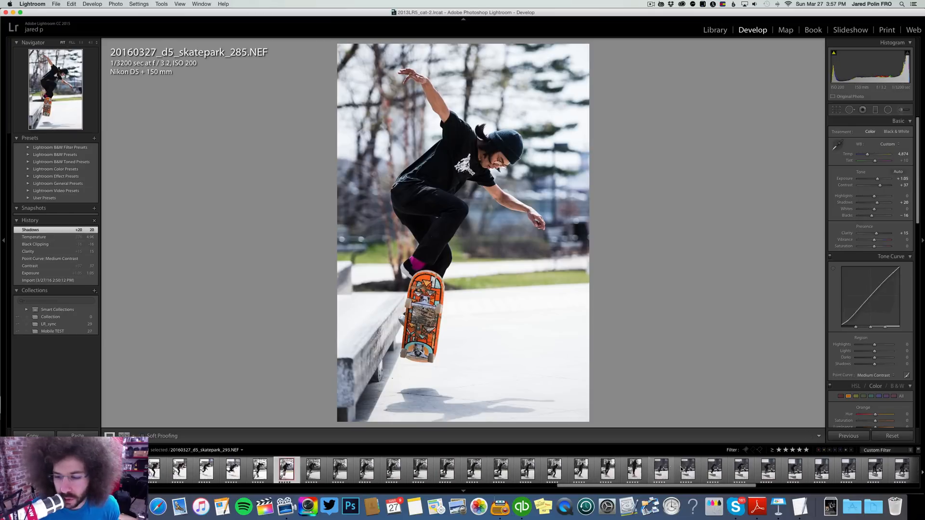
shift+click(574, 470)
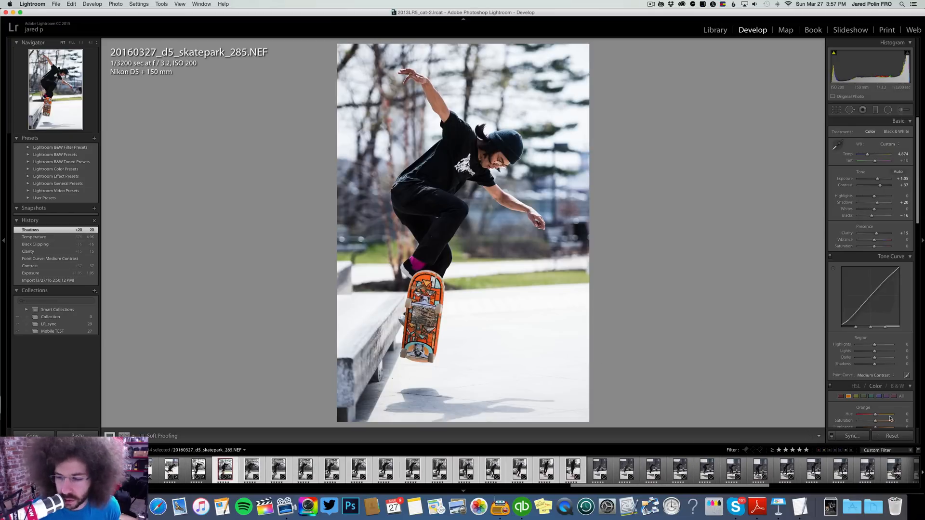
Step: Review the synced frames one by one from skatepark_286 onward, up to the next sequence's first frame, skatepark_311
click(259, 471)
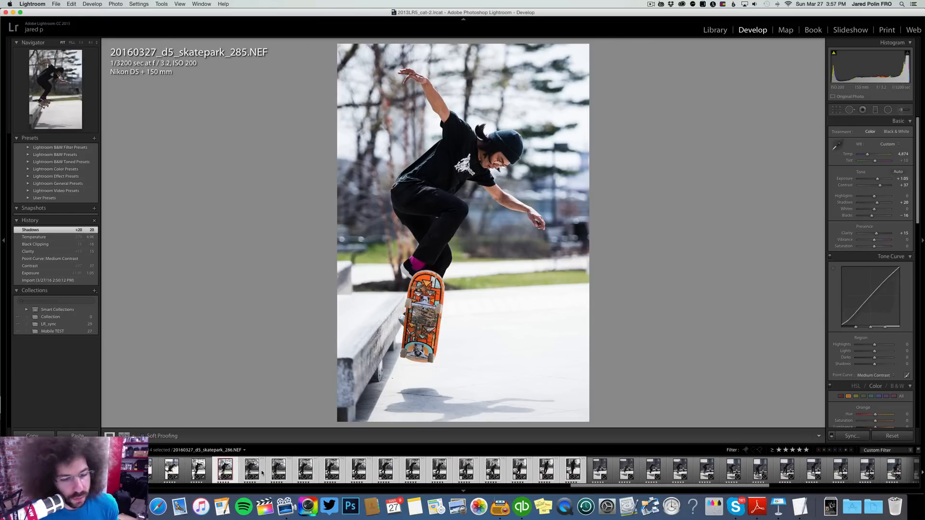
key(Right)
key(Right)
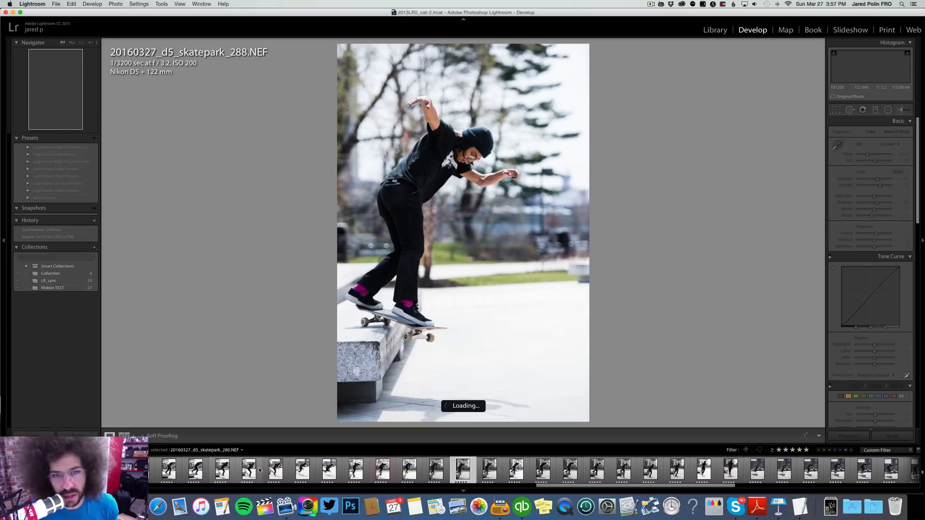
key(Right)
key(Right)
key(Right)
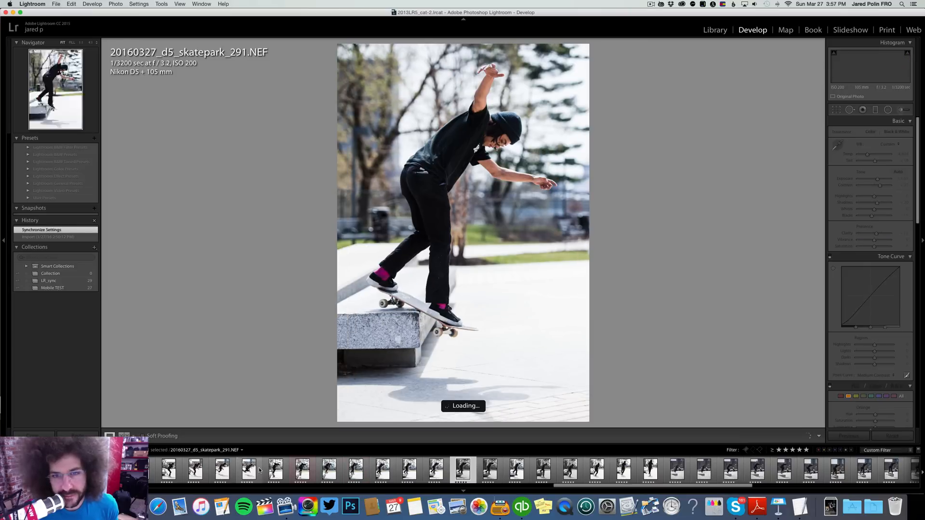
key(Right)
key(Right)
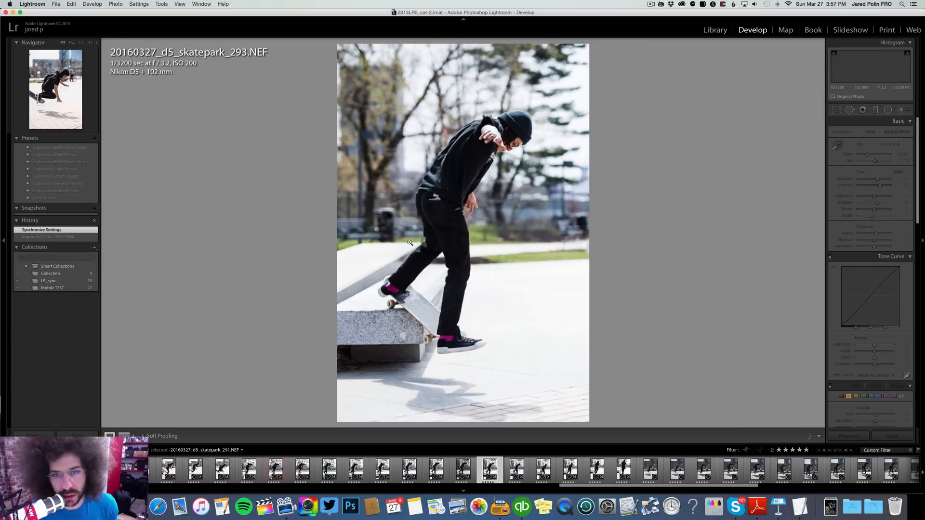
key(Right)
key(Right)
key(Right)
key(Right)
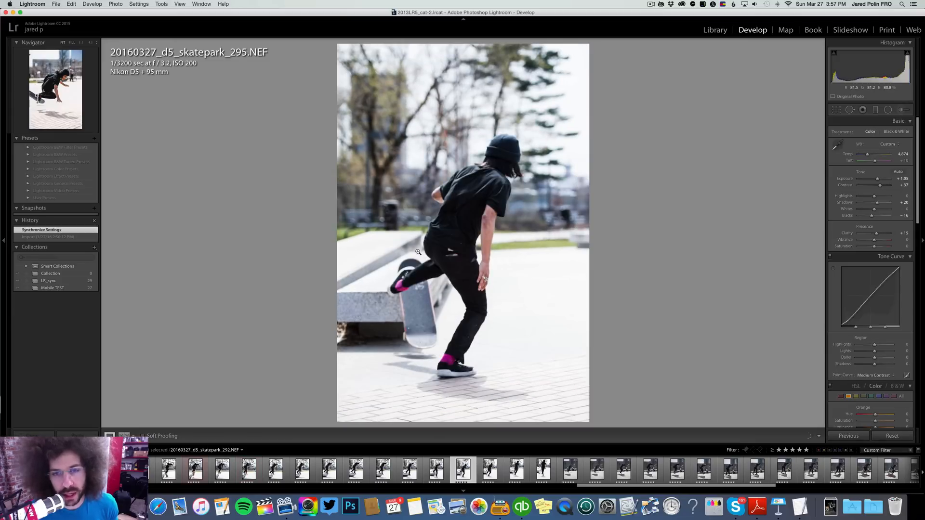
key(Right)
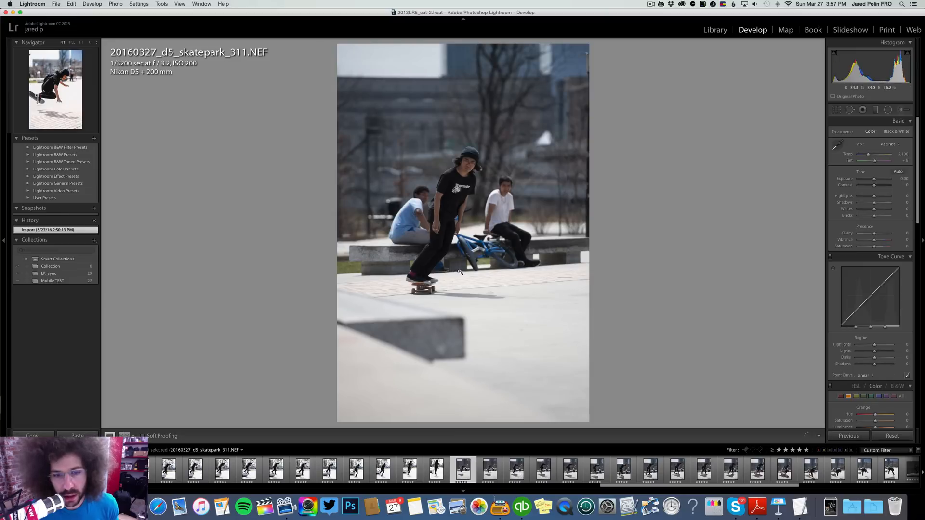
Step: Review the skatepark_311 to skatepark_316 frames and examine the skater's face in skatepark_316 at close zoom
key(Right)
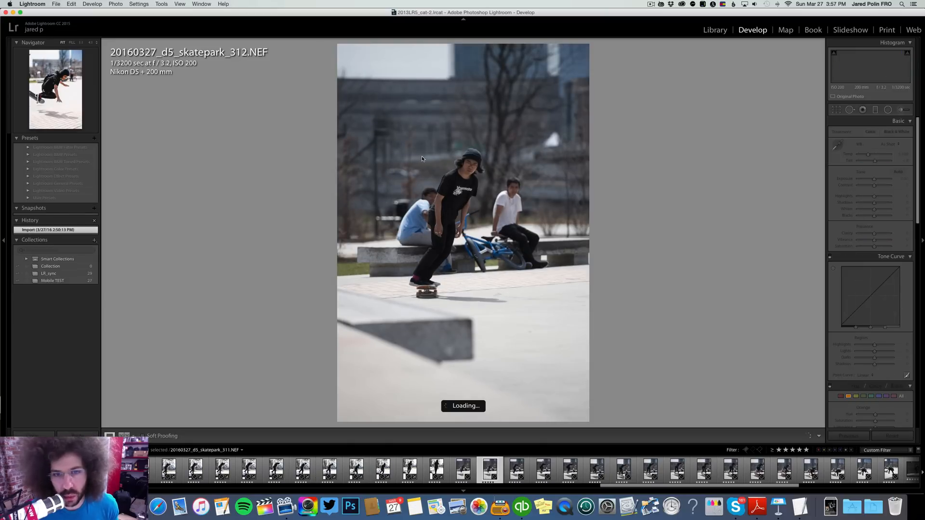
key(Right)
key(Right)
key(Right)
key(Right)
key(Right)
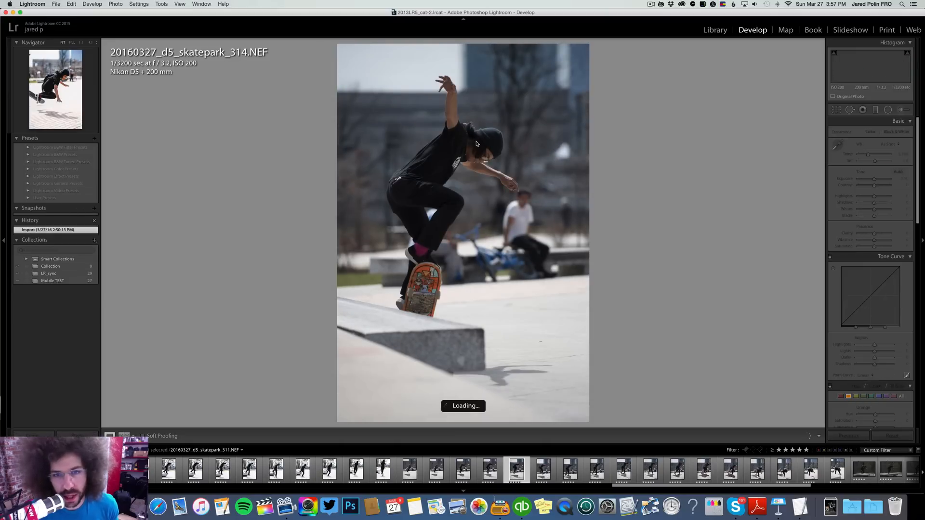
click(475, 167)
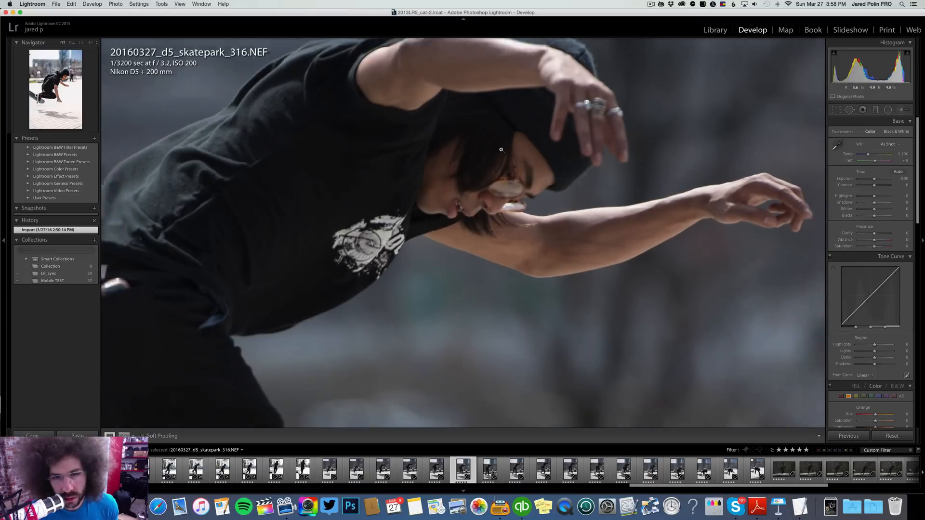
click(501, 150)
Step: Review the rest of the vertical skateboarding sequence frame by frame, from skatepark_317 to skatepark_327
key(Right)
key(Right)
key(Right)
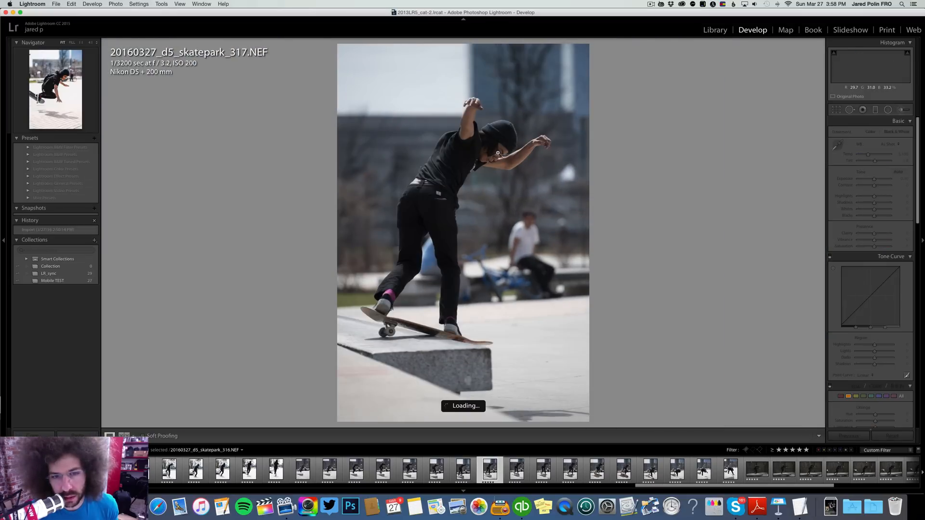
key(Right)
key(Right)
key(Right)
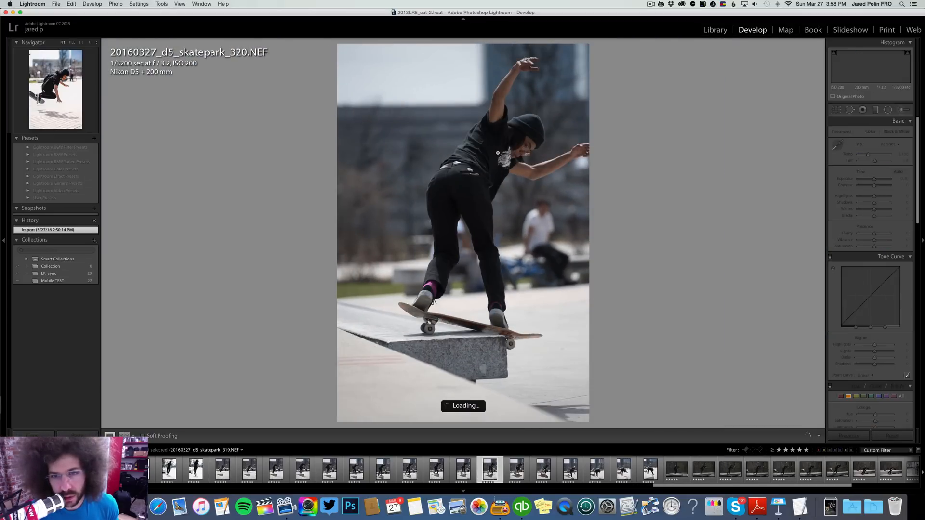
key(Right)
key(Right)
key(Right)
key(Right)
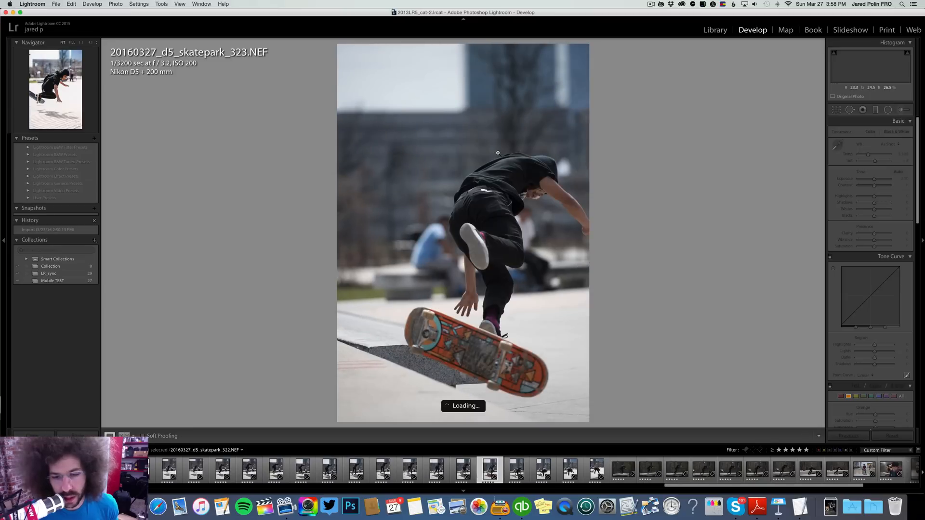
key(Right)
key(Right)
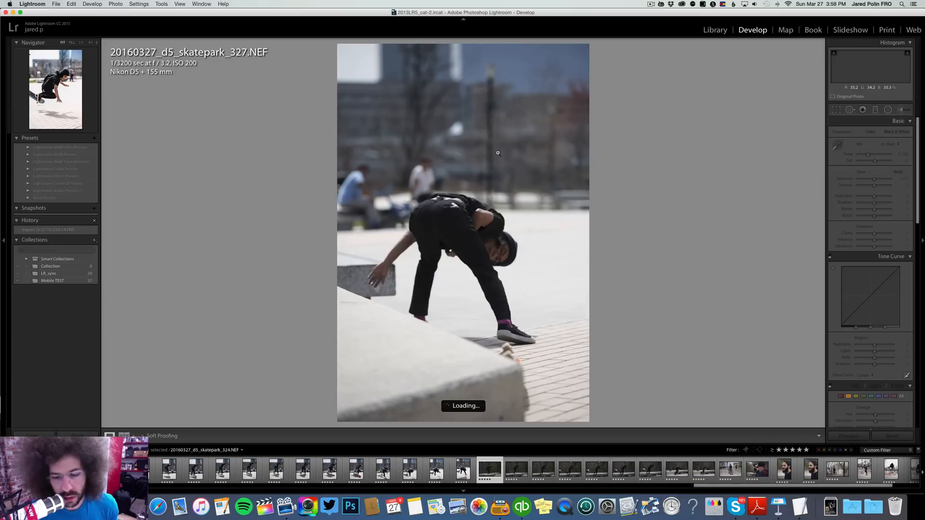
Step: Review the darker ledge sequence from skatepark_334 onward, up to the first close portrait of the bearded man
key(Right)
key(Right)
key(Right)
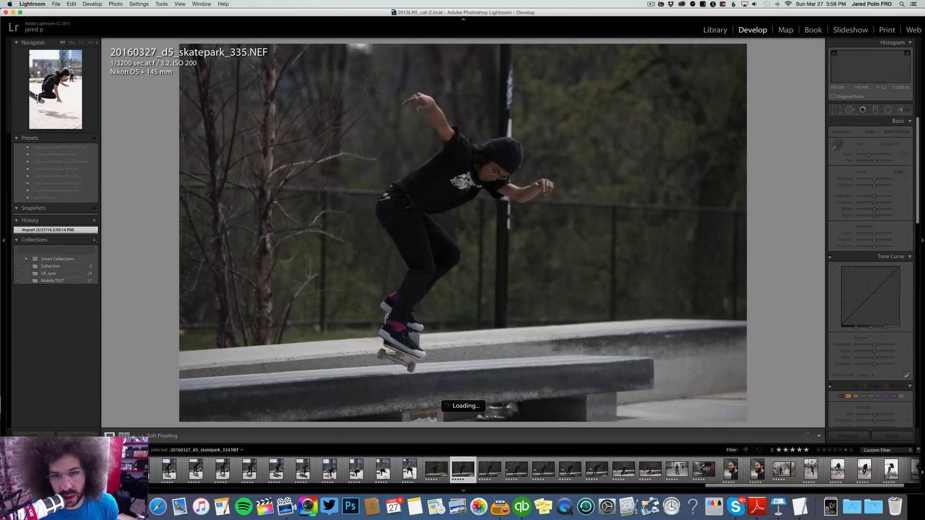
key(Right)
key(Right)
key(Right)
key(Right)
key(Right)
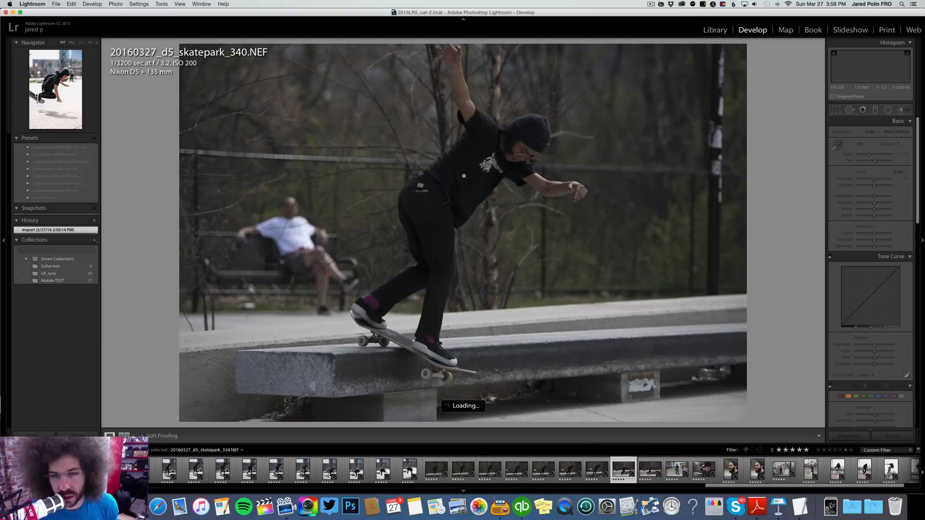
key(Right)
key(Right)
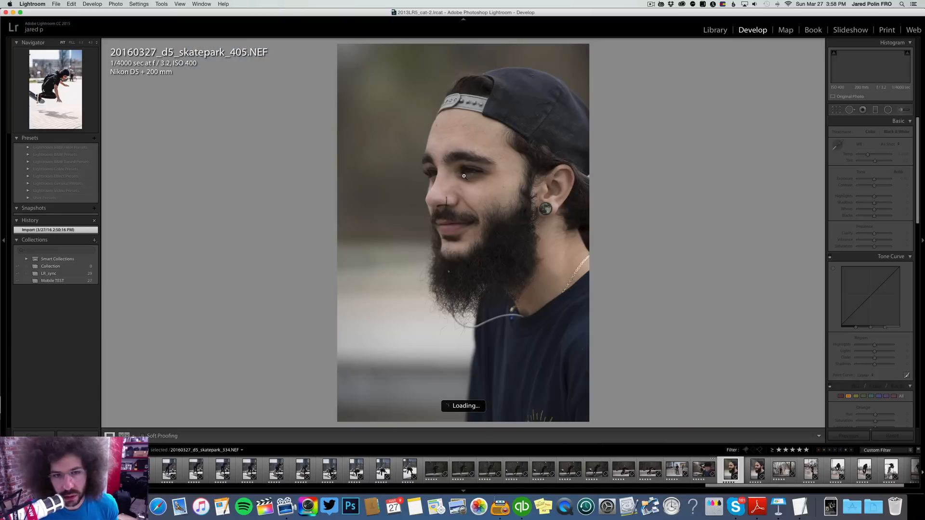
Step: Examine the scooter rider's face in skatepark_343 at close zoom and compare the photo with skatepark_405
key(Left)
key(Left)
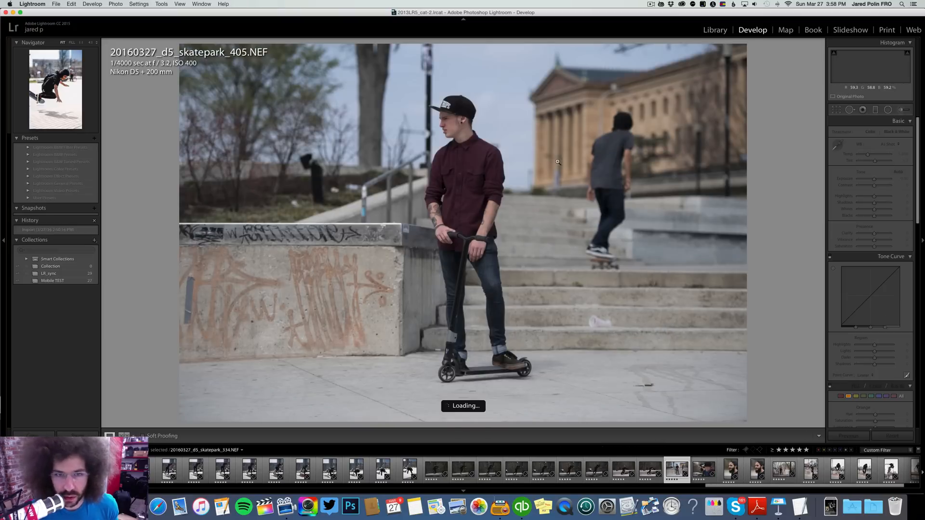
click(457, 117)
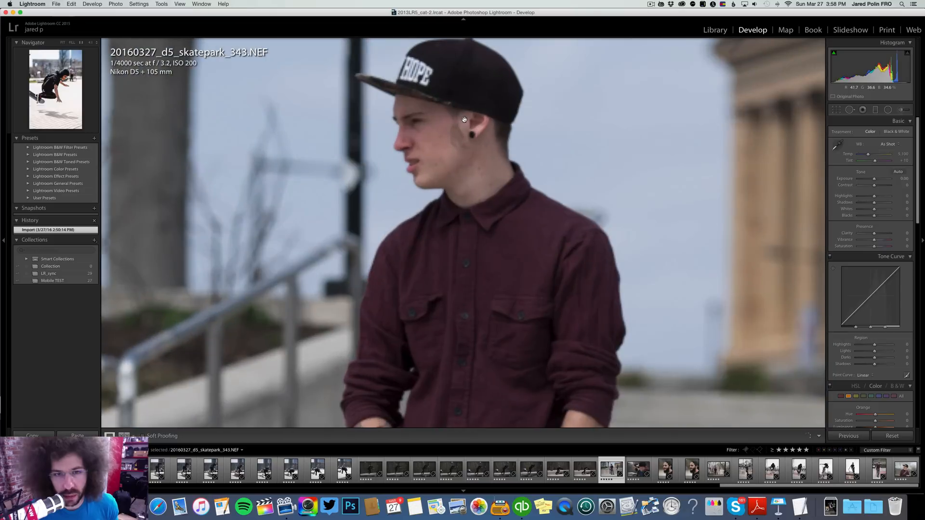
click(412, 107)
key(Right)
key(Left)
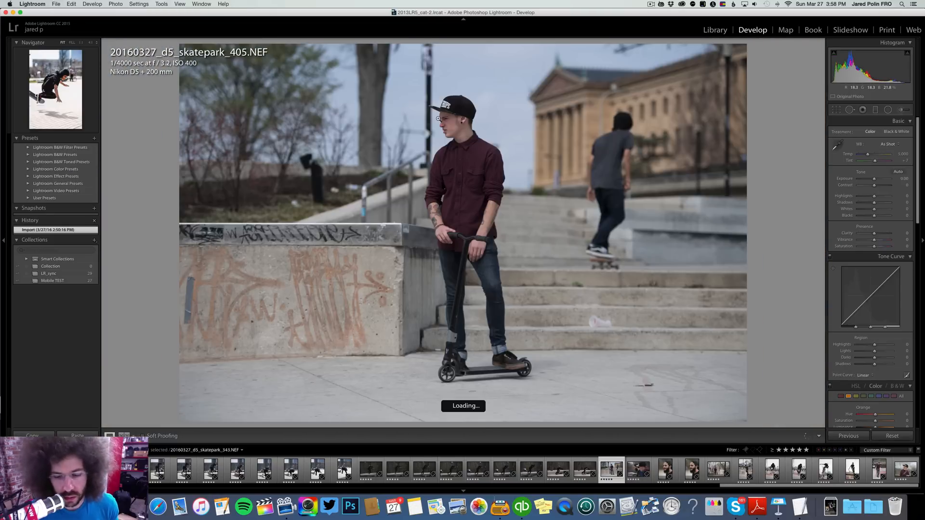
Step: Set the rating to 0 for skatepark_343, skatepark_405, the ledge sequence from skatepark_342 back to skatepark_334, and the portrait skatepark_411
key(0)
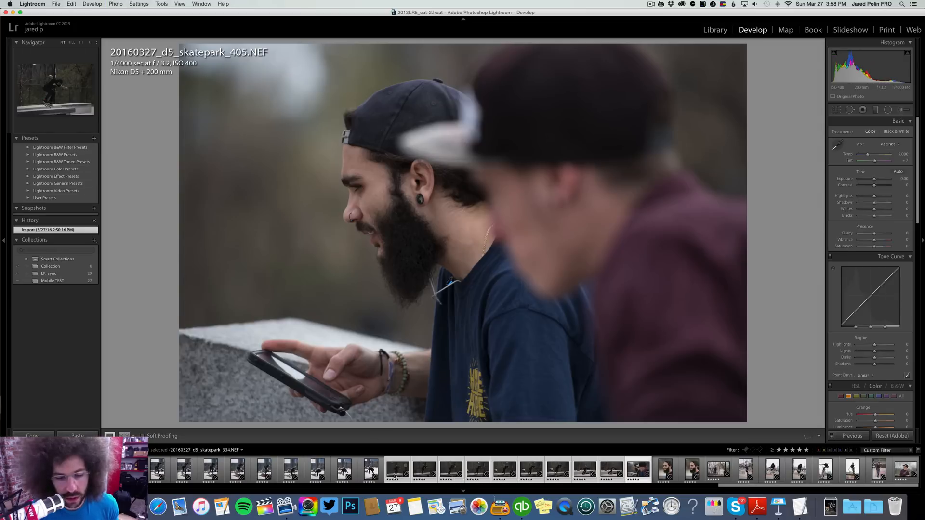
key(0)
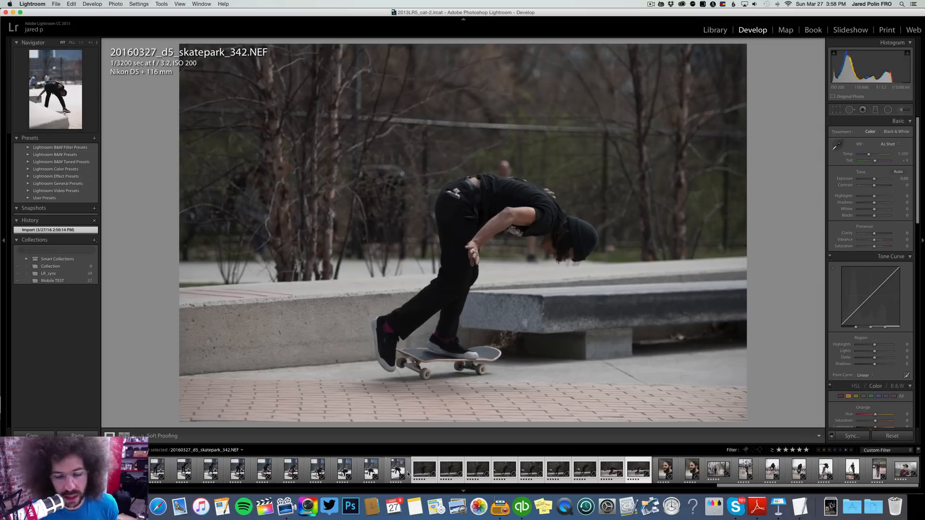
key(0)
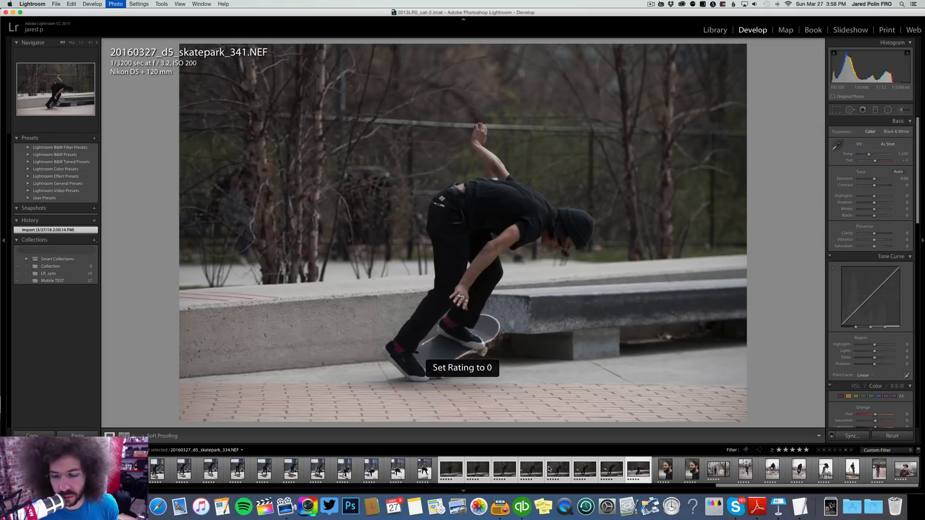
key(0)
key(0)
key(0)
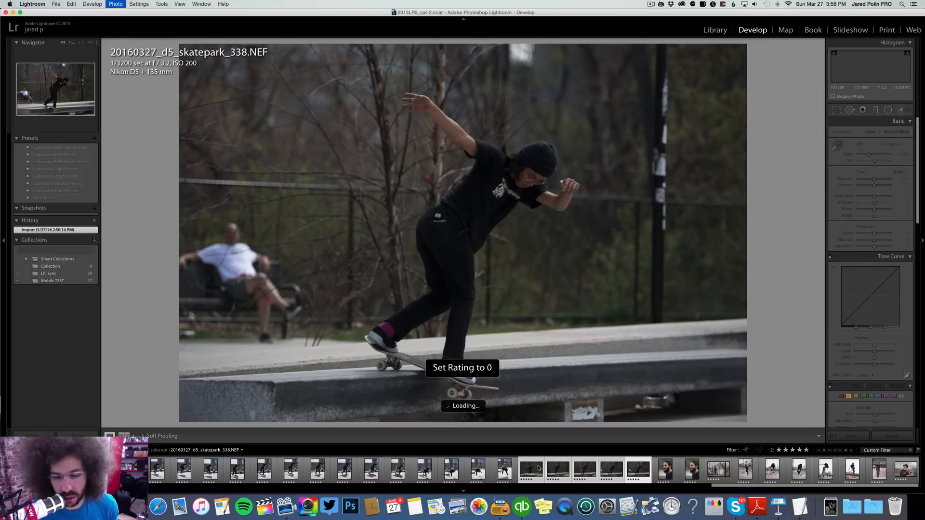
key(0)
key(0)
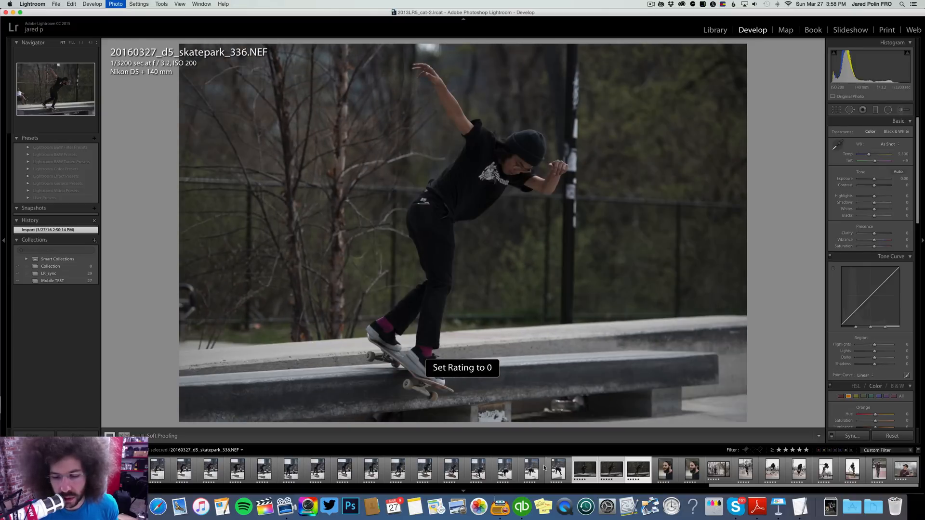
key(0)
key(0)
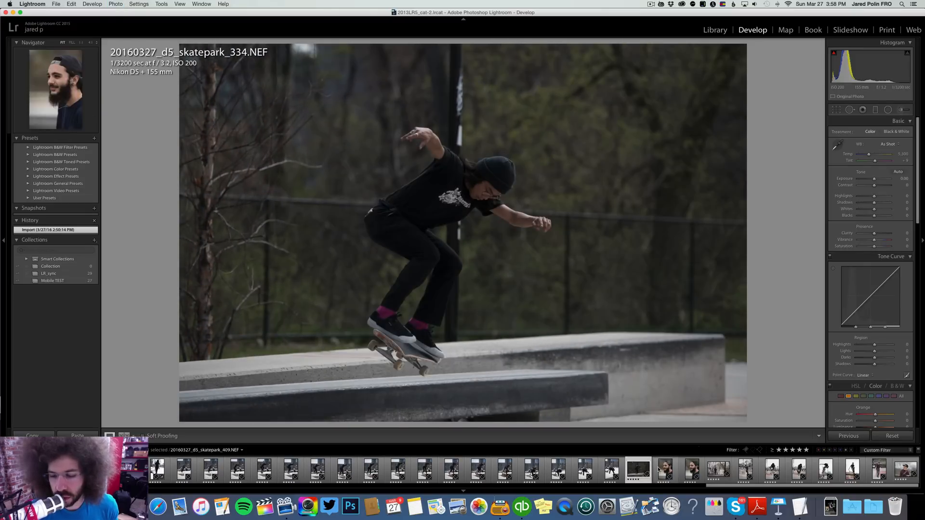
key(0)
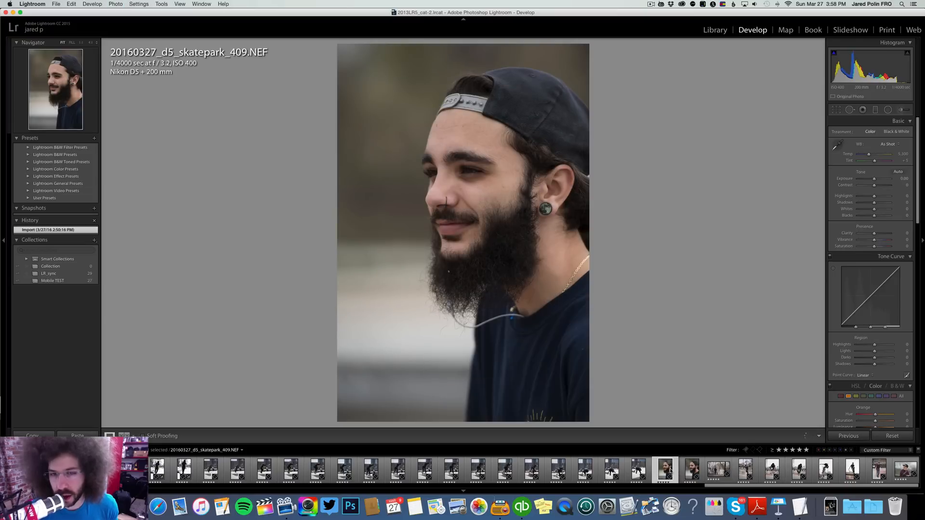
key(Right)
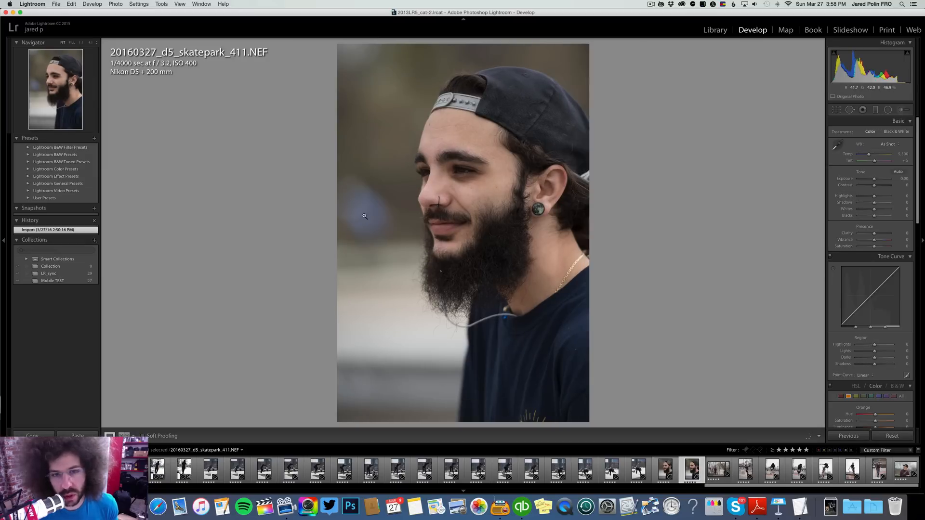
key(0)
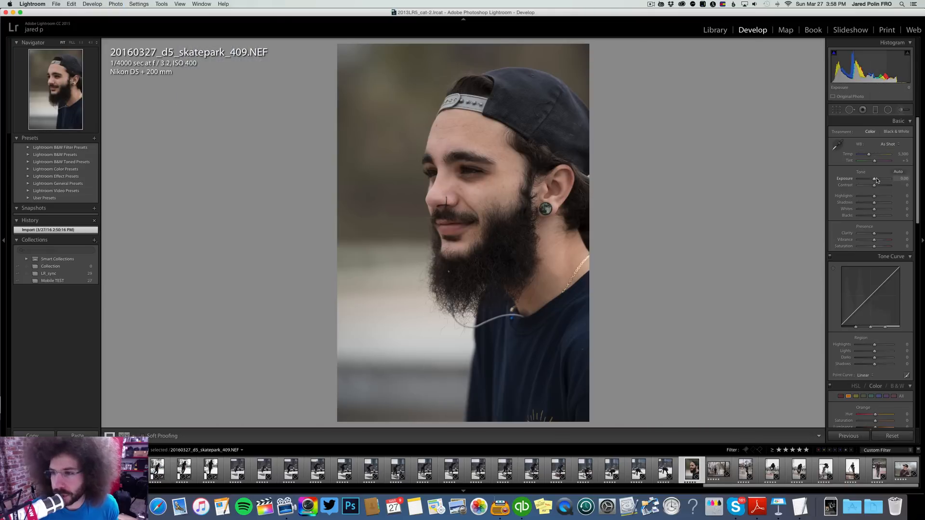
Step: Set Exposure +0.40, Contrast +33, Highlights -36 and Clarity +20 on the portrait skatepark_409, and give it the red label
drag(875, 179, 880, 186)
key(6)
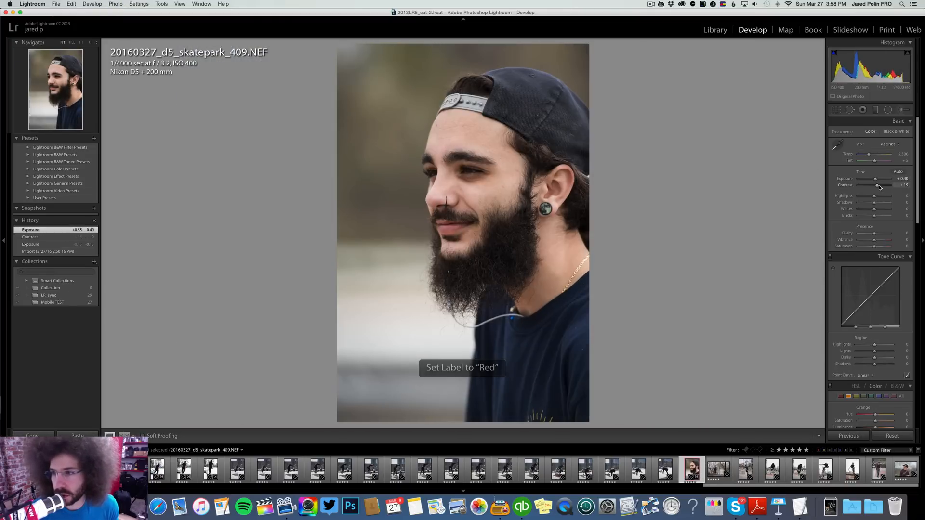
click(869, 196)
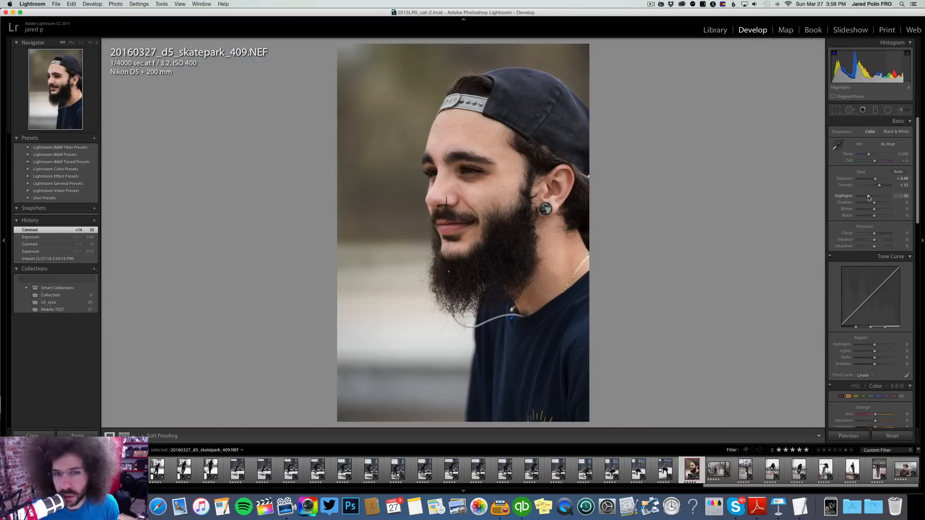
click(877, 234)
Step: Apply the Medium Contrast point curve to skatepark_409, set Shadows +57 and temperature 5,022, and compare the black-and-white treatment with color
click(865, 375)
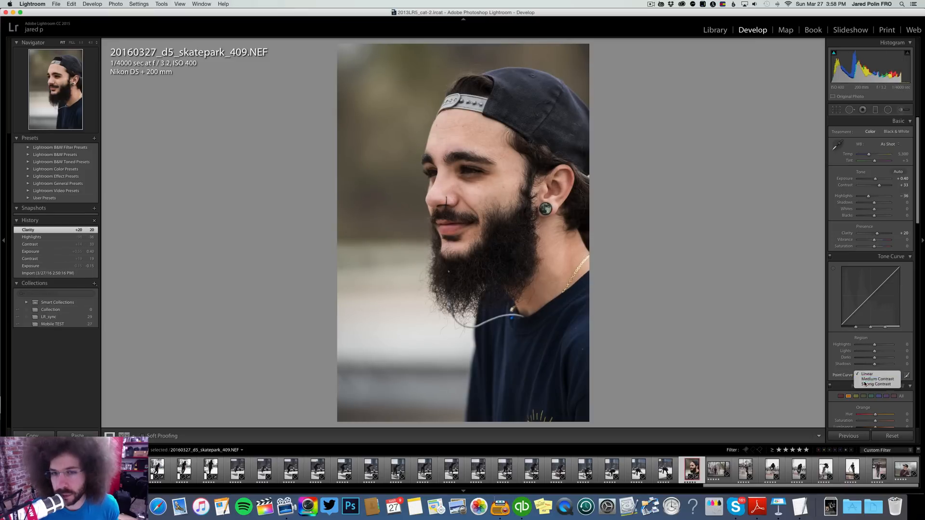
click(867, 380)
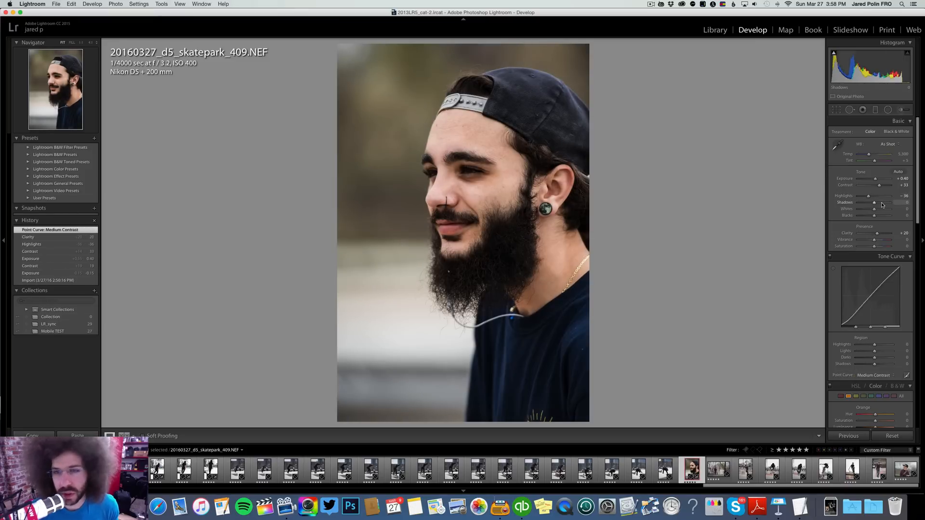
drag(882, 205, 883, 204)
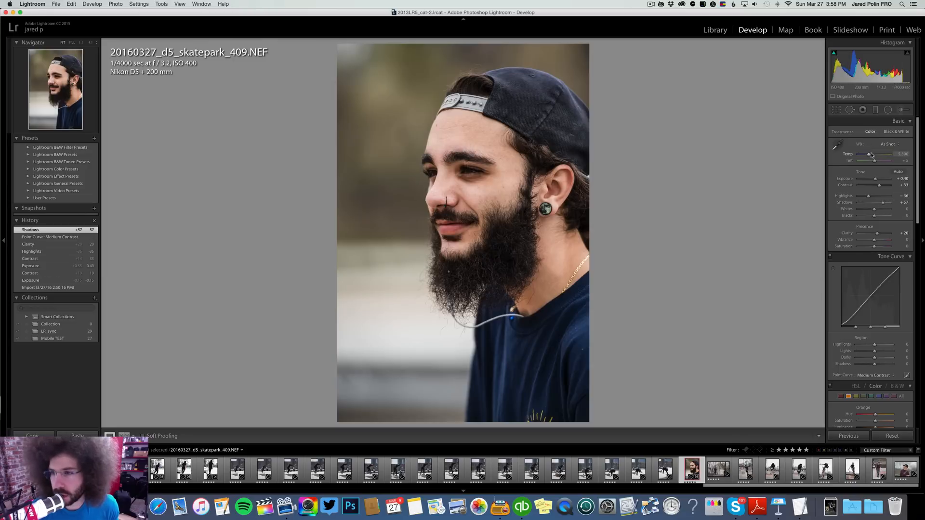
drag(868, 155, 869, 156)
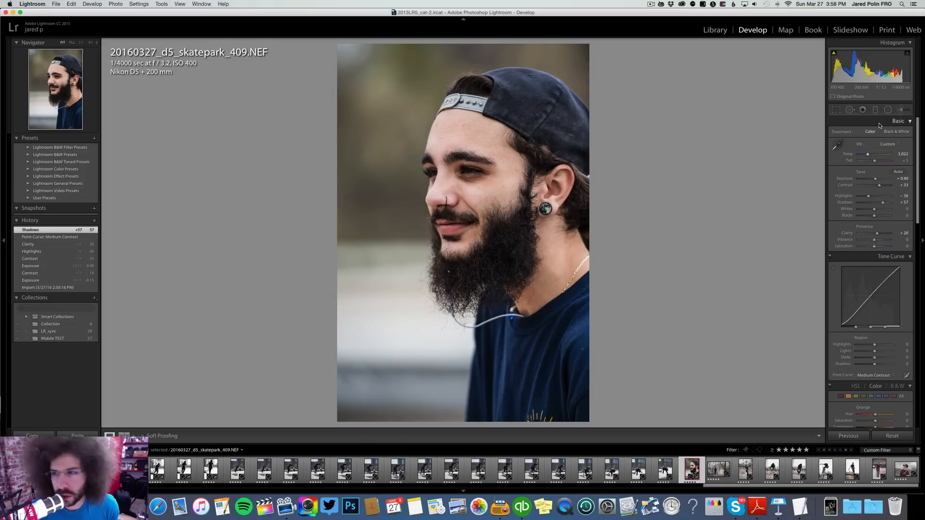
click(896, 132)
click(869, 132)
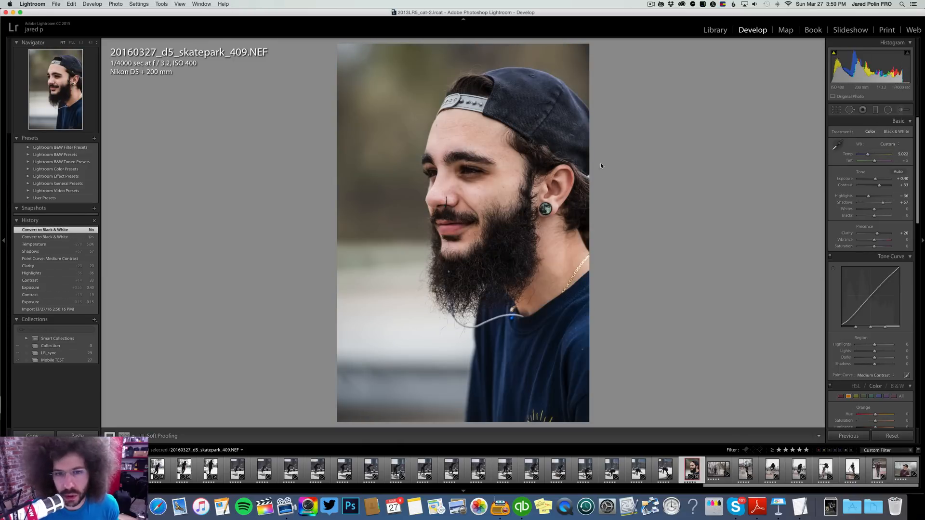
Step: Paint the Iris Enhance effect over both of the man's eyes in skatepark_409 with an adjustment brush of size 6.0
click(452, 173)
drag(561, 134, 539, 177)
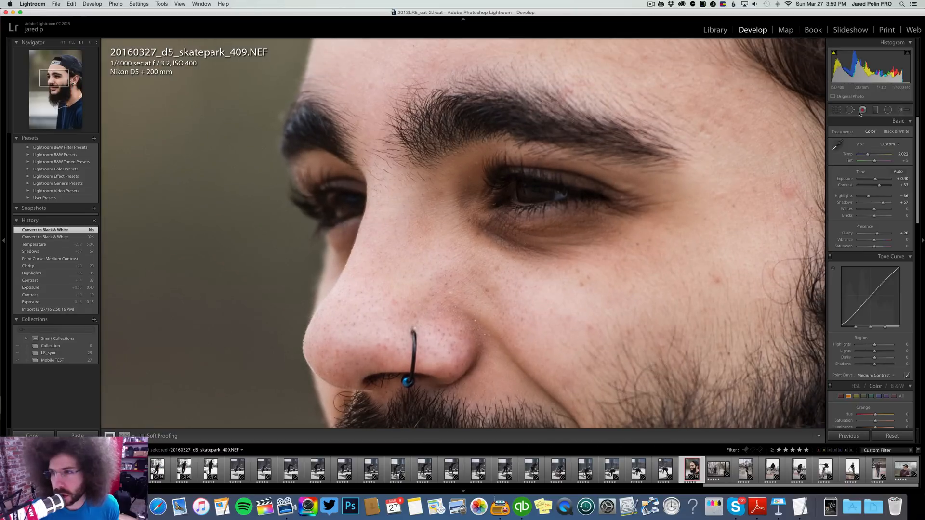
click(901, 111)
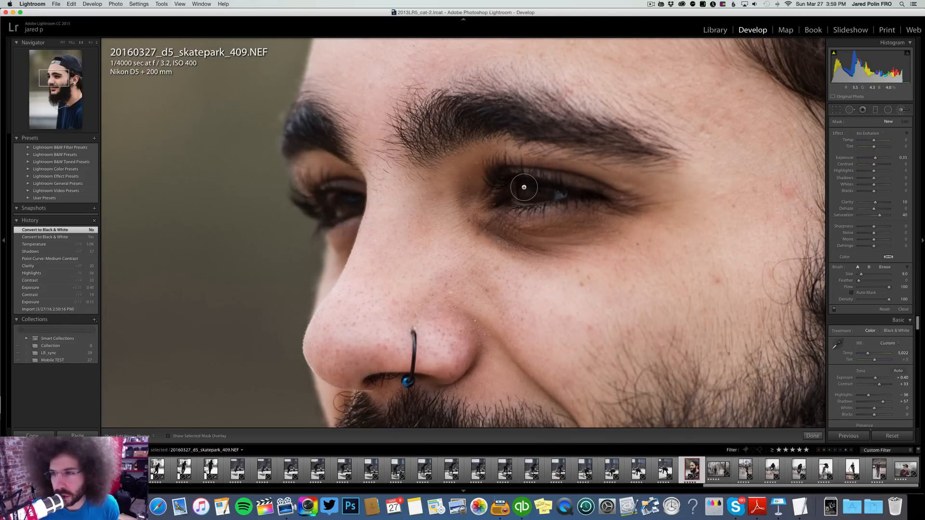
click(880, 134)
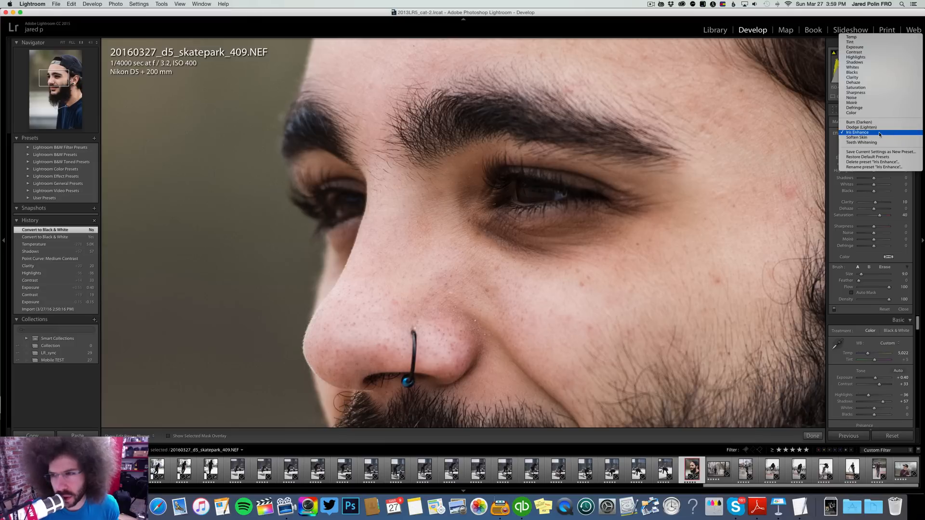
click(878, 133)
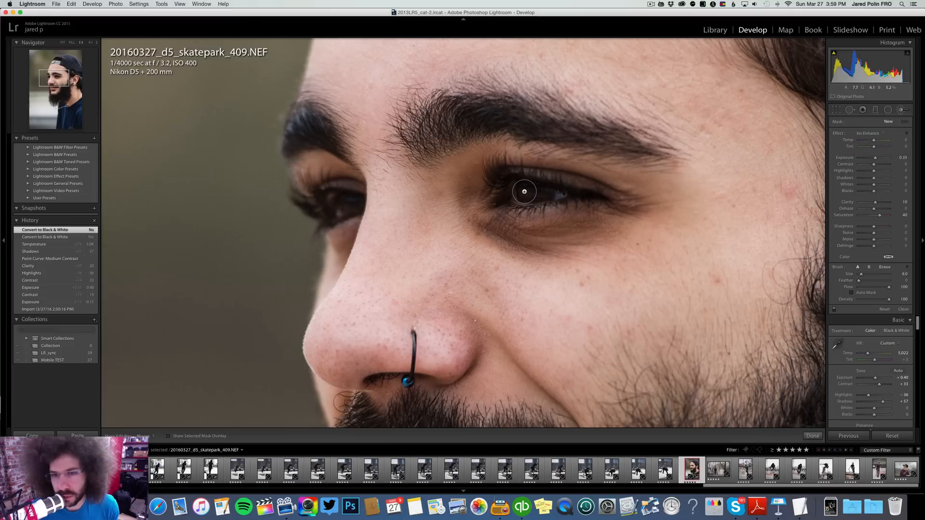
drag(552, 193, 555, 193)
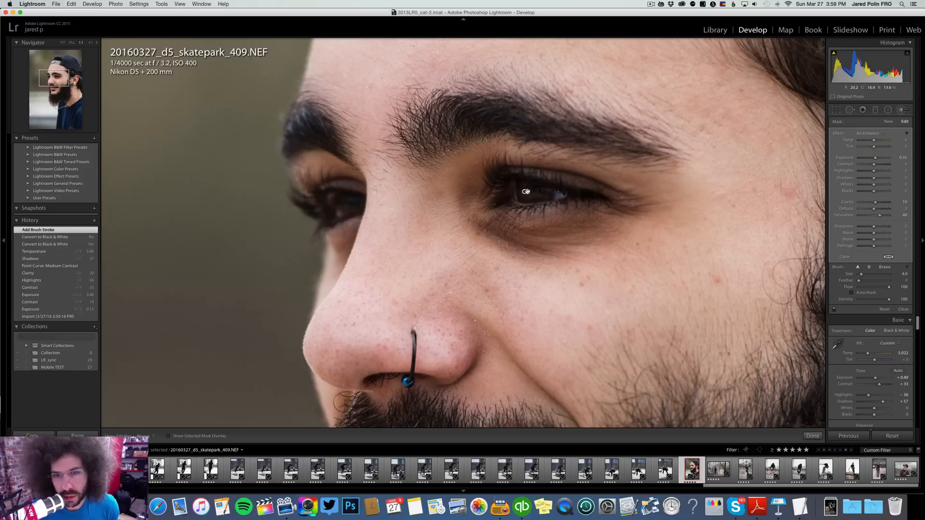
click(348, 205)
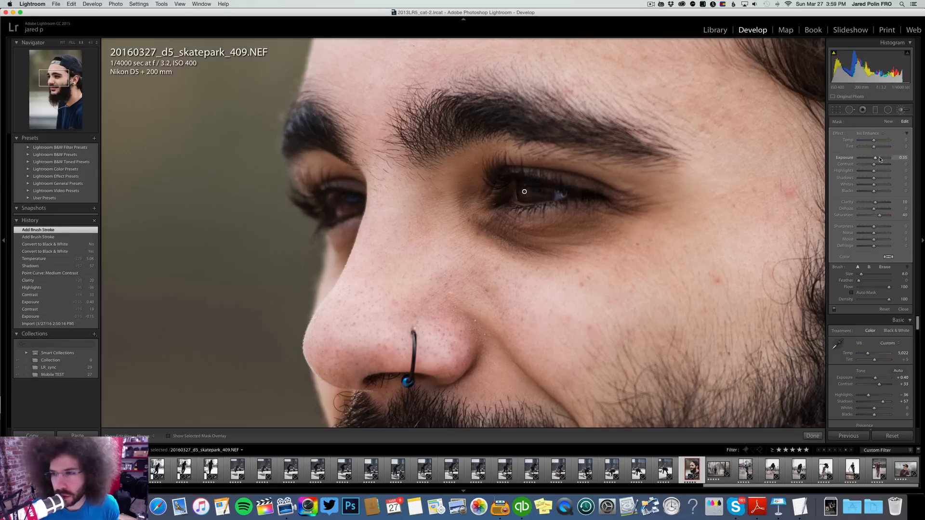
Step: Delete the iris adjustment on skatepark_409 and repaint Iris Enhance over both eyes with an adjustment brush of size 4.0
drag(880, 159, 879, 159)
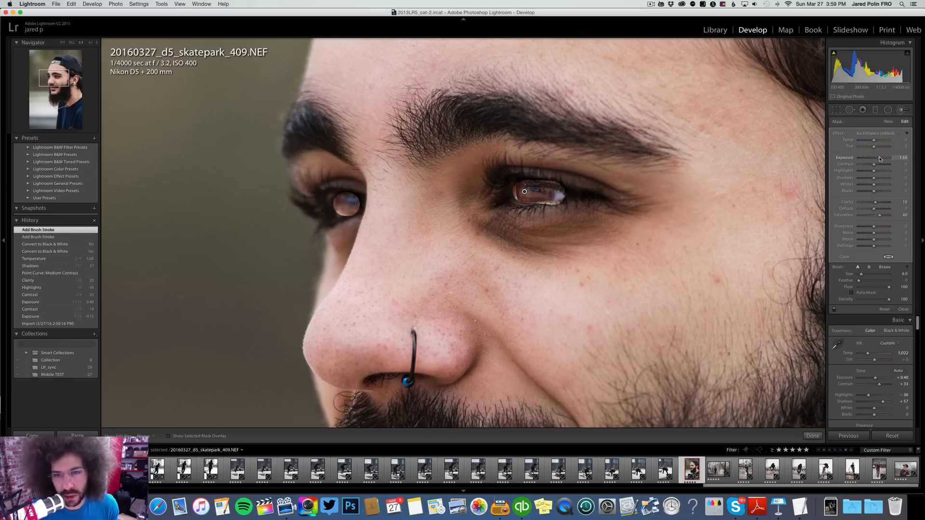
key(Delete)
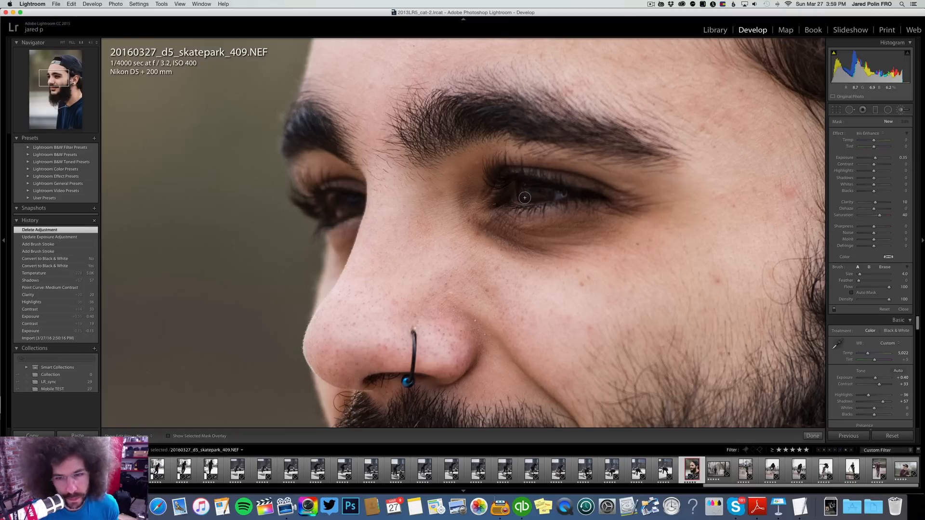
mouse_move(519, 190)
mouse_down()
mouse_move(550, 227)
mouse_move(518, 195)
mouse_up()
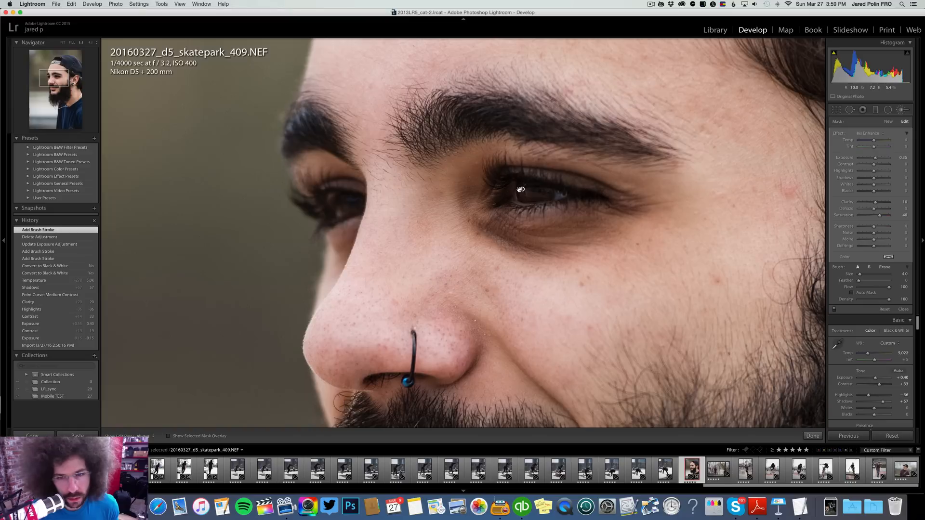
key(h)
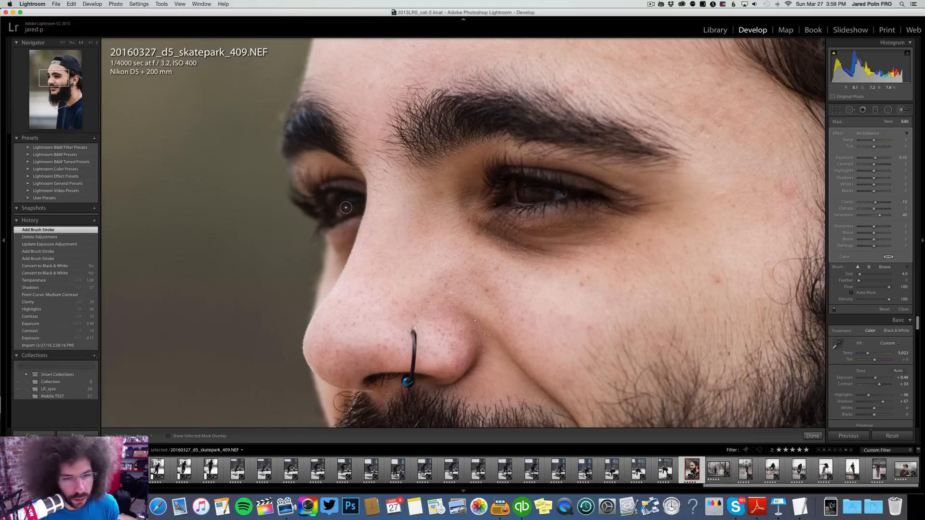
click(345, 204)
key(h)
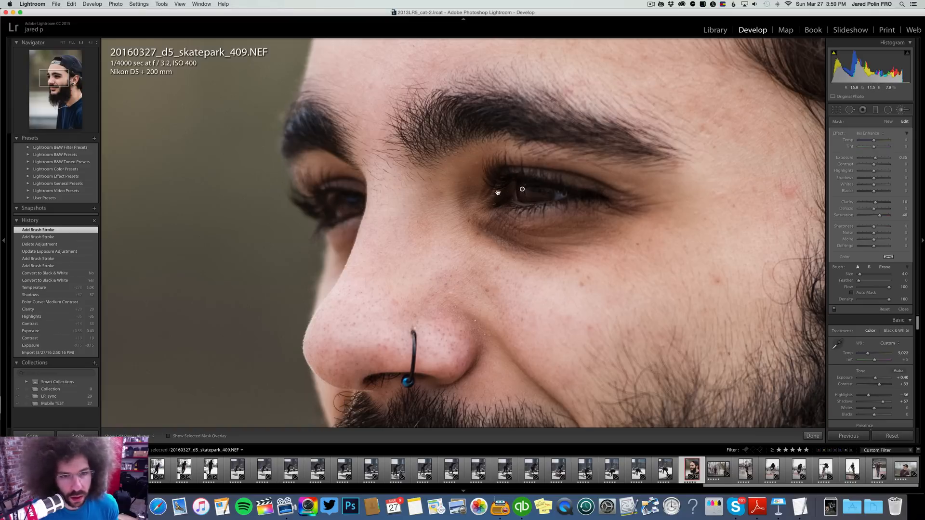
click(504, 189)
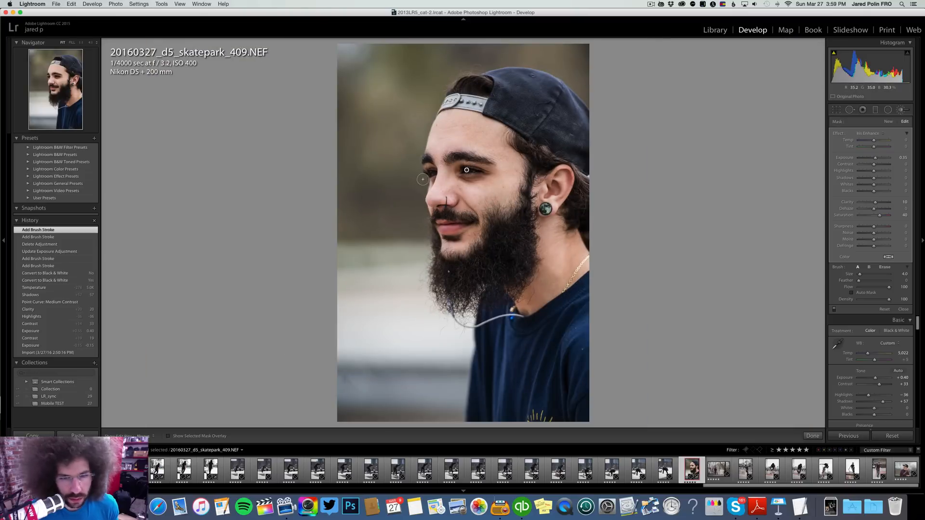
click(899, 109)
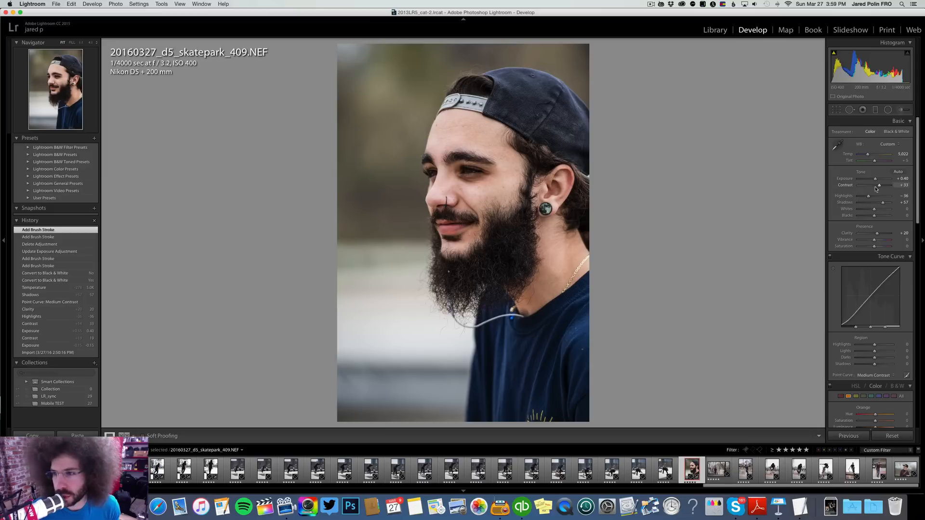
Step: Examine the skatepark_409 portrait up close, covering the eyes, cap, hair, background, skin, lips and beard
click(412, 178)
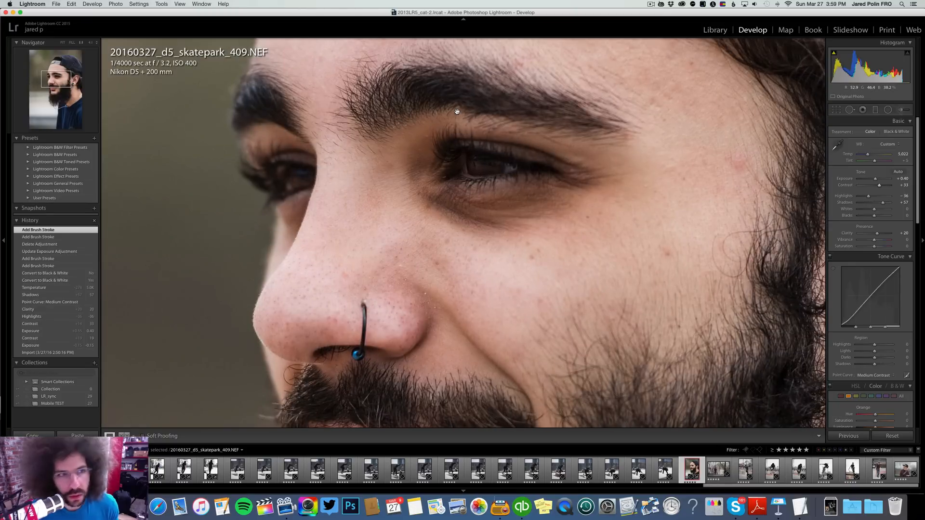
drag(452, 110, 357, 233)
drag(487, 174, 455, 296)
drag(424, 169, 465, 322)
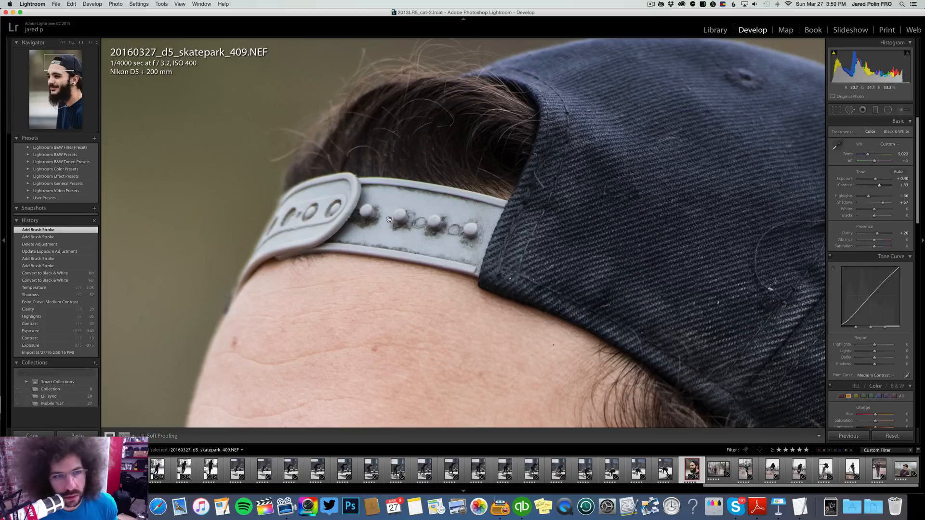
drag(613, 206, 580, 376)
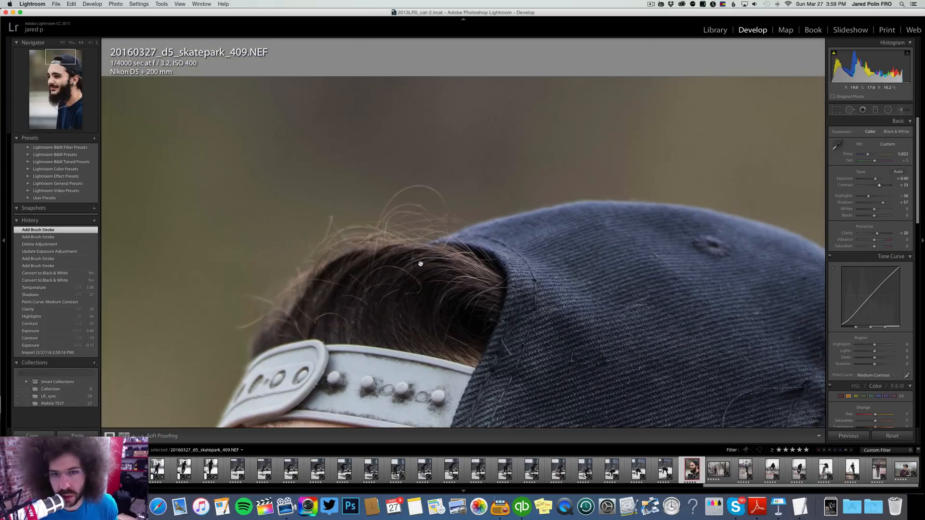
drag(284, 414, 527, 166)
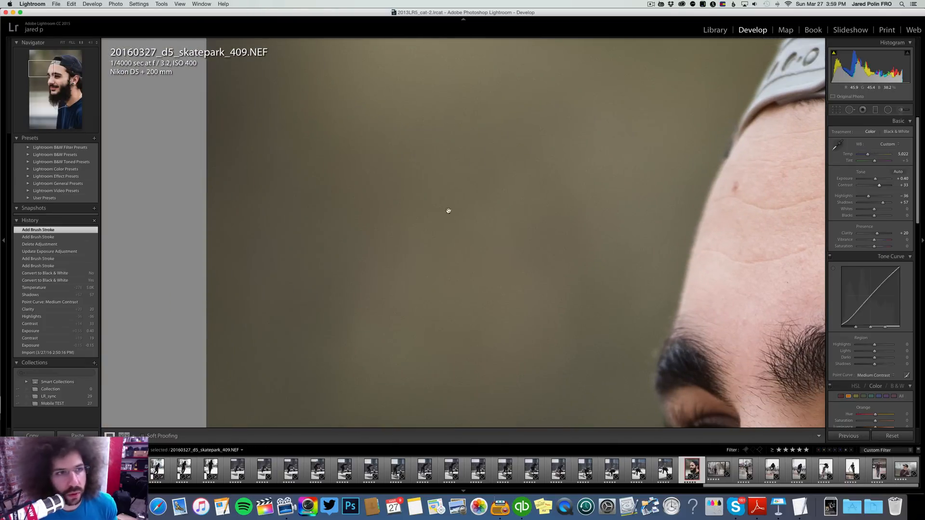
drag(617, 251, 522, 130)
drag(527, 258, 498, 134)
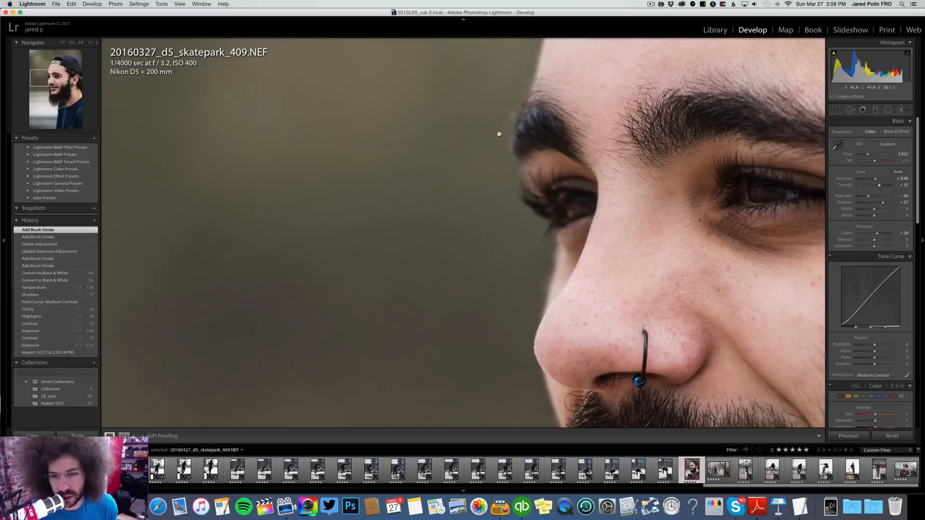
drag(510, 227, 351, 155)
drag(446, 233, 434, 231)
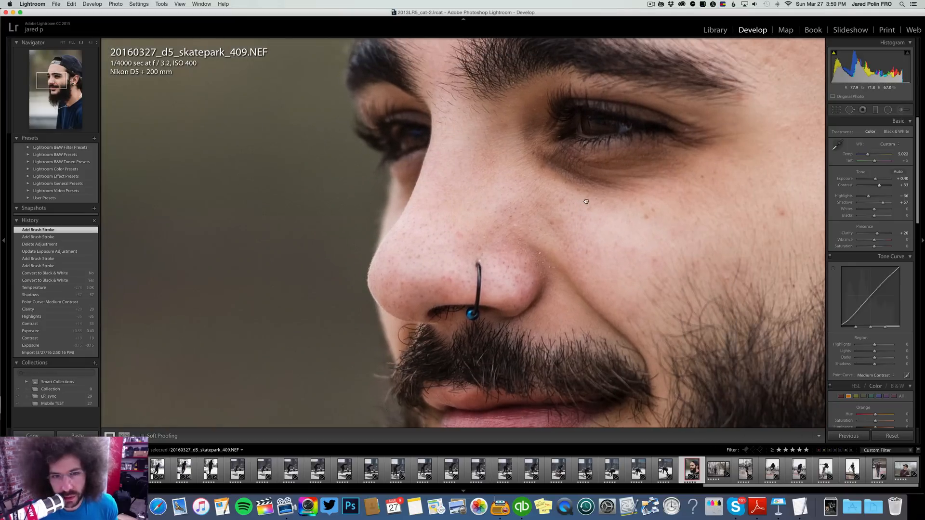
drag(398, 194, 294, 264)
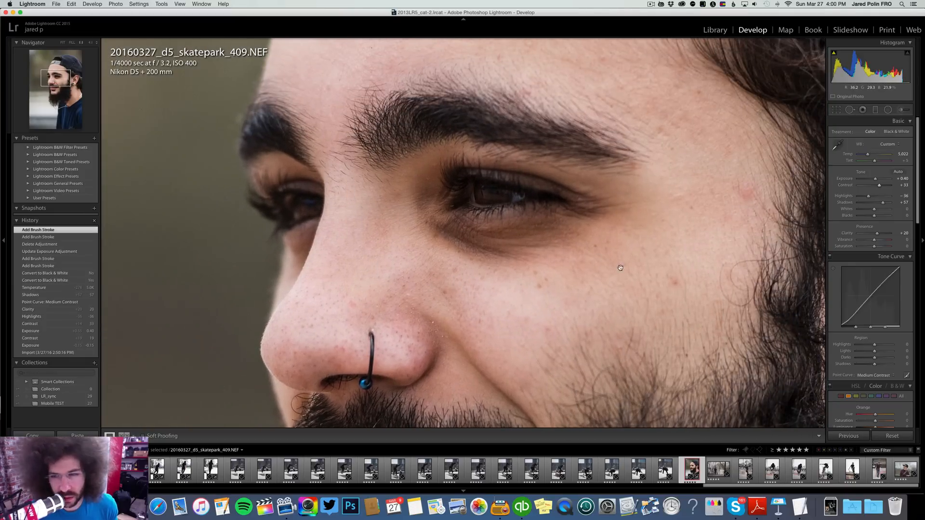
drag(492, 396, 541, 118)
drag(490, 221, 479, 151)
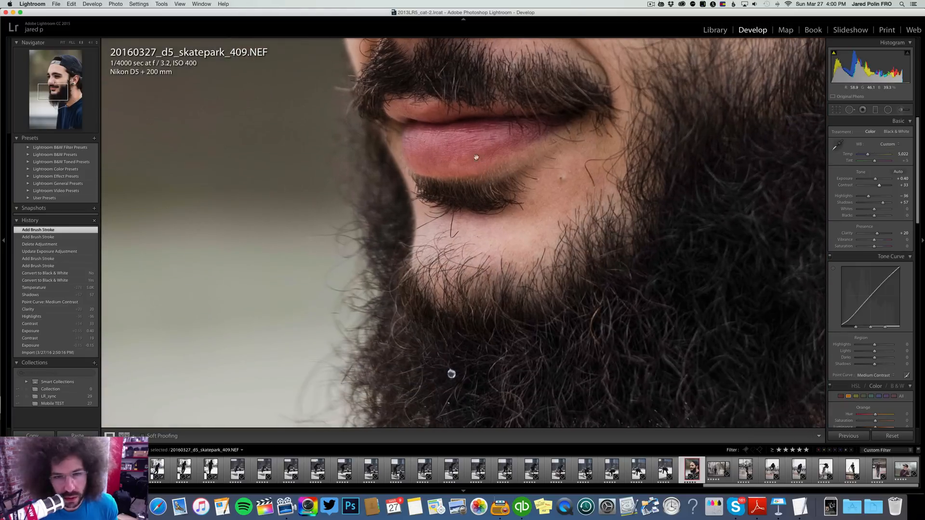
drag(449, 268, 450, 173)
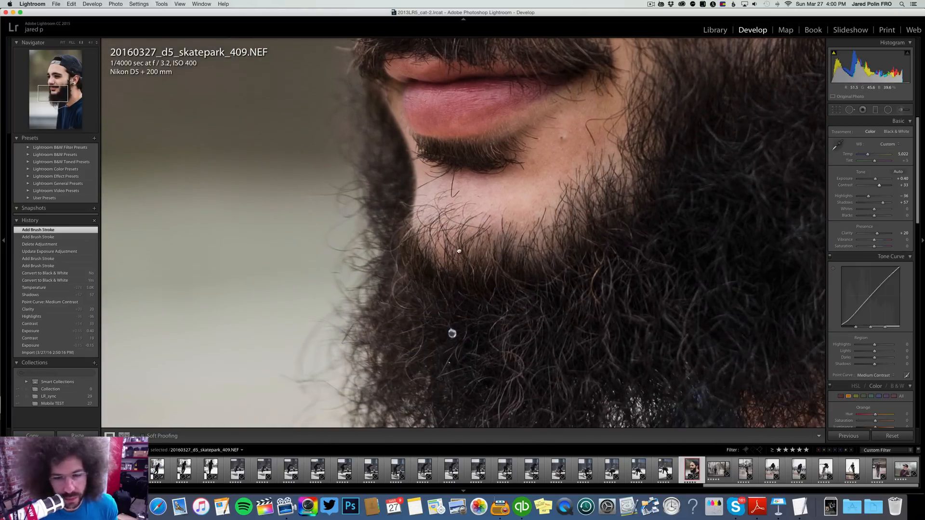
drag(458, 252, 464, 143)
drag(513, 227, 504, 112)
drag(498, 257, 509, 174)
click(509, 174)
Step: Browse the remaining five-star photos from skatepark_452 through skatepark_532
key(Right)
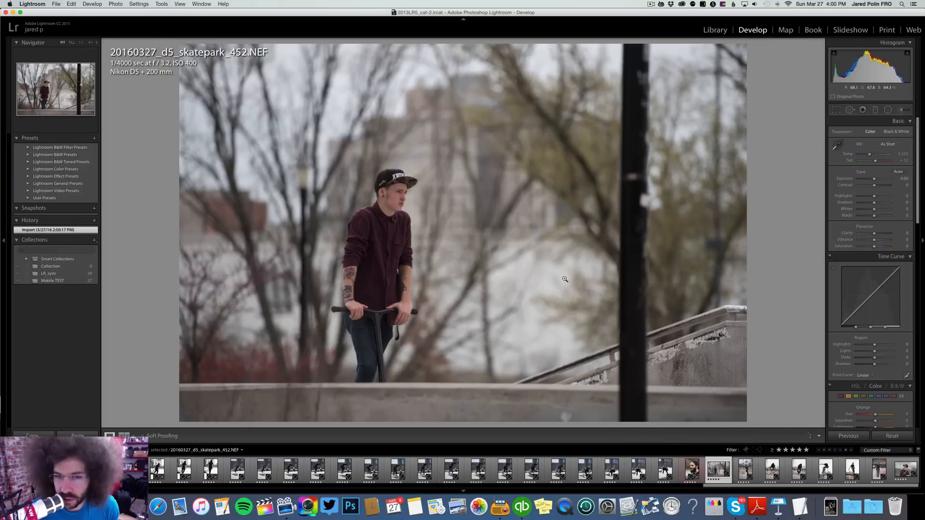
key(Right)
key(Right)
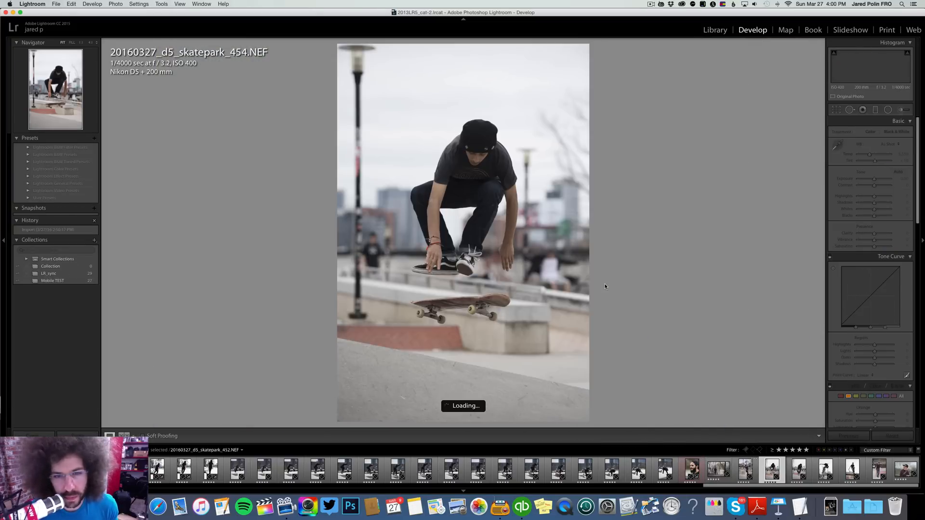
key(Right)
key(Right)
key(Right)
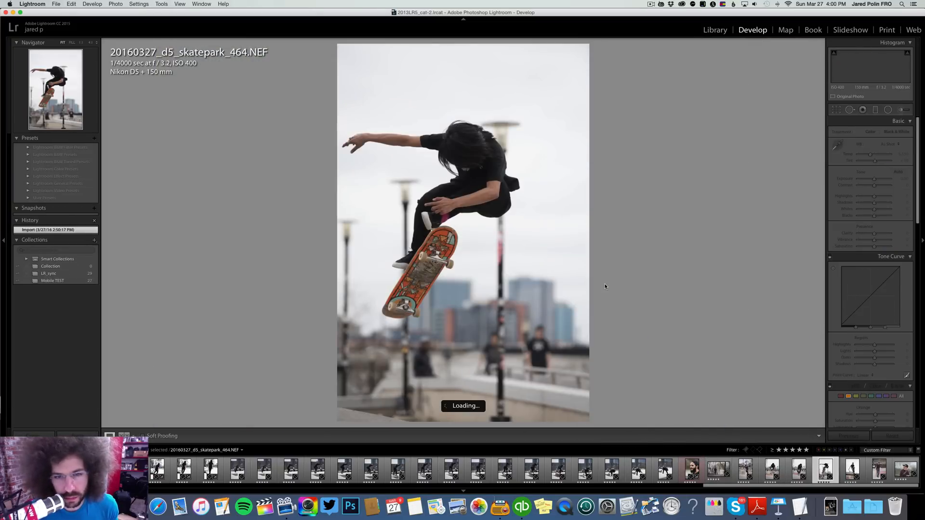
key(Right)
key(Right)
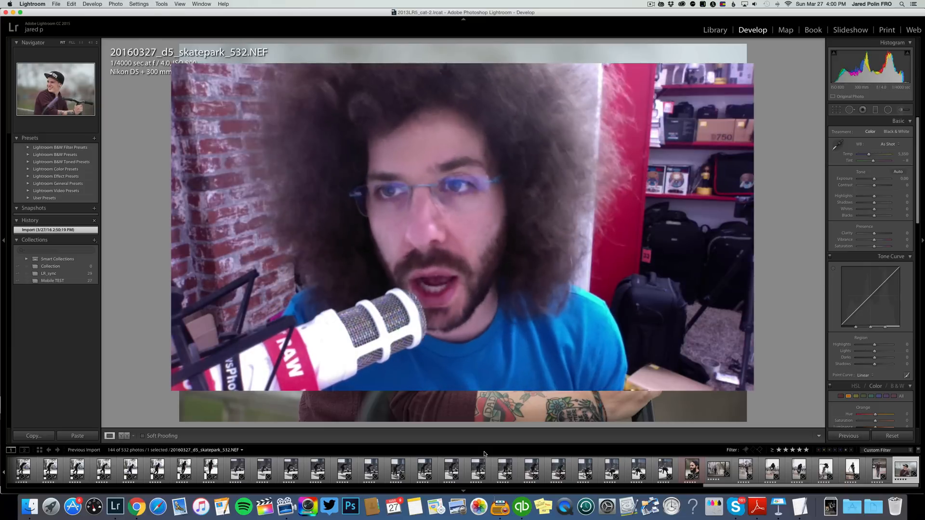
Step: Check the installed apps and available updates in Creative Cloud, and return to the skatepark_532 photo in Lightroom
click(679, 6)
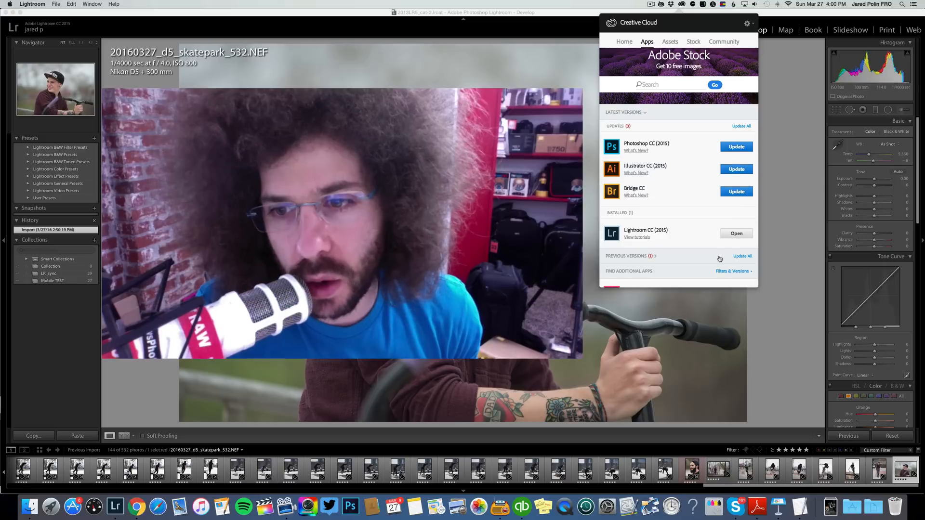
click(332, 17)
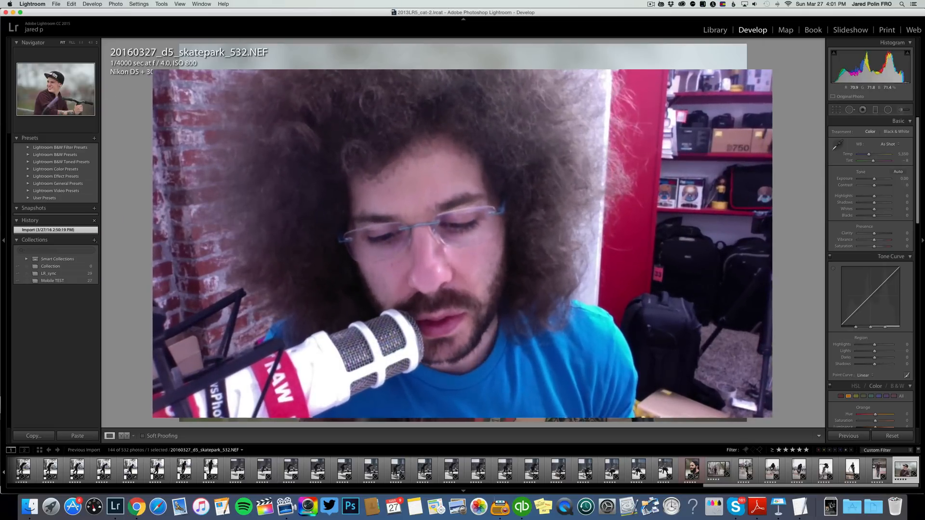